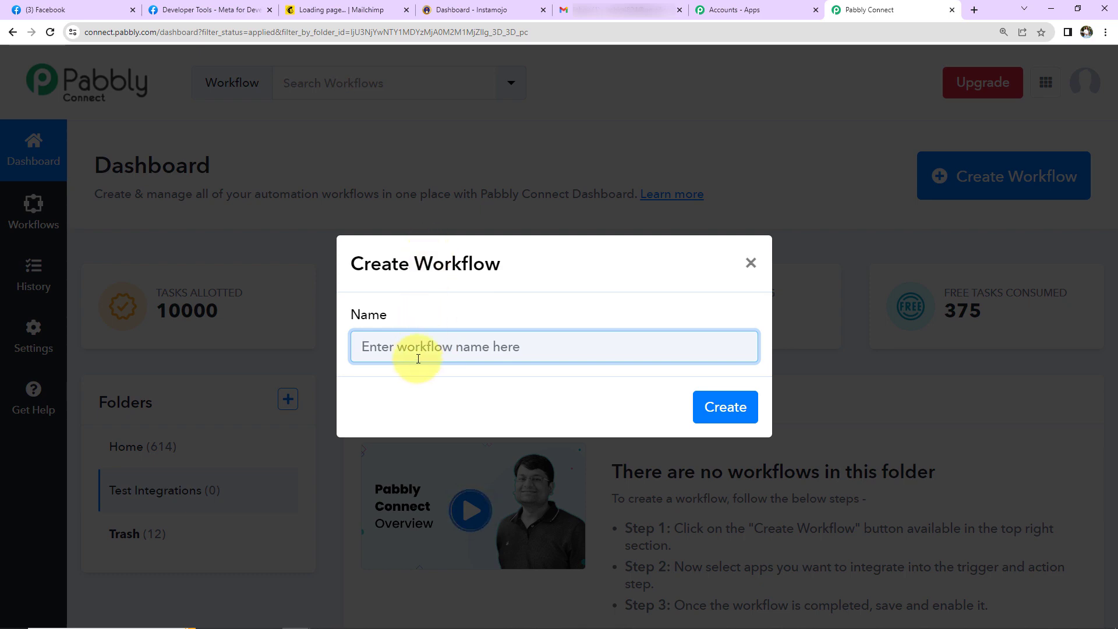
Step: Name the workflow 'Add New Facebook Leads to Mailchimp as Subscribers & Send Instamojo Payment Link on Email' and create it
{"action": "key", "text": "ctrl+v"}
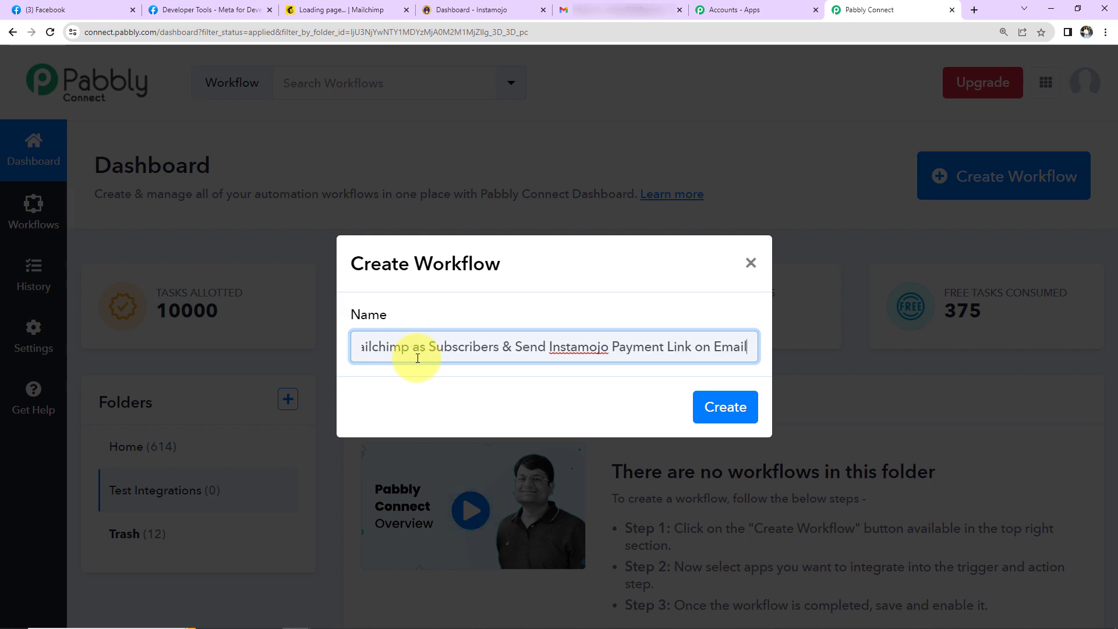
{"action": "key", "text": "ctrl+Left"}
{"action": "key", "text": "ctrl+Left"}
{"action": "key", "text": "ctrl+Left"}
{"action": "key", "text": "ctrl+Left"}
{"action": "key", "text": "ctrl+Left"}
{"action": "key", "text": "ctrl+Left"}
{"action": "key", "text": "ctrl+Left"}
{"action": "key", "text": "ctrl+Left"}
{"action": "key", "text": "ctrl+Left"}
{"action": "key", "text": "ctrl+Left"}
{"action": "key", "text": "ctrl+Left"}
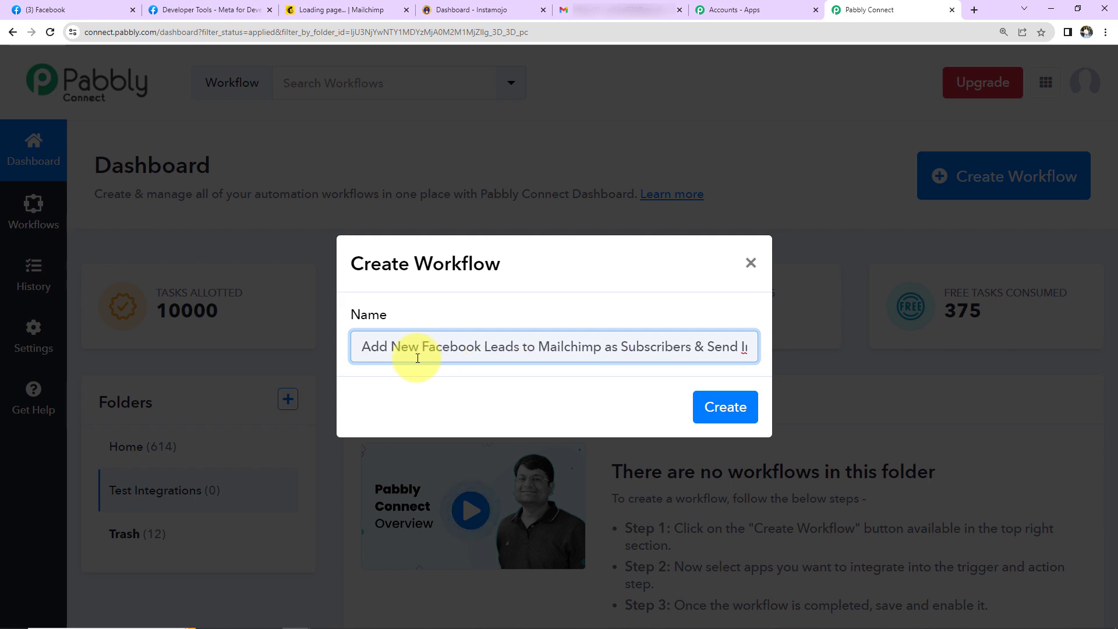
{"action": "key", "text": "Right"}
{"action": "key", "text": "Right"}
{"action": "key", "text": "Right"}
{"action": "key", "text": "Right"}
{"action": "key", "text": "Right"}
{"action": "key", "text": "Right"}
{"action": "key", "text": "Right"}
{"action": "key", "text": "Right"}
{"action": "key", "text": "Right"}
{"action": "key", "text": "Right"}
{"action": "key", "text": "Right"}
{"action": "key", "text": "Right"}
{"action": "key", "text": "Right"}
{"action": "key", "text": "Right"}
{"action": "key", "text": "Right"}
{"action": "key", "text": "Right"}
{"action": "key", "text": "Right"}
{"action": "key", "text": "Right"}
{"action": "key", "text": "Right"}
{"action": "key", "text": "Right"}
{"action": "key", "text": "Right"}
{"action": "key", "text": "Right"}
{"action": "key", "text": "Right"}
{"action": "key", "text": "Right"}
{"action": "key", "text": "Right"}
{"action": "key", "text": "Right"}
{"action": "key", "text": "Right"}
{"action": "key", "text": "Right"}
{"action": "key", "text": "Right"}
{"action": "key", "text": "Right"}
{"action": "key", "text": "Right"}
{"action": "key", "text": "Right"}
{"action": "key", "text": "Right"}
{"action": "key", "text": "Right"}
{"action": "key", "text": "Right"}
{"action": "key", "text": "Right"}
{"action": "key", "text": "Right"}
{"action": "key", "text": "Right"}
{"action": "key", "text": "Right"}
{"action": "key", "text": "Right"}
{"action": "key", "text": "Right"}
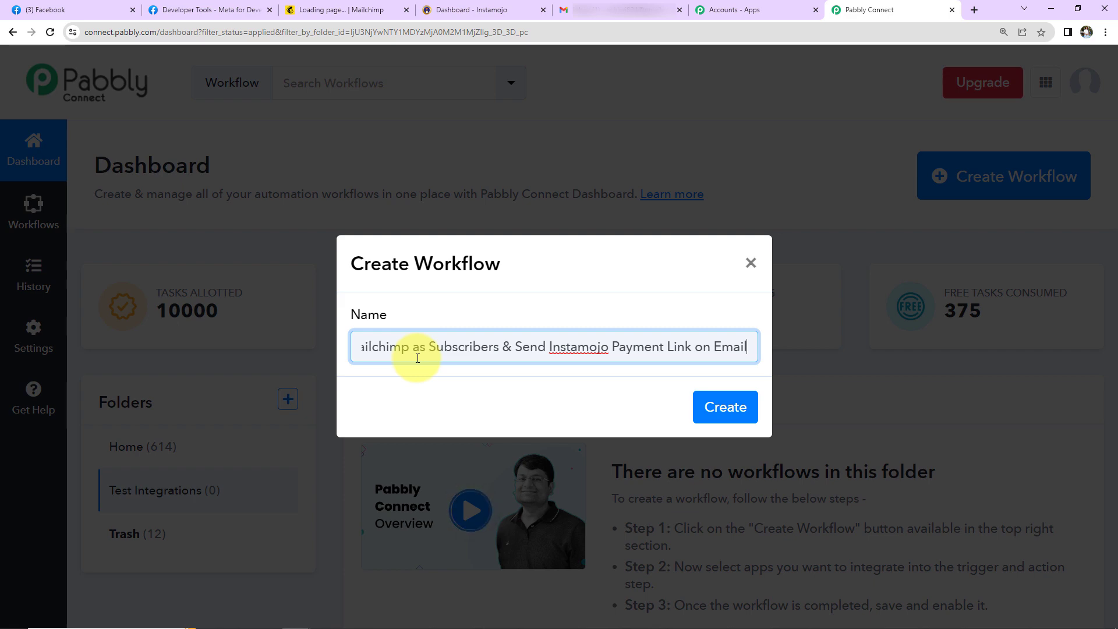
{"action": "left_click", "coordinate": [722, 407]}
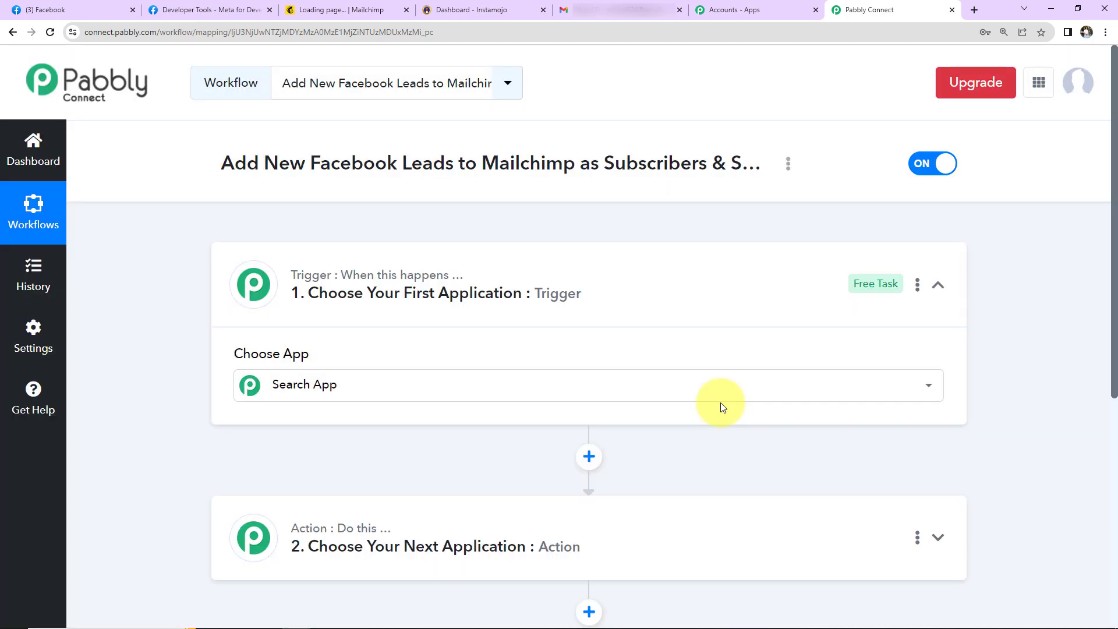
Step: Open the trigger step's Choose App list and browse the available app tiles
{"action": "left_click", "coordinate": [721, 404]}
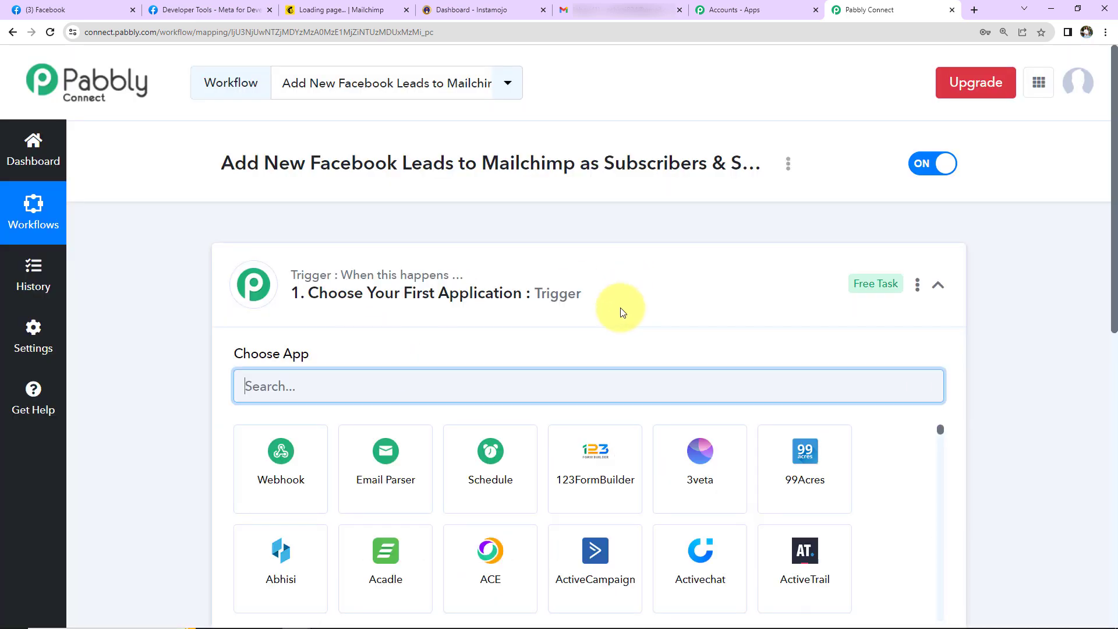
{"action": "scroll", "coordinate": [599, 395], "scroll_direction": "down", "scroll_amount": 7}
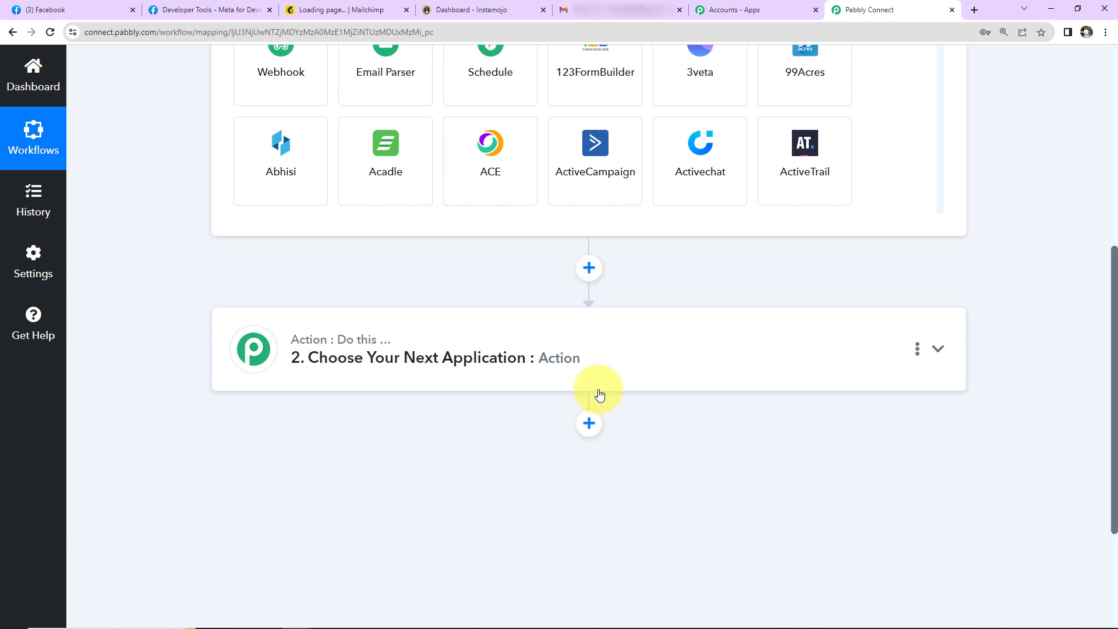
{"action": "scroll", "coordinate": [948, 460], "scroll_direction": "up", "scroll_amount": 5}
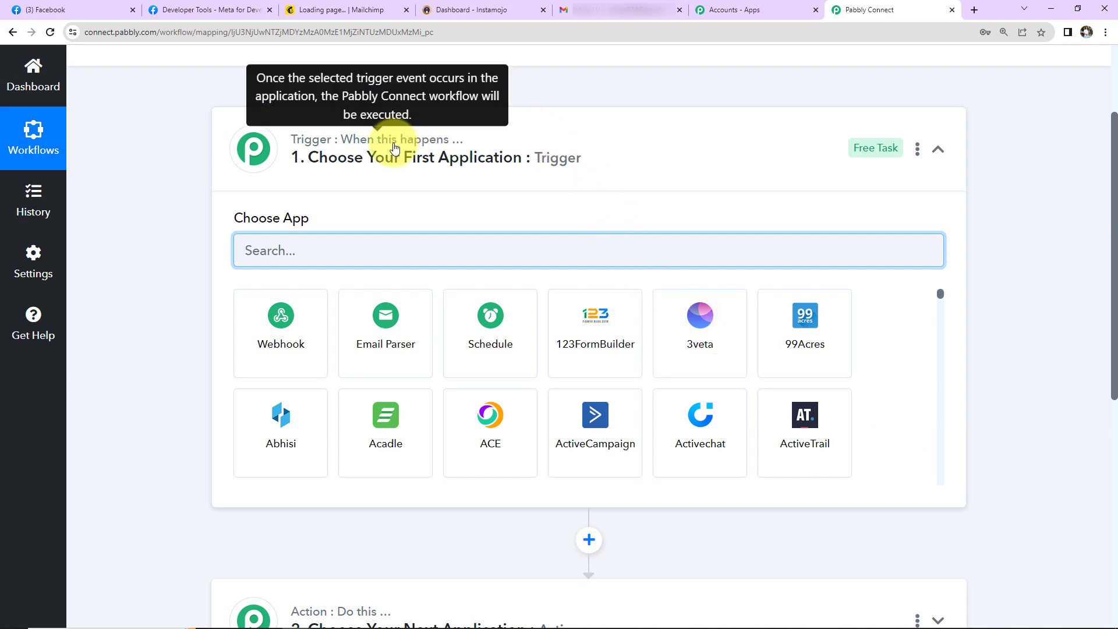
{"action": "scroll", "coordinate": [643, 384], "scroll_direction": "down", "scroll_amount": 5}
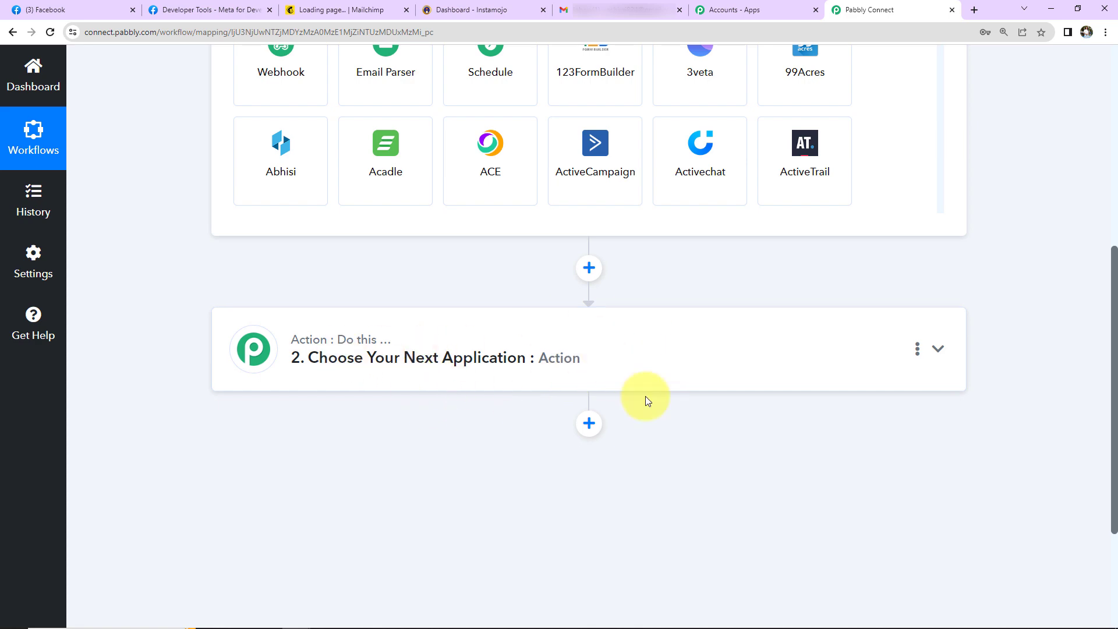
{"action": "scroll", "coordinate": [644, 400], "scroll_direction": "up", "scroll_amount": 10}
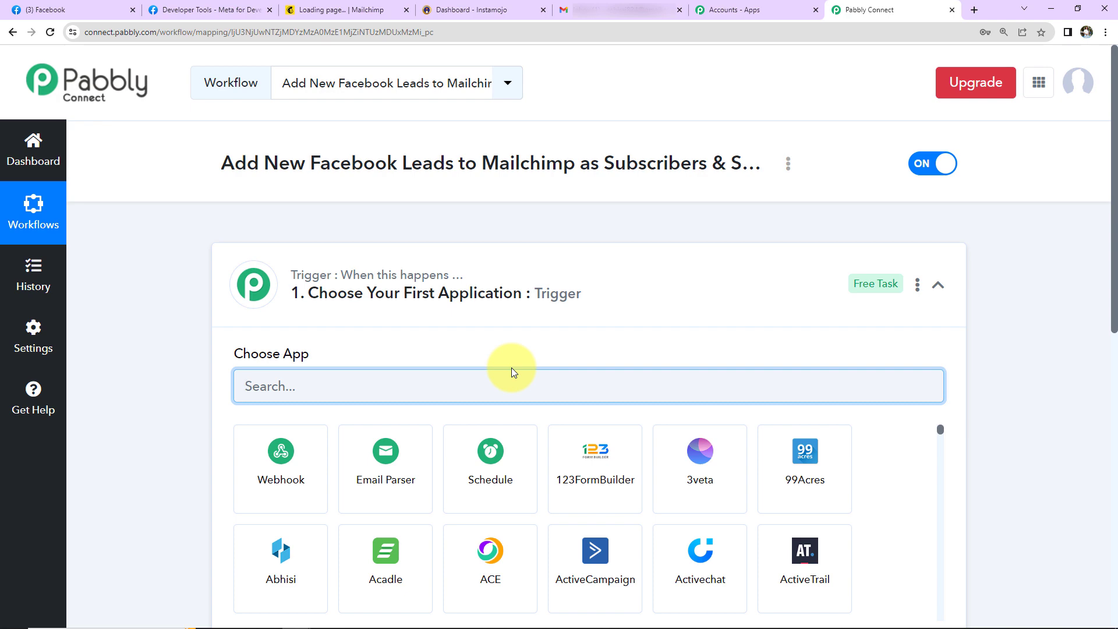
{"action": "scroll", "coordinate": [571, 348], "scroll_direction": "down", "scroll_amount": 2}
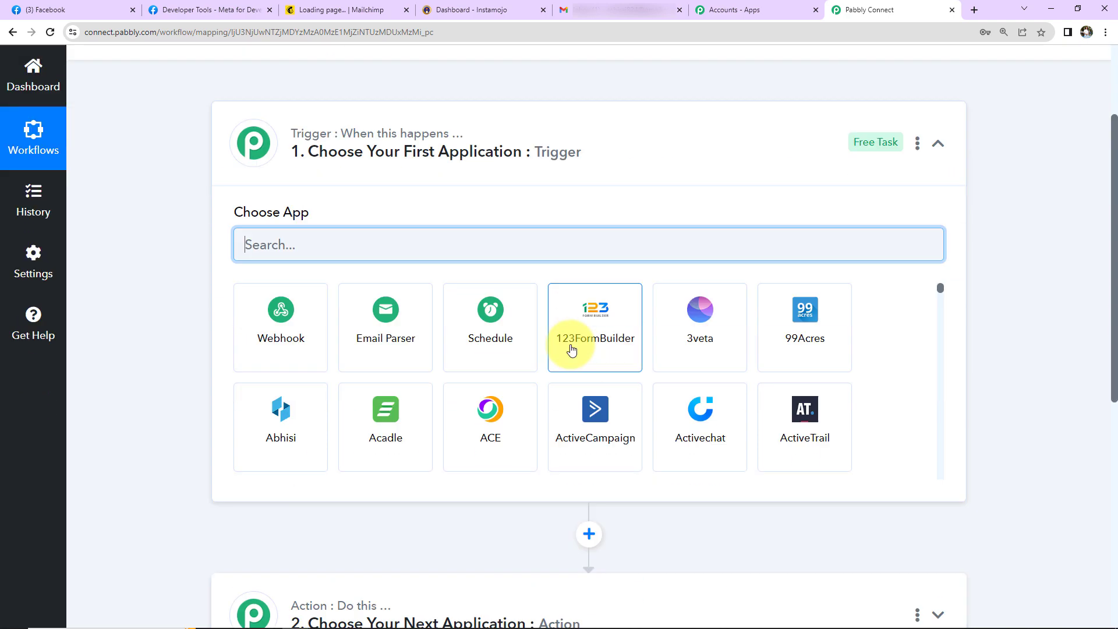
{"action": "scroll", "coordinate": [572, 348], "scroll_direction": "down", "scroll_amount": 4}
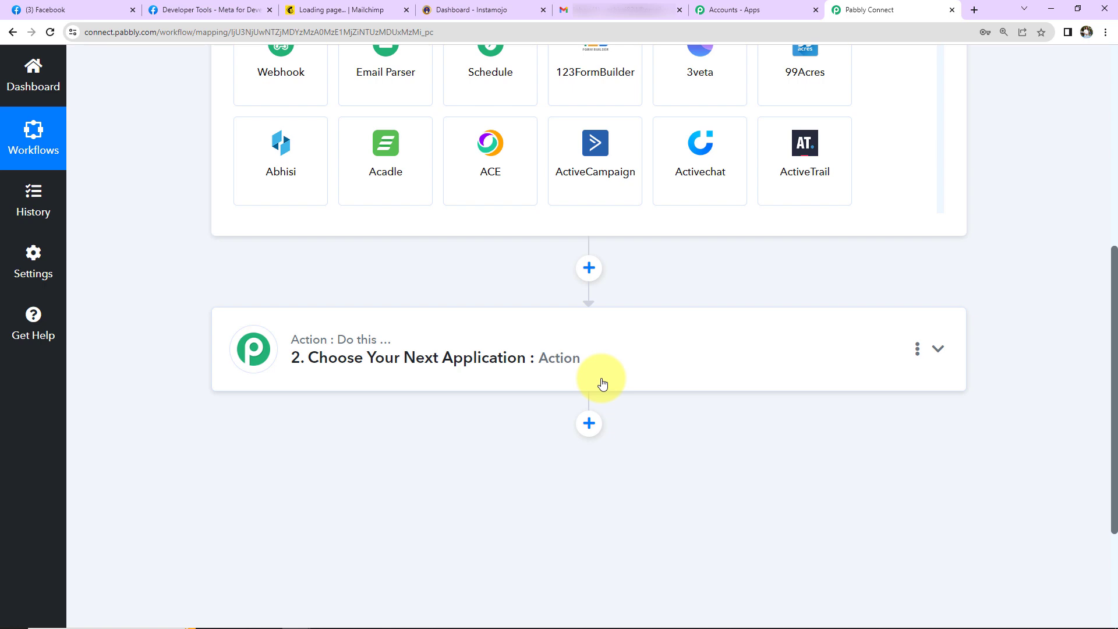
{"action": "scroll", "coordinate": [603, 383], "scroll_direction": "up", "scroll_amount": 6}
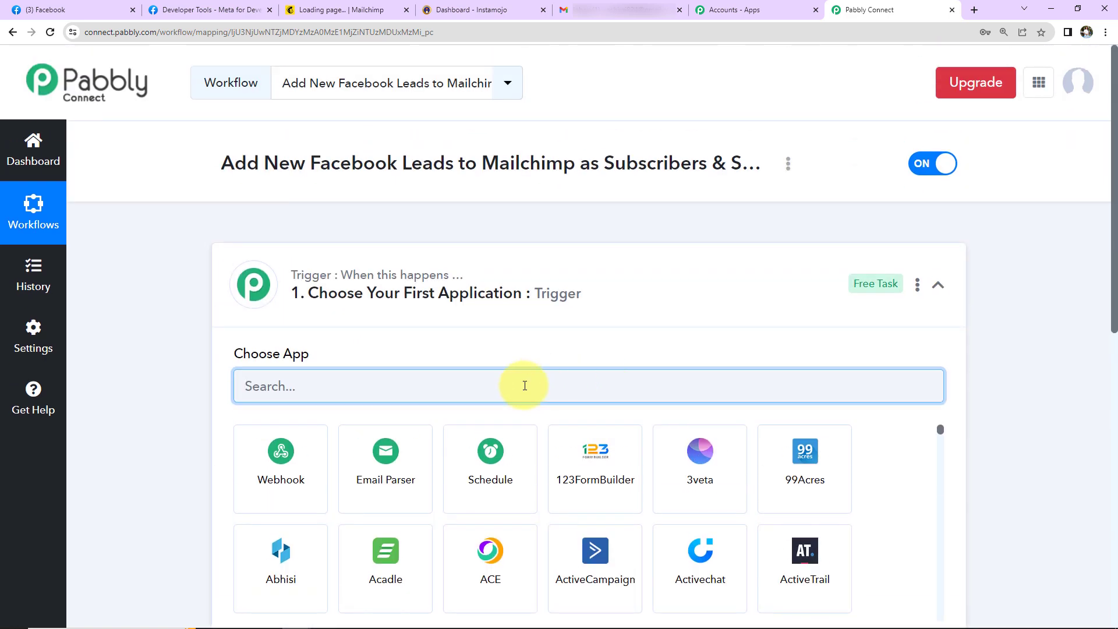
Step: Set the trigger app to Facebook Lead Ads with the New Lead (Instant) event
{"action": "type", "text": "facebook l"}
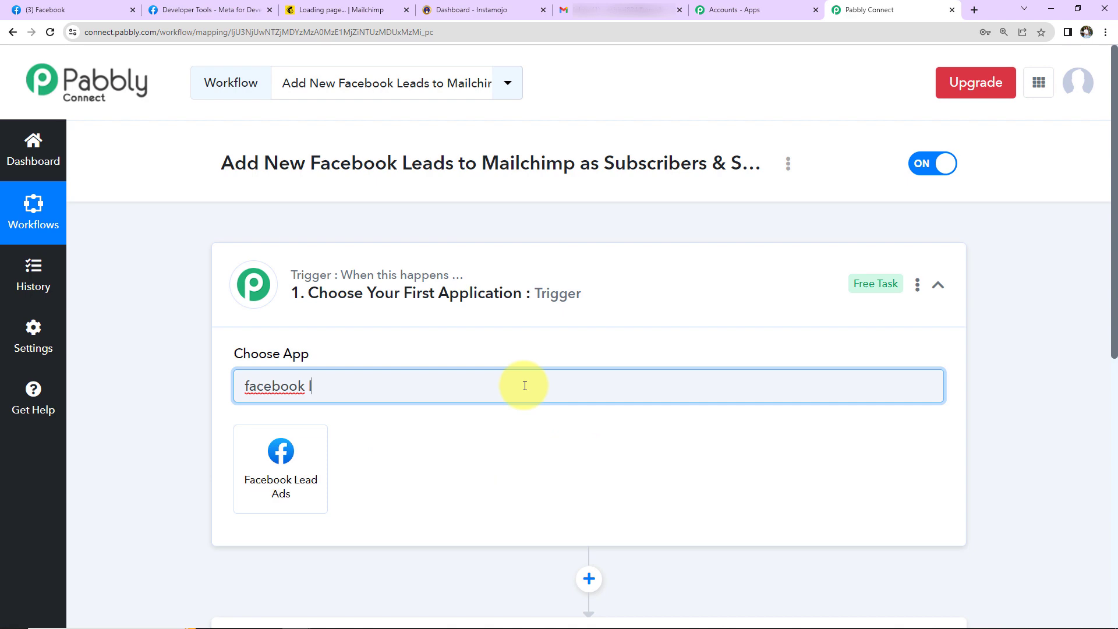
{"action": "left_click", "coordinate": [319, 469]}
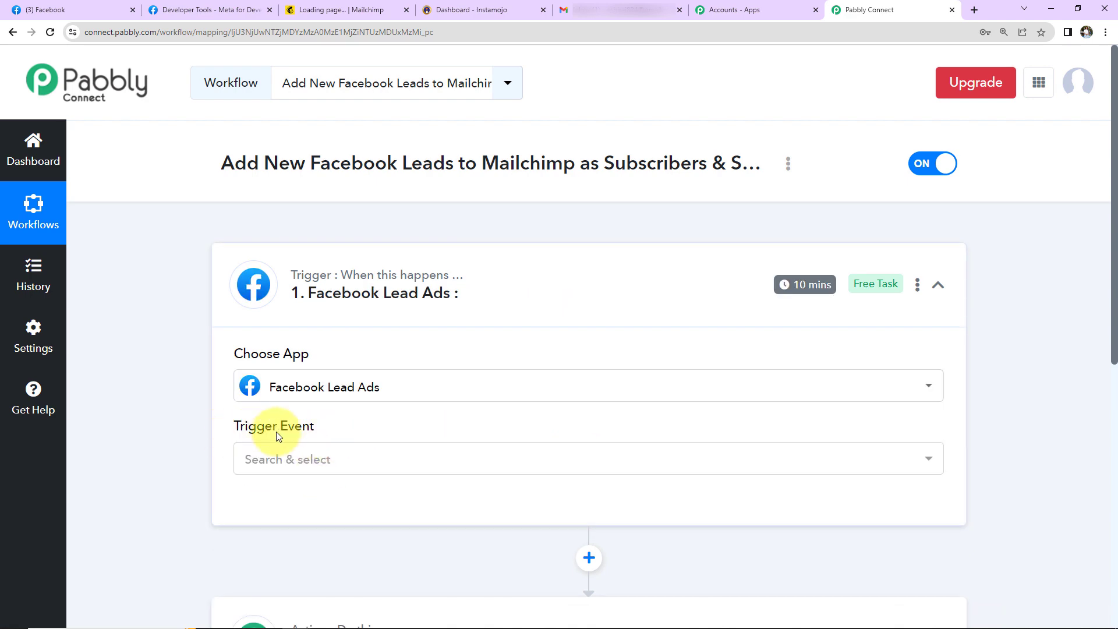
{"action": "mouse_move", "coordinate": [274, 429]}
{"action": "scroll", "coordinate": [444, 429], "scroll_direction": "down", "scroll_amount": 5}
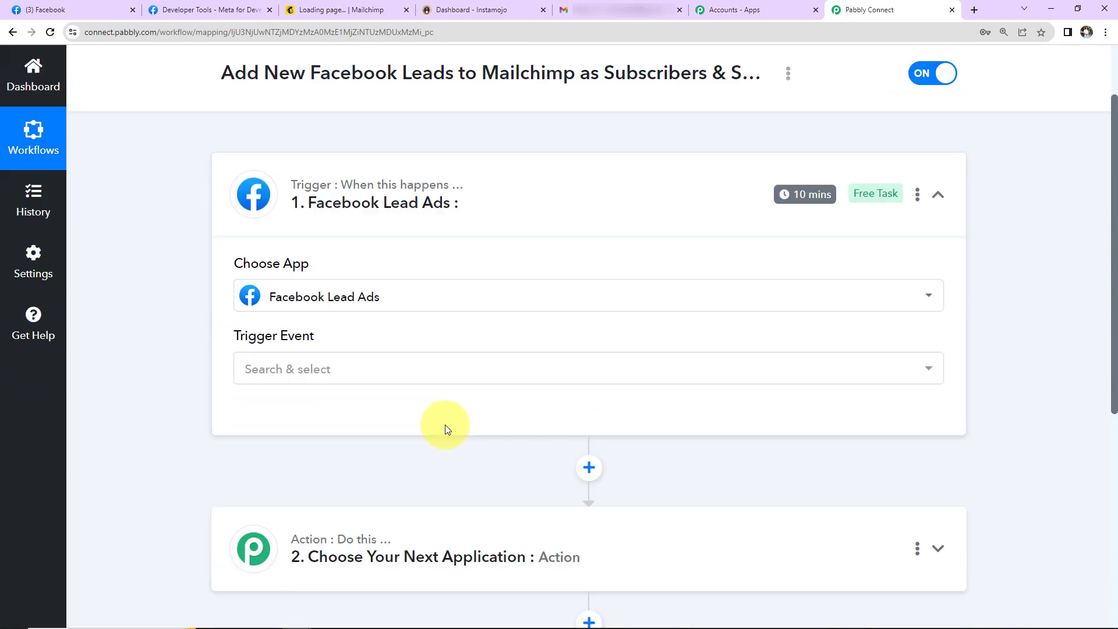
{"action": "left_click", "coordinate": [347, 192]}
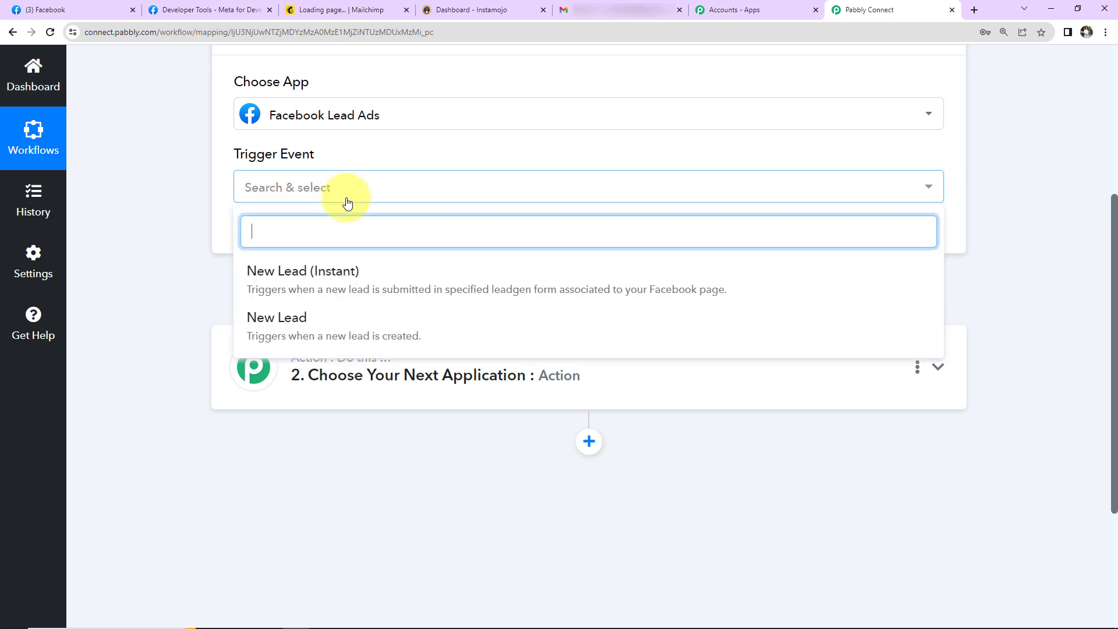
{"action": "left_click", "coordinate": [332, 269]}
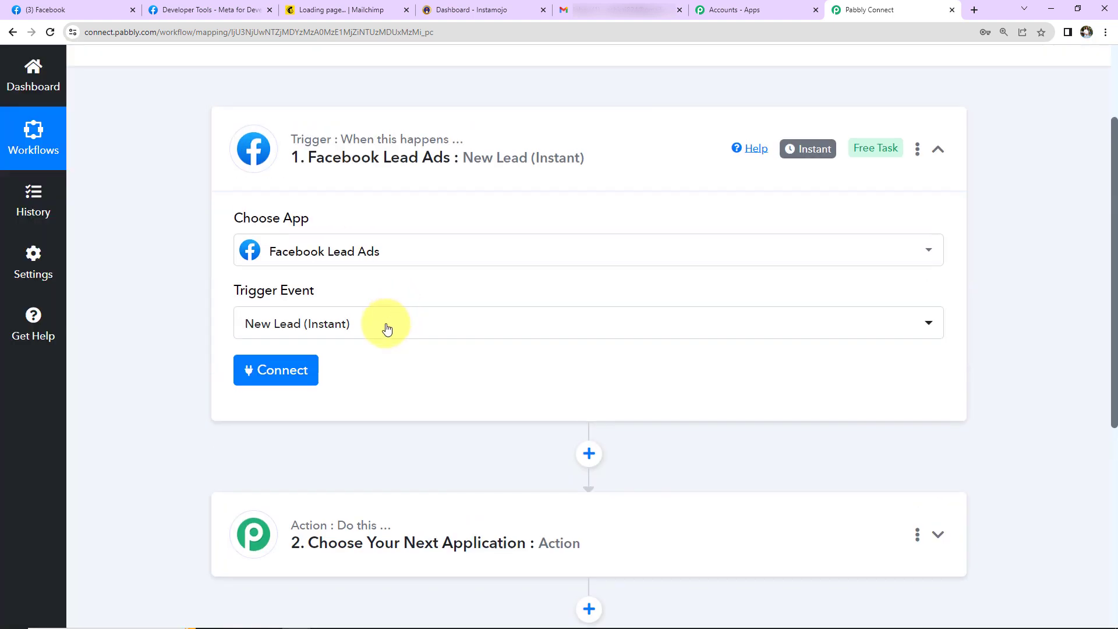
Step: Authorize a new Facebook Lead Ads connection for the trigger
{"action": "left_click", "coordinate": [281, 370]}
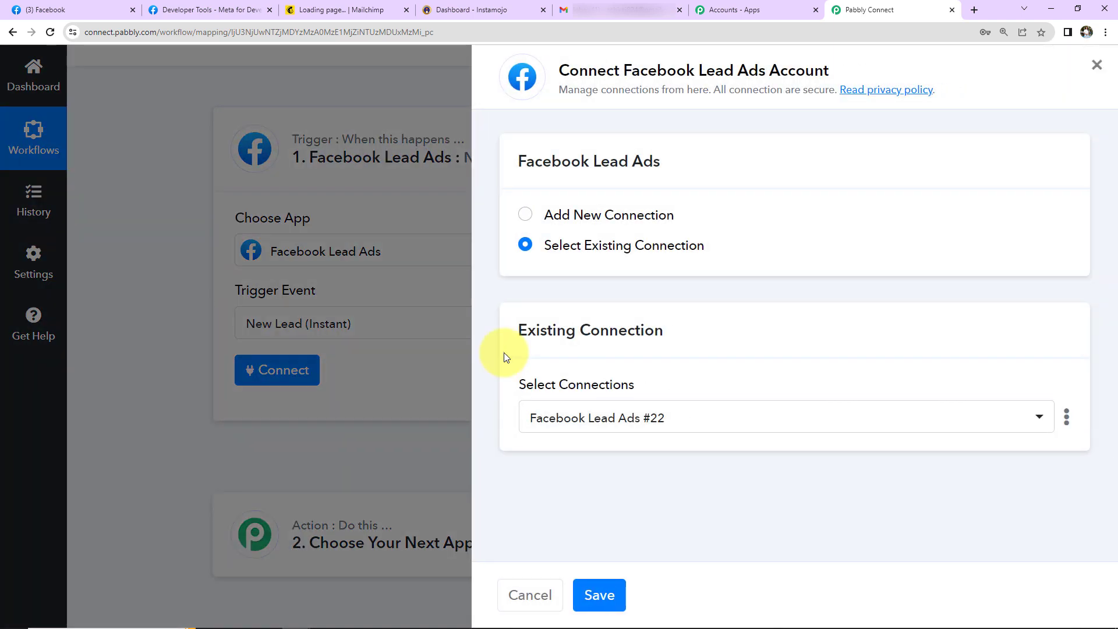
{"action": "left_click_drag", "start_coordinate": [558, 70], "coordinate": [848, 77]}
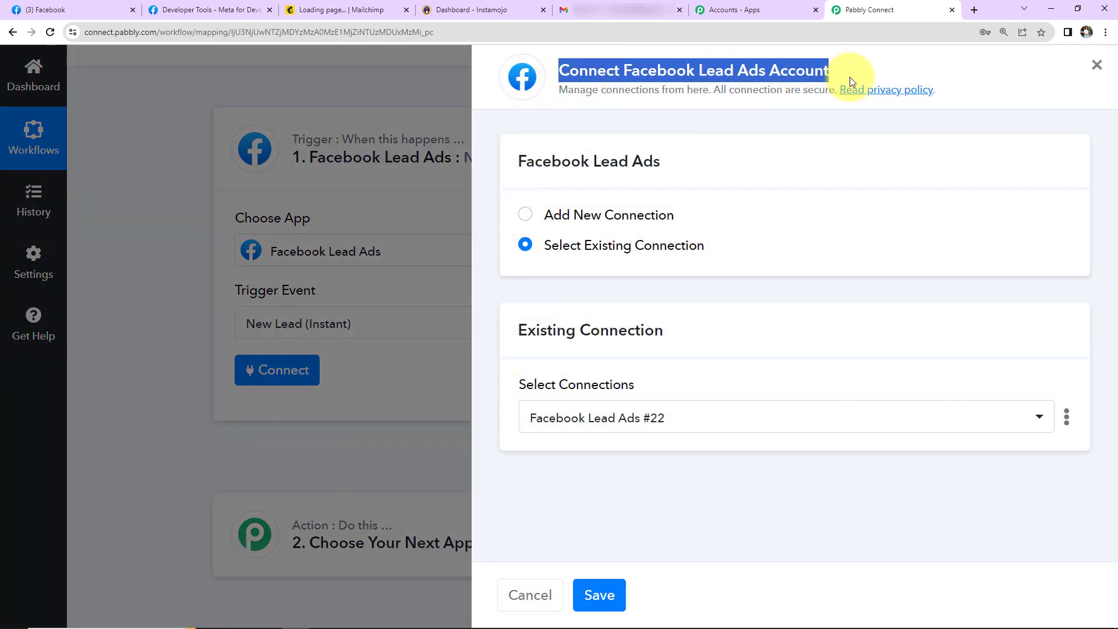
{"action": "left_click", "coordinate": [526, 214]}
{"action": "left_click", "coordinate": [567, 401]}
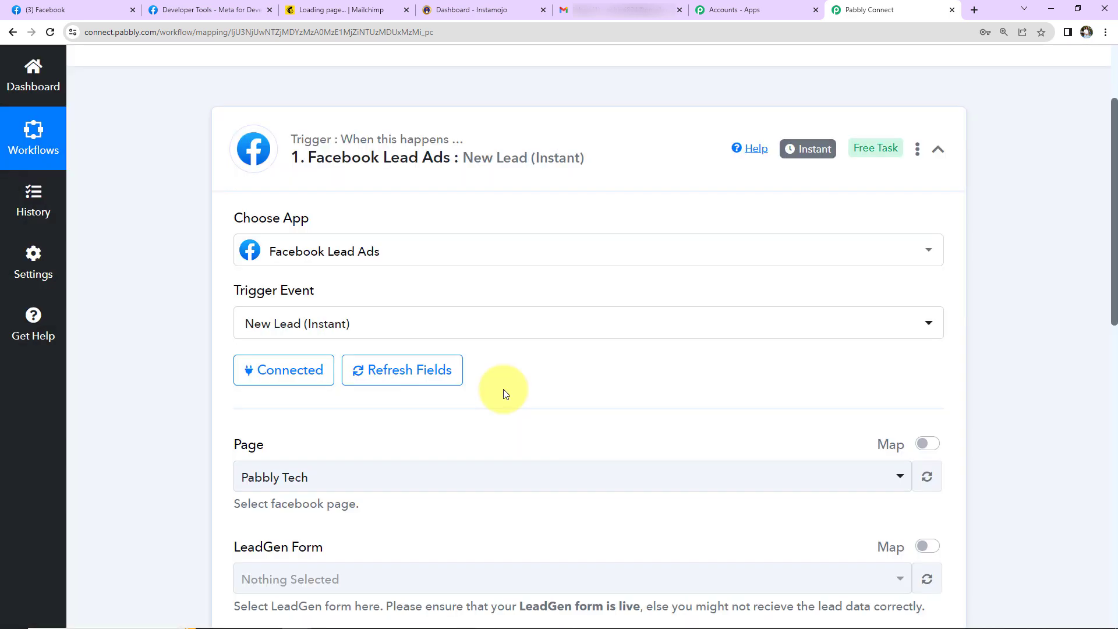
{"action": "scroll", "coordinate": [503, 389], "scroll_direction": "down", "scroll_amount": 2}
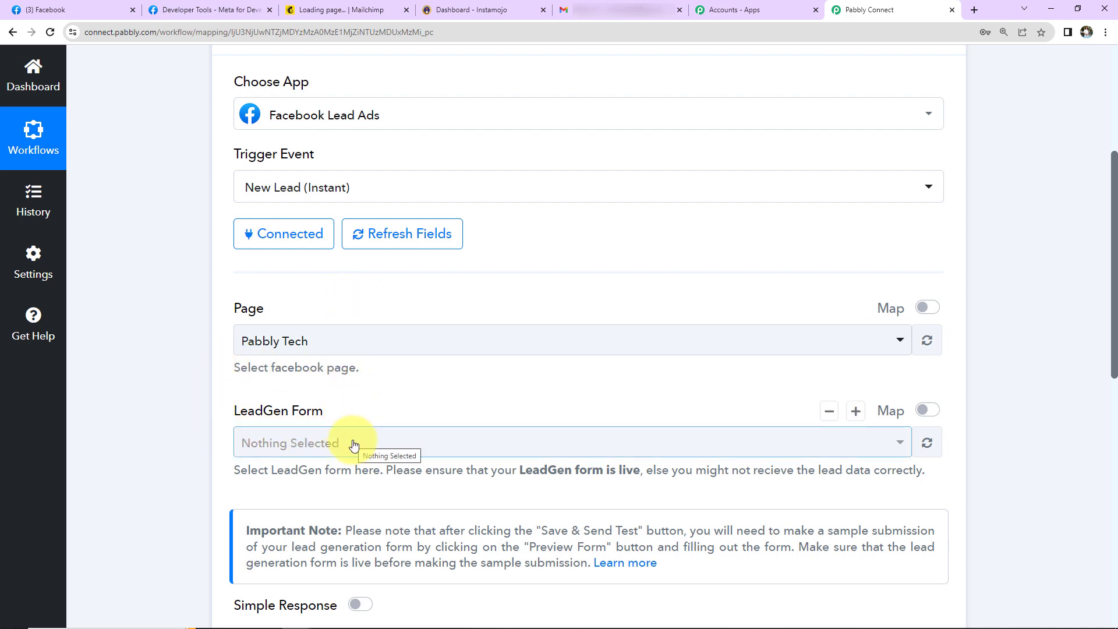
{"action": "left_click", "coordinate": [77, 13]}
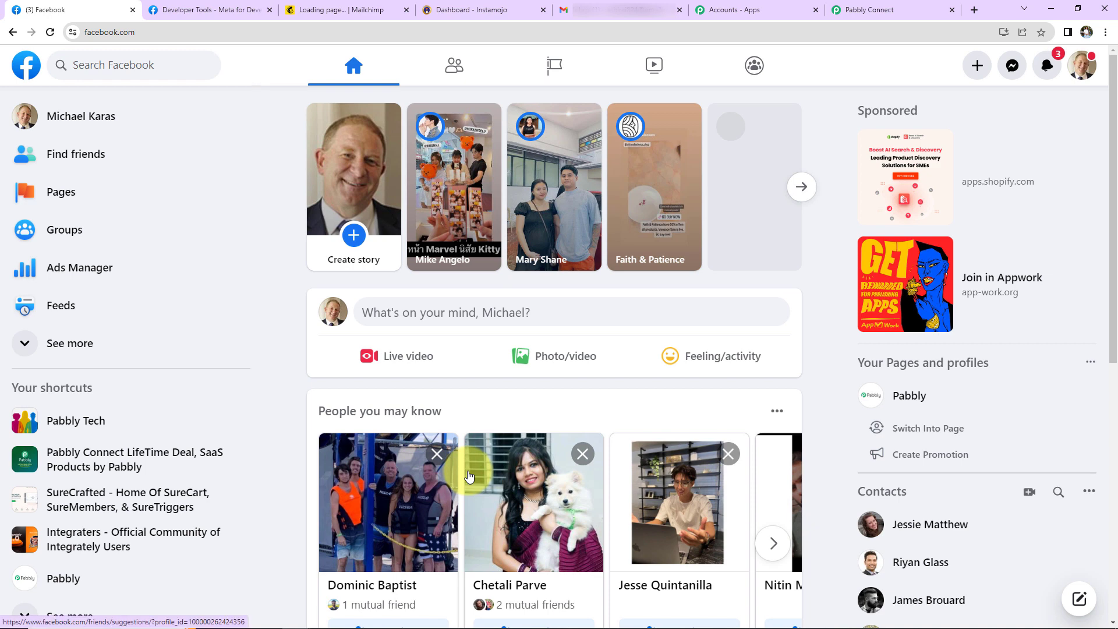
{"action": "left_click", "coordinate": [58, 192]}
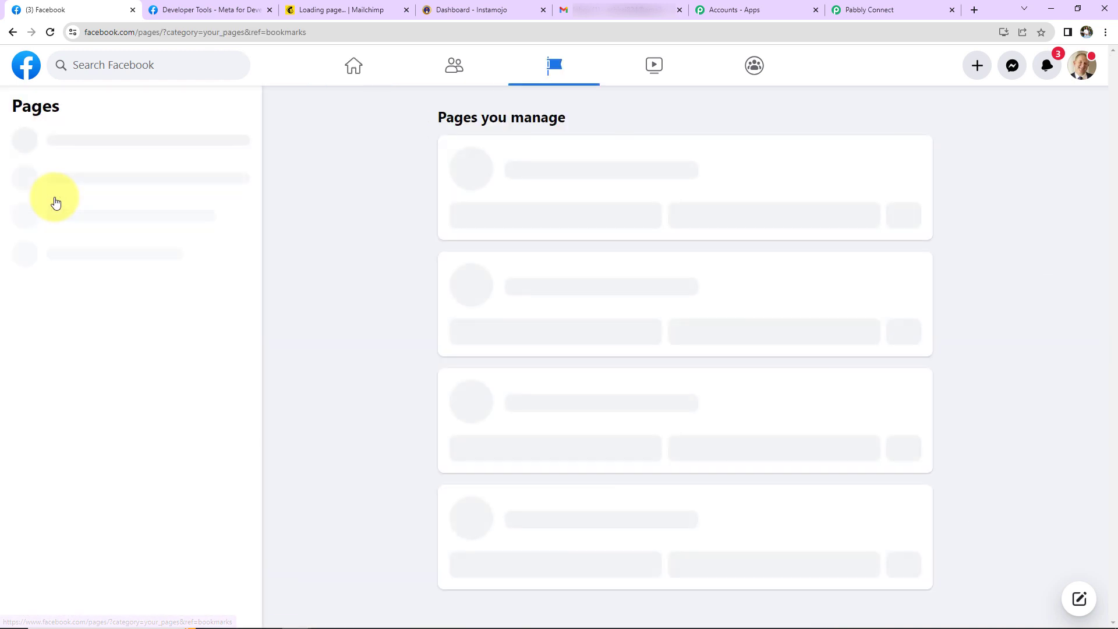
{"action": "scroll", "coordinate": [650, 351], "scroll_direction": "down", "scroll_amount": 6}
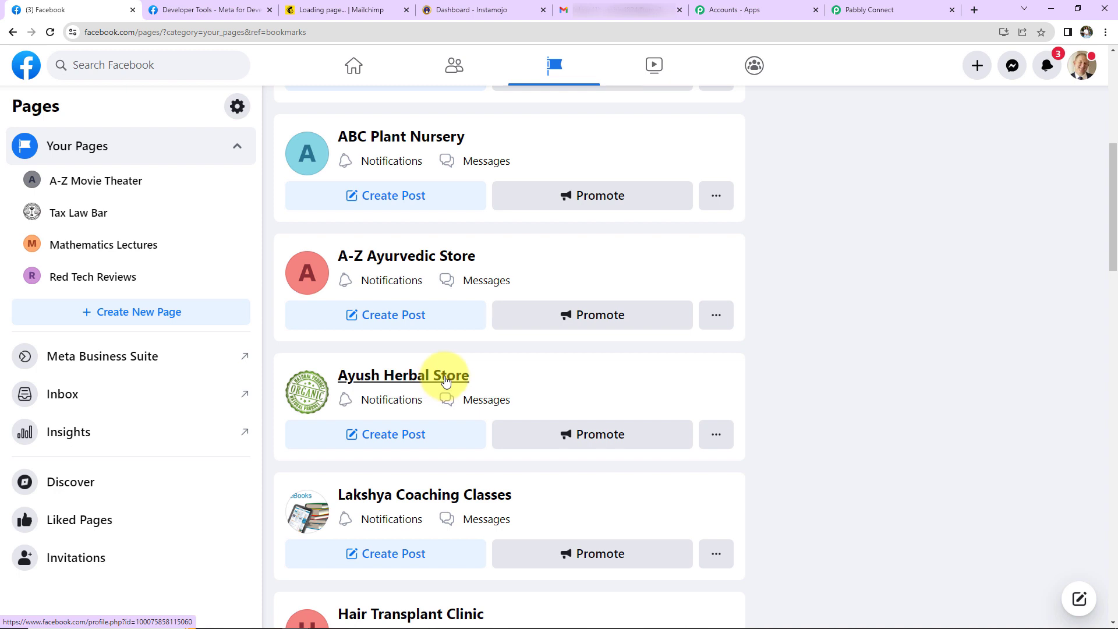
{"action": "left_click", "coordinate": [880, 8]}
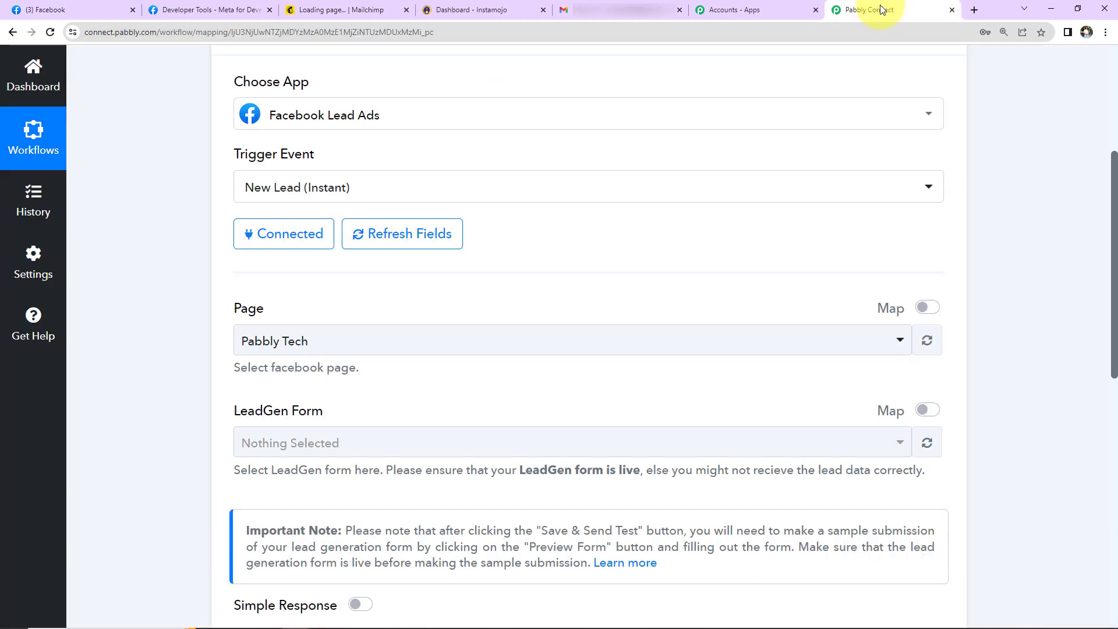
Step: Pick the Ayush Herbal Store page with its Organic Product Brochure Form, then save and send a test request
{"action": "left_click", "coordinate": [349, 343]}
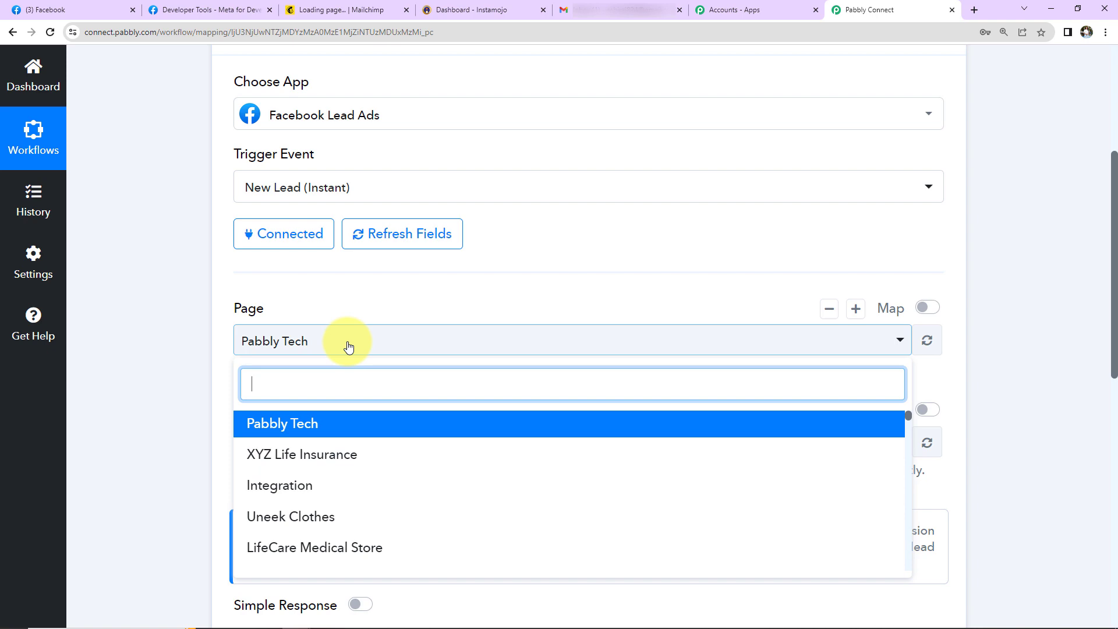
{"action": "scroll", "coordinate": [369, 470], "scroll_direction": "down", "scroll_amount": 3}
{"action": "type", "text": "ayu"}
{"action": "left_click", "coordinate": [319, 454]}
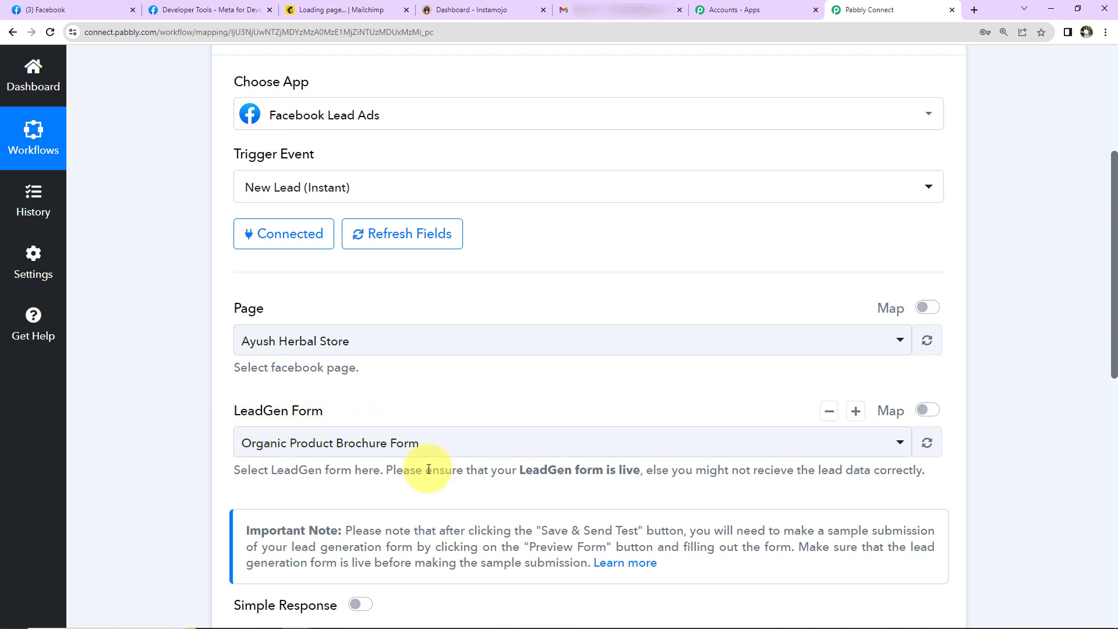
{"action": "scroll", "coordinate": [611, 379], "scroll_direction": "down", "scroll_amount": 5}
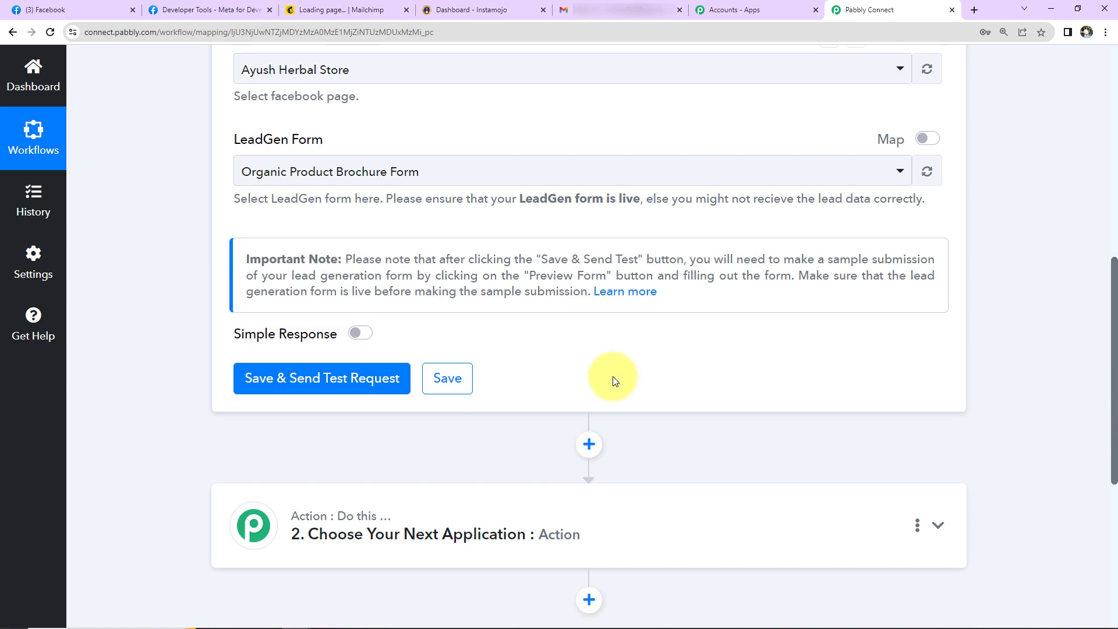
{"action": "left_click", "coordinate": [351, 379]}
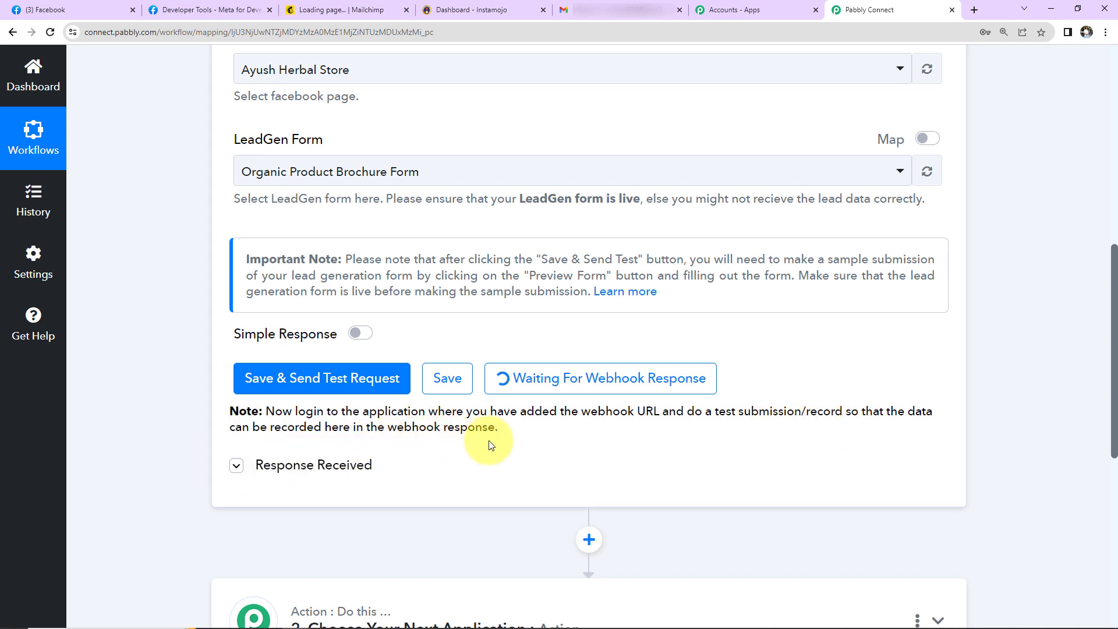
Step: Go to Meta for Developers' full tools list and open the Lead Ads Testing Tool
{"action": "left_click", "coordinate": [235, 12]}
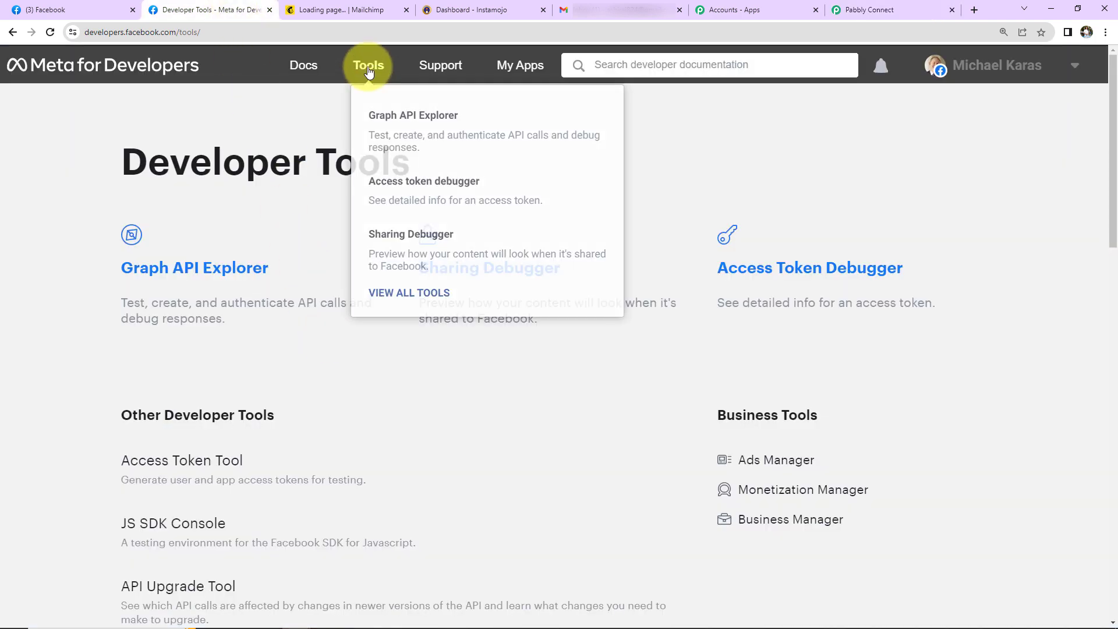
{"action": "left_click", "coordinate": [368, 68]}
{"action": "scroll", "coordinate": [323, 314], "scroll_direction": "down", "scroll_amount": 5}
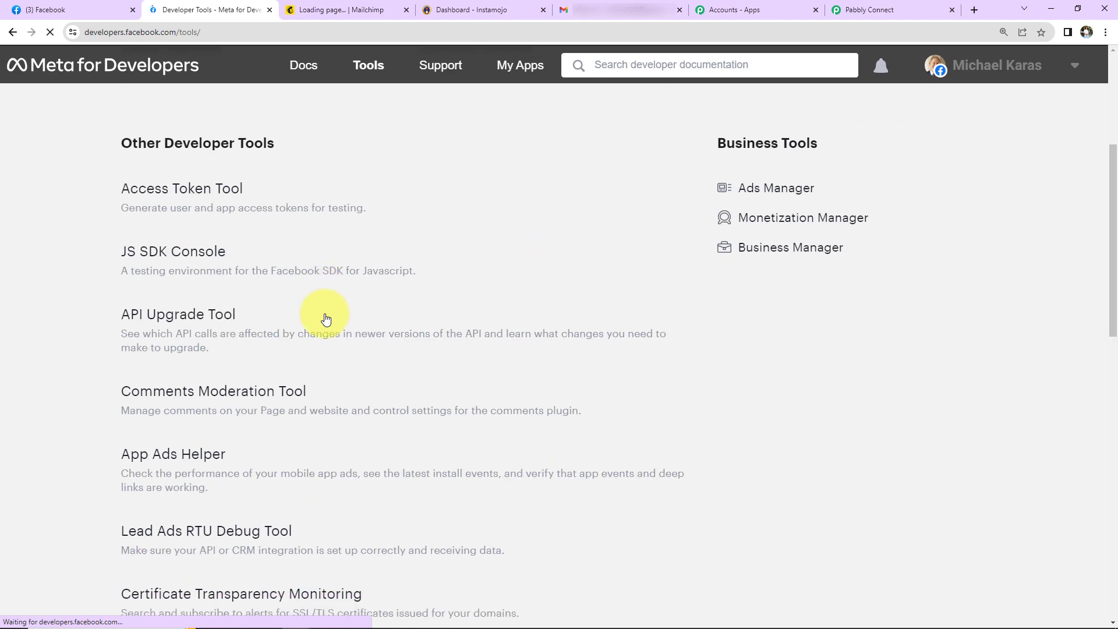
{"action": "scroll", "coordinate": [220, 491], "scroll_direction": "down", "scroll_amount": 5}
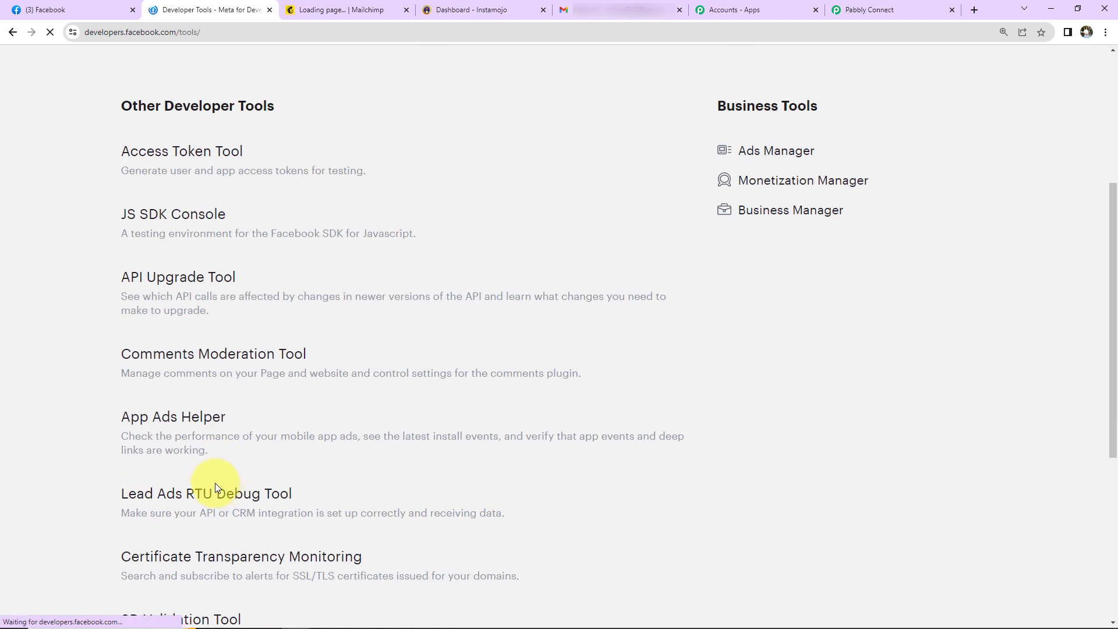
{"action": "left_click", "coordinate": [198, 501]}
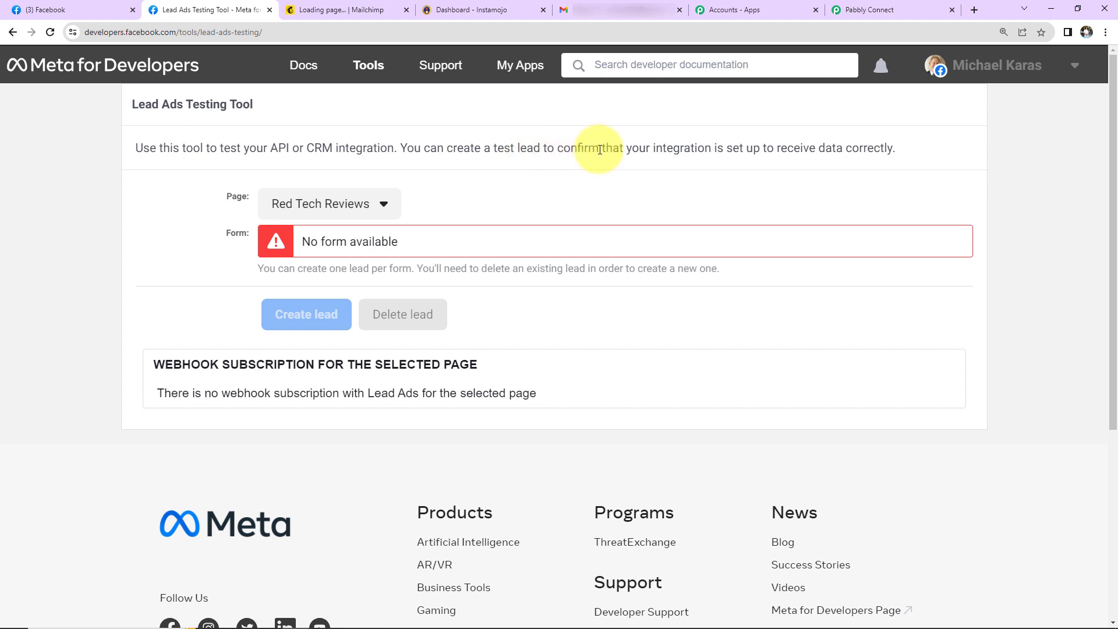
Step: Select the Ayush Herbal Store page in the testing tool and preview its lead form
{"action": "left_click", "coordinate": [342, 209]}
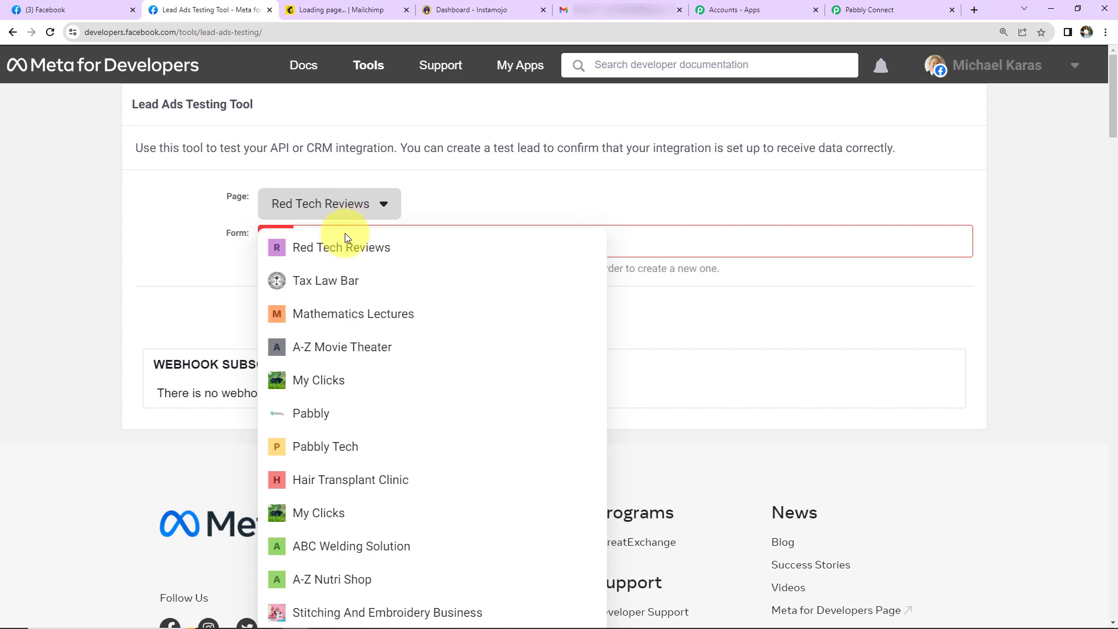
{"action": "scroll", "coordinate": [357, 347], "scroll_direction": "down", "scroll_amount": 5}
{"action": "left_click", "coordinate": [358, 505]}
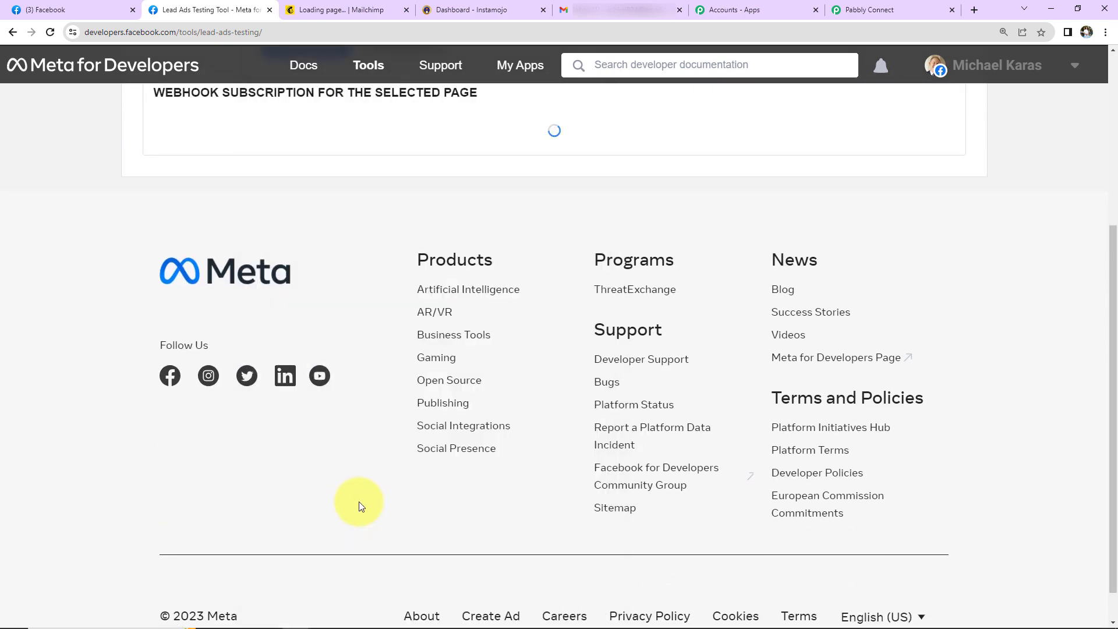
{"action": "scroll", "coordinate": [271, 297], "scroll_direction": "up", "scroll_amount": 5}
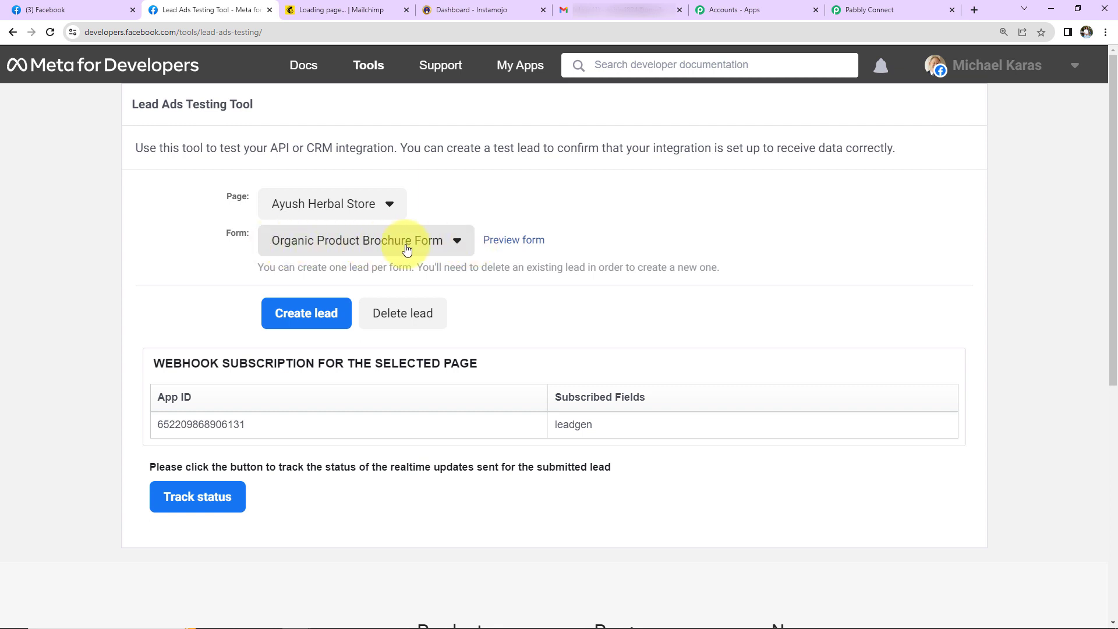
{"action": "left_click", "coordinate": [505, 247]}
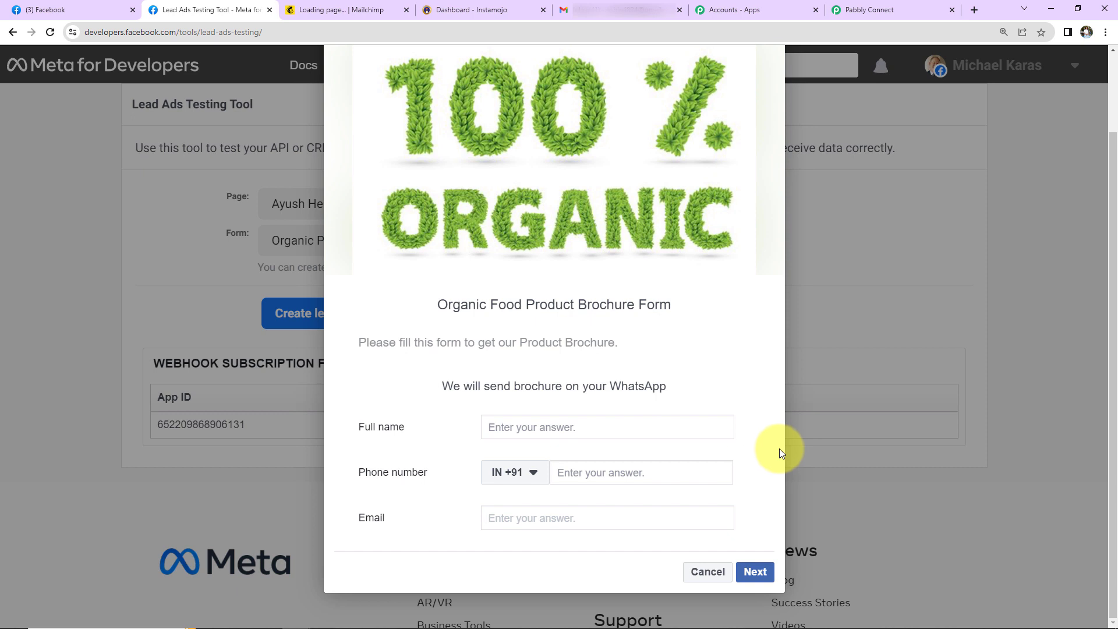
Step: Fill the form with a test full name, phone number and e-mail, submit the lead, and return to Pabbly Connect
{"action": "left_click", "coordinate": [529, 428]}
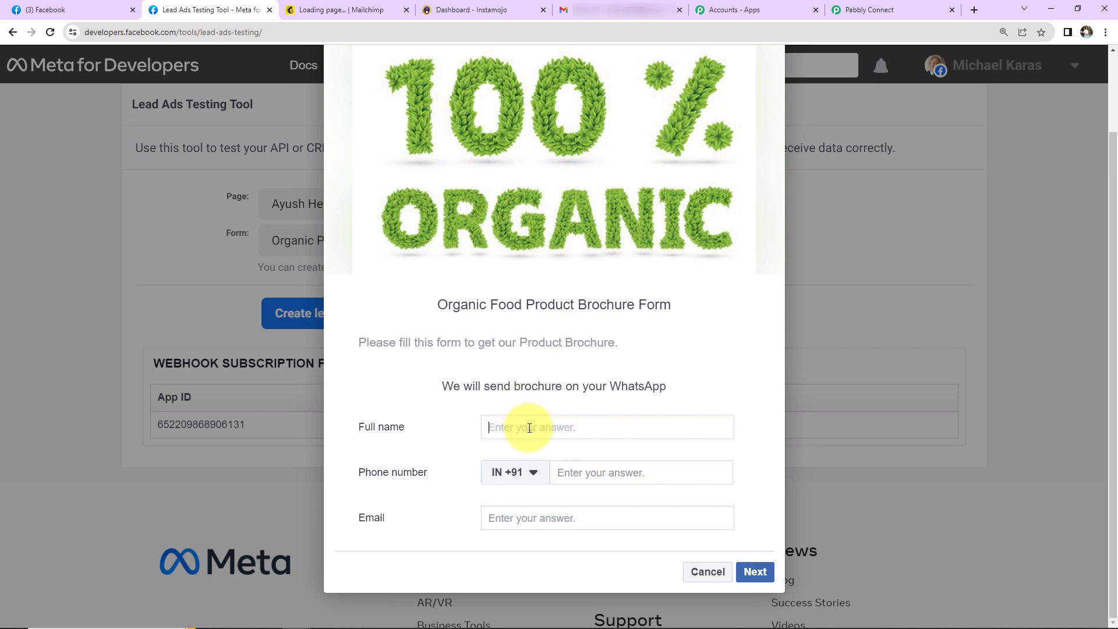
{"action": "type", "text": "Test User"}
{"action": "key", "text": "Tab"}
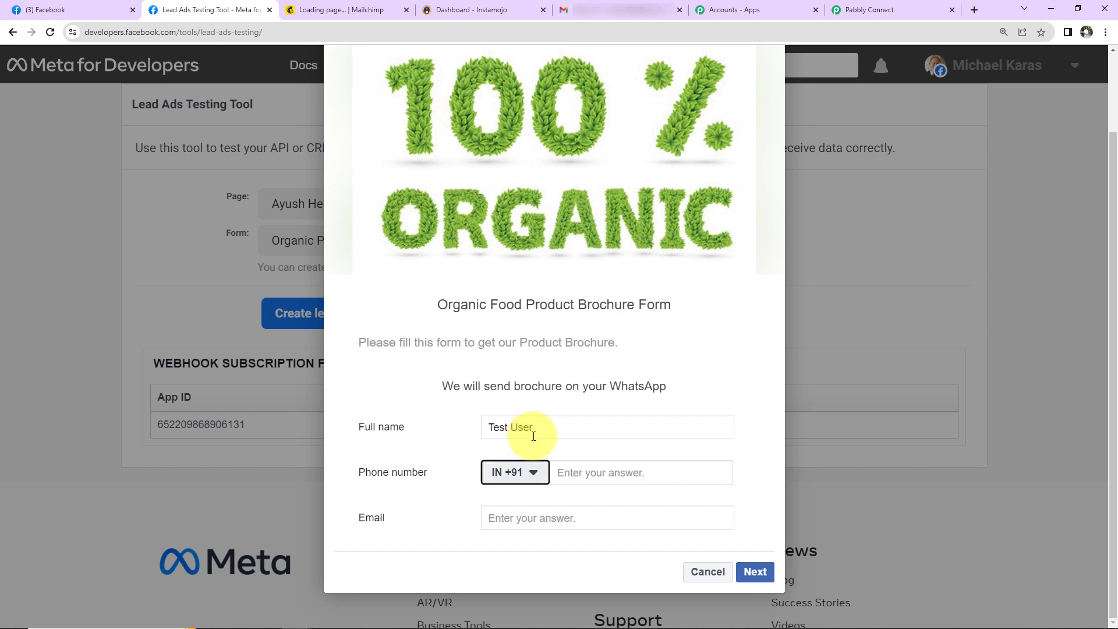
{"action": "left_click", "coordinate": [609, 477]}
{"action": "type", "text": "91111 11111"}
{"action": "left_click", "coordinate": [604, 519]}
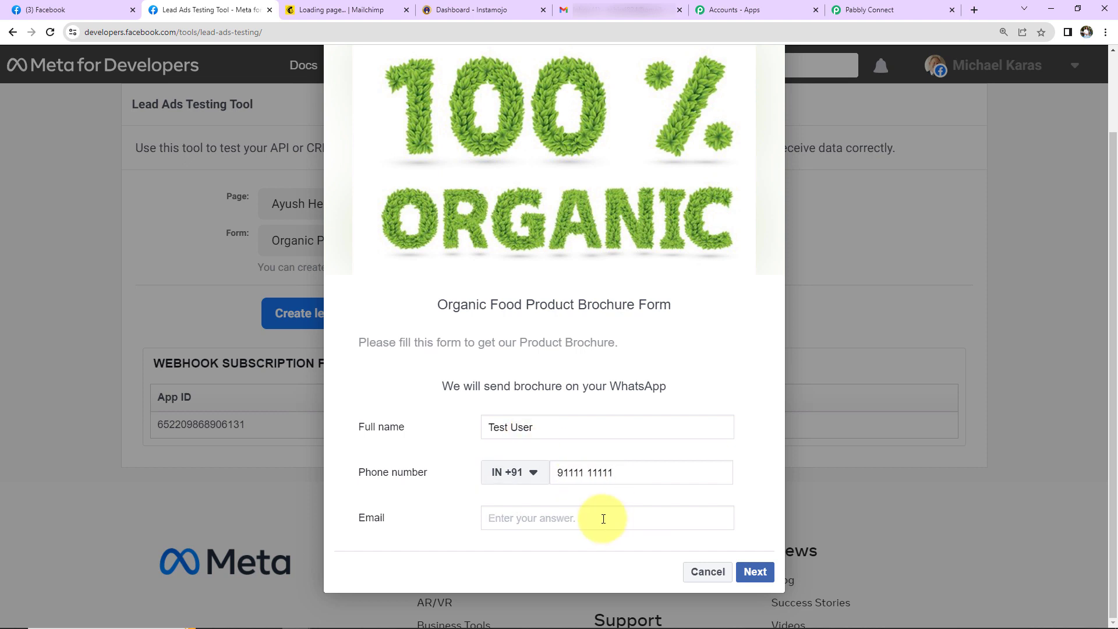
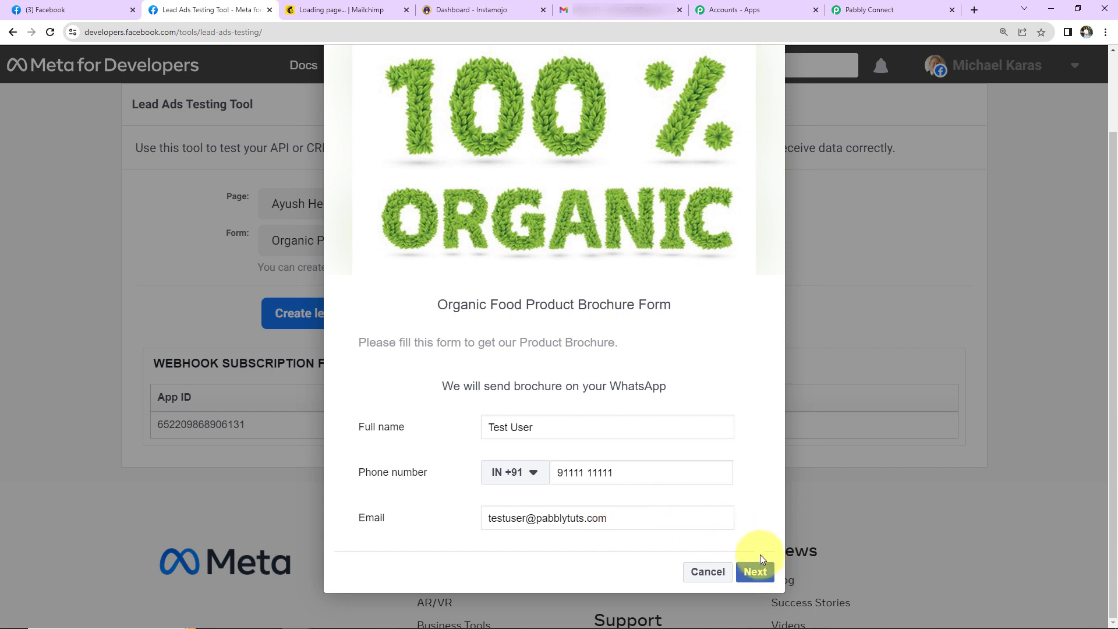
{"action": "left_click", "coordinate": [757, 569]}
{"action": "left_click", "coordinate": [760, 527]}
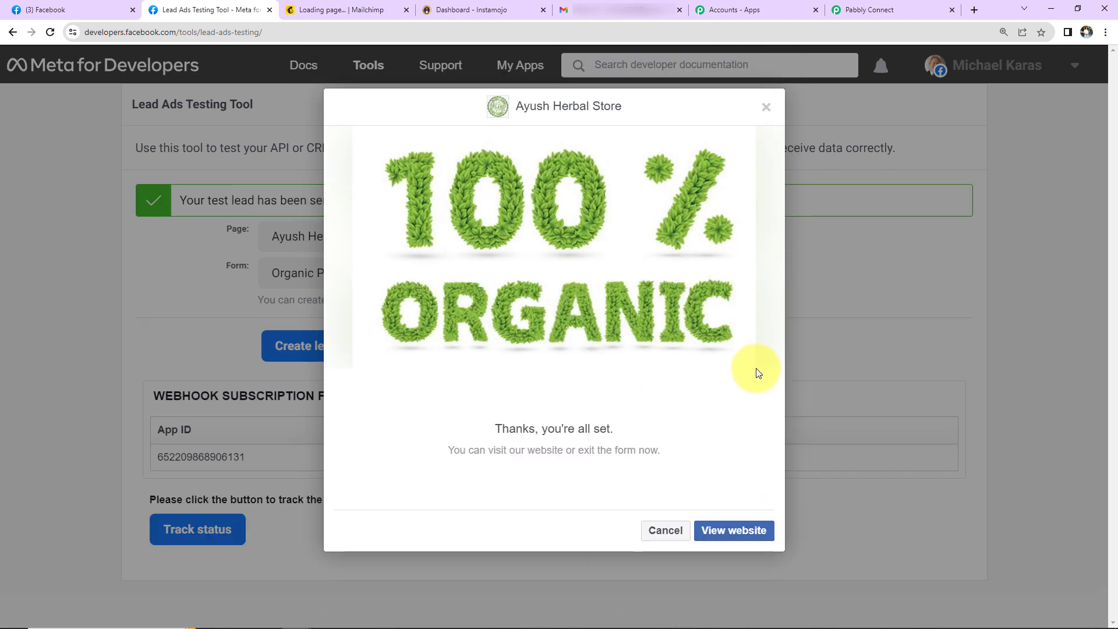
{"action": "left_click", "coordinate": [897, 8]}
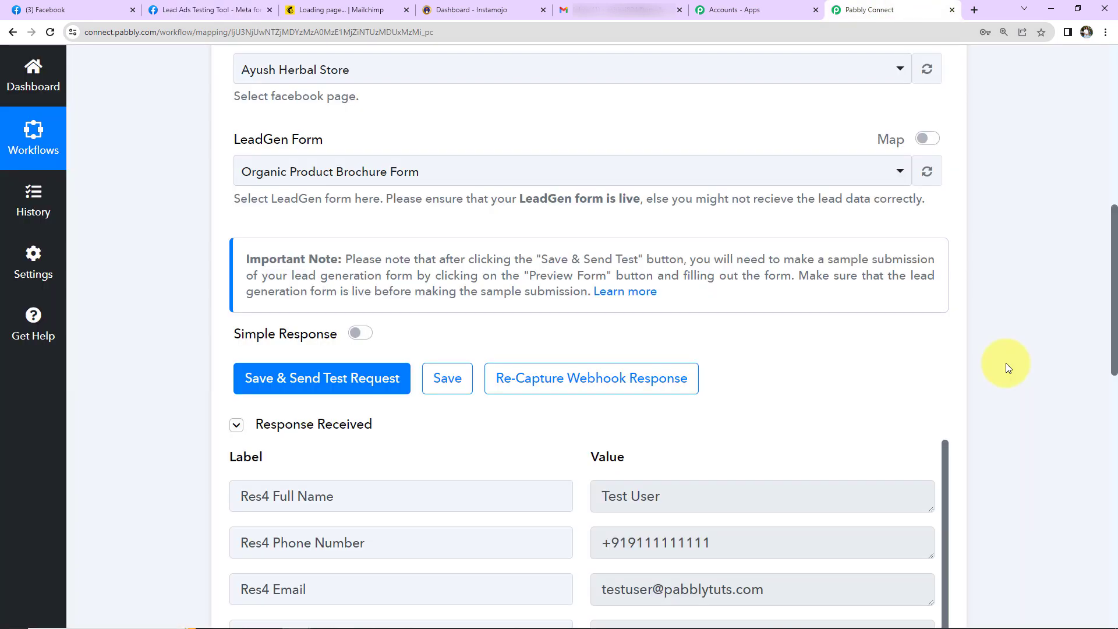
Step: Scroll through the Response Received list to review the lead's name, phone, e-mail, created time and IDs
{"action": "scroll", "coordinate": [1008, 366], "scroll_direction": "down", "scroll_amount": 4}
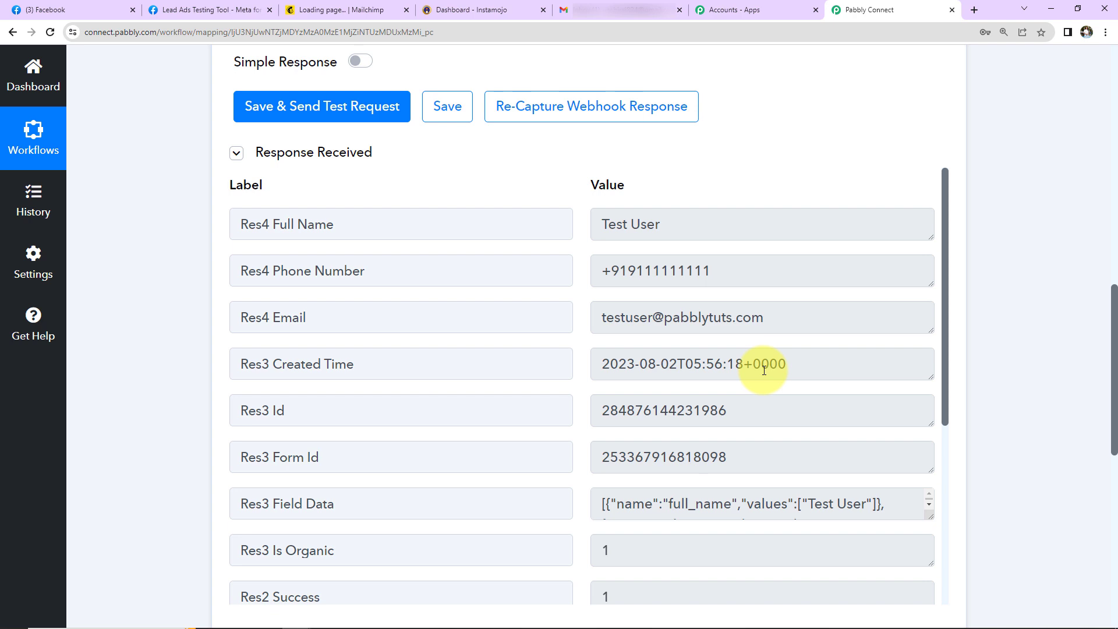
{"action": "scroll", "coordinate": [764, 370], "scroll_direction": "down", "scroll_amount": 5}
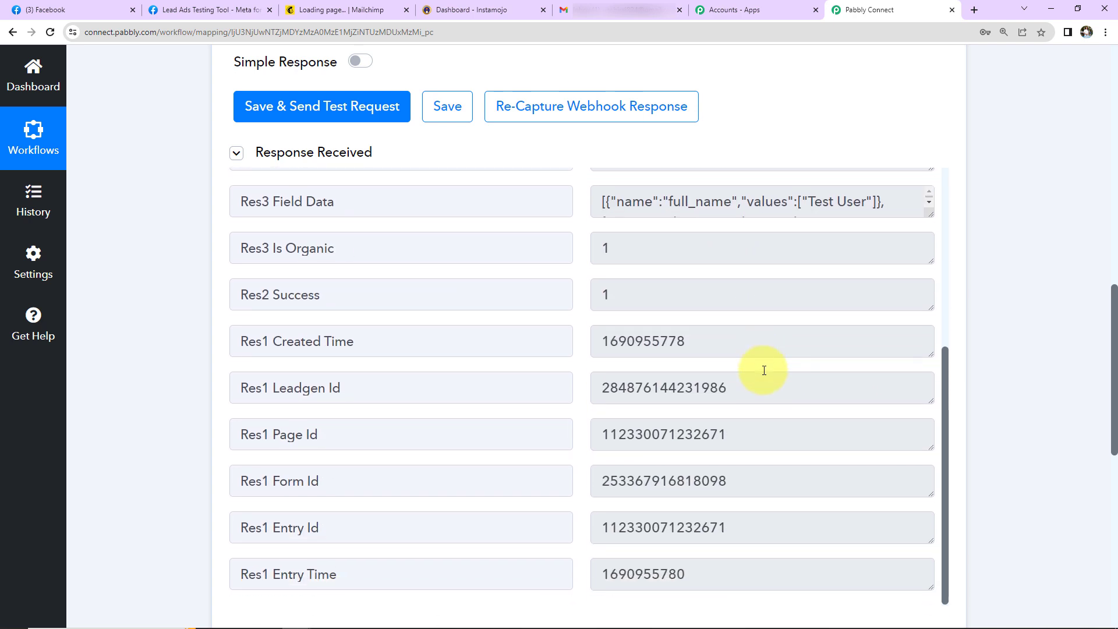
{"action": "scroll", "coordinate": [764, 370], "scroll_direction": "up", "scroll_amount": 5}
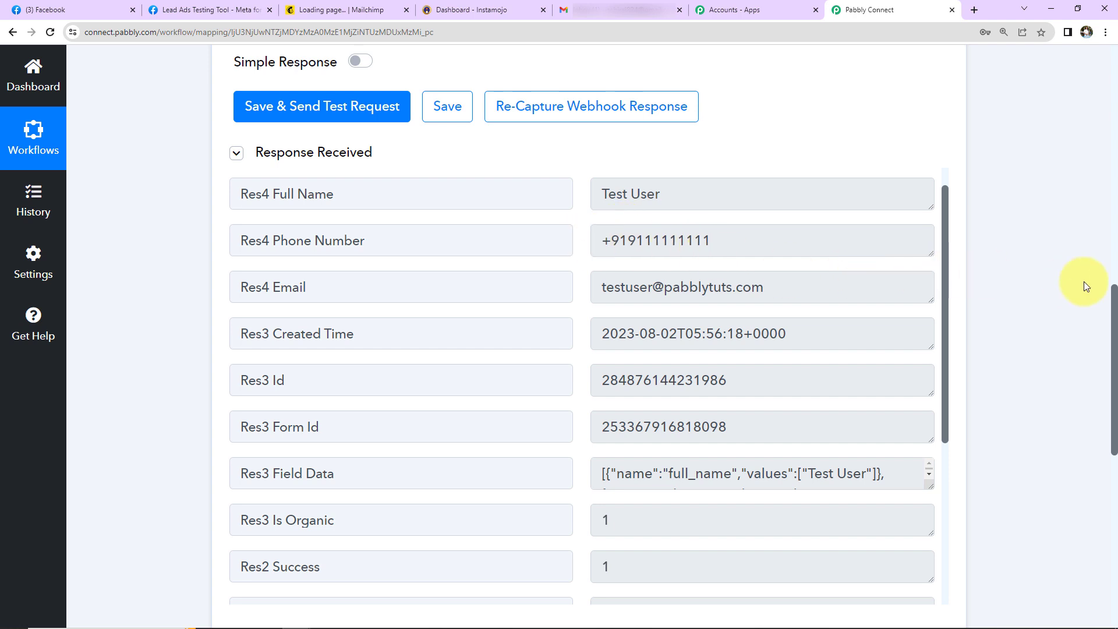
{"action": "scroll", "coordinate": [1086, 282], "scroll_direction": "down", "scroll_amount": 10}
Step: Set action step 2 to Mailchimp with the Add New Member with Custom Fields event and begin connecting
{"action": "left_click", "coordinate": [293, 230]}
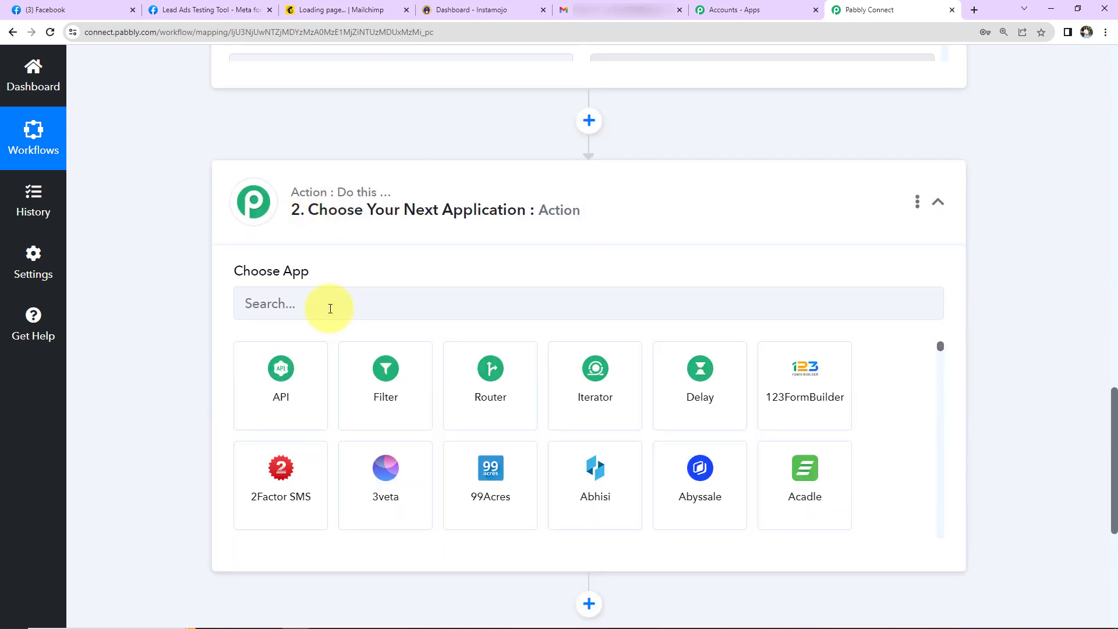
{"action": "left_click", "coordinate": [329, 307]}
{"action": "type", "text": "mailc"}
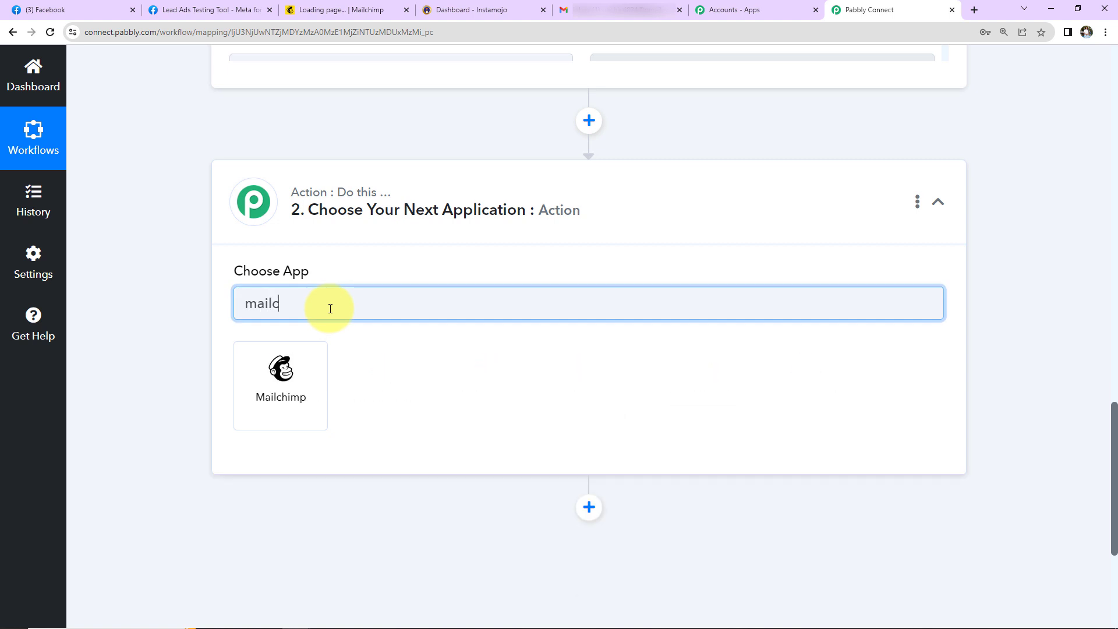
{"action": "left_click", "coordinate": [307, 426]}
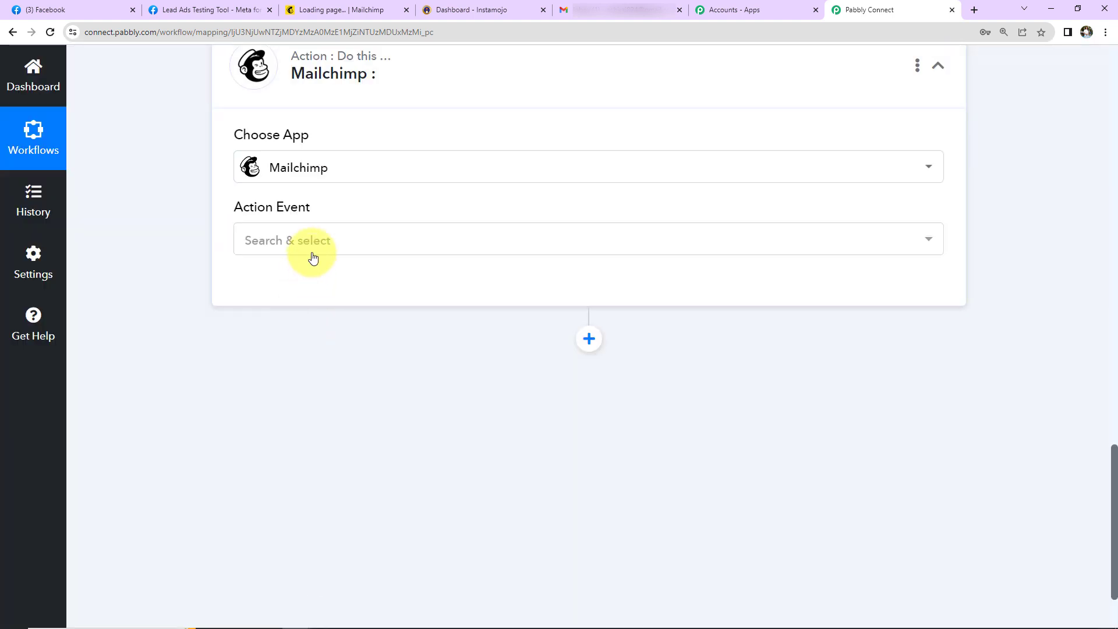
{"action": "left_click", "coordinate": [318, 249]}
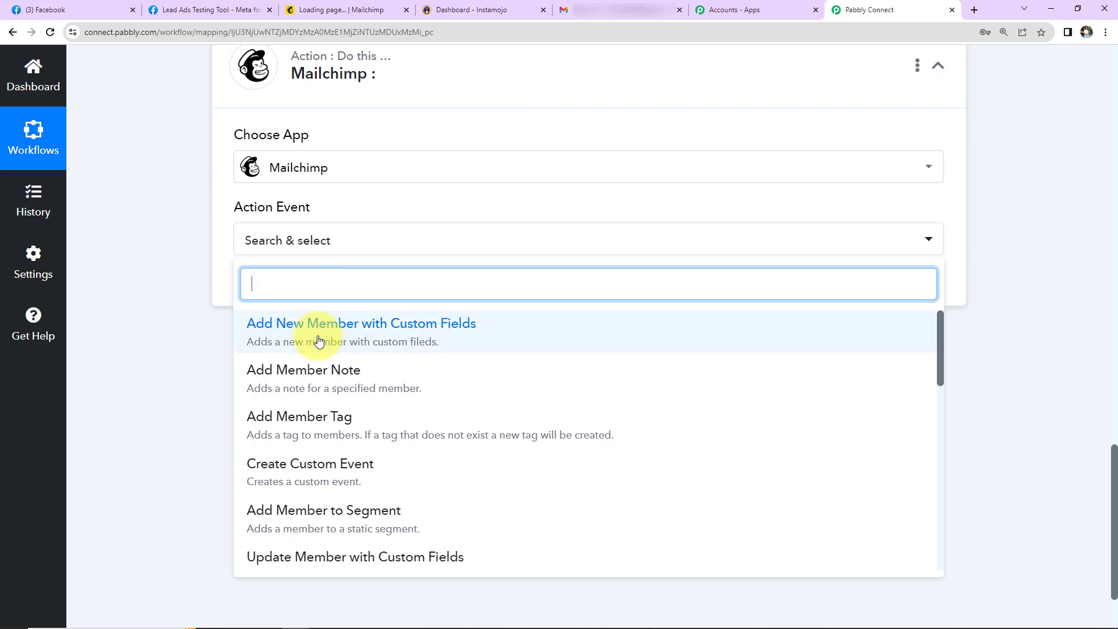
{"action": "left_click", "coordinate": [269, 322]}
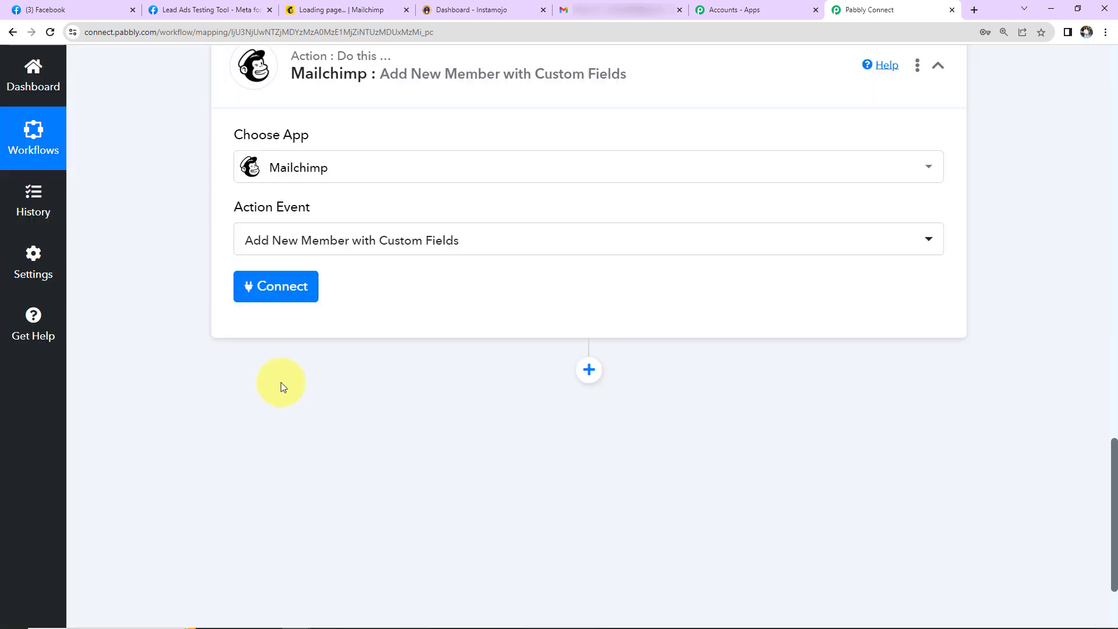
{"action": "left_click", "coordinate": [280, 288]}
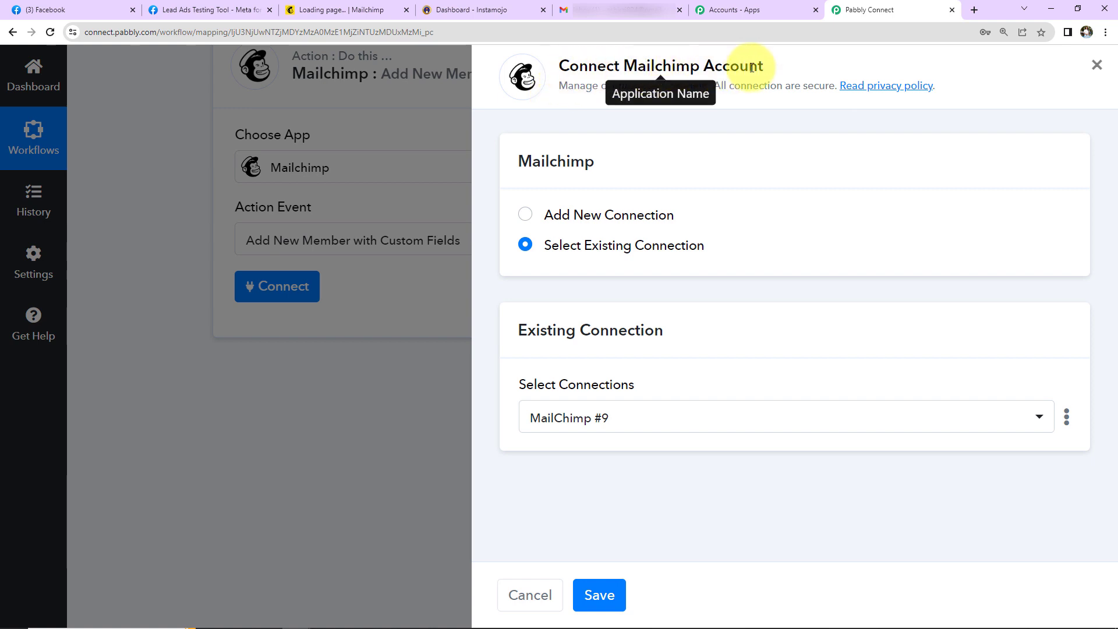
Step: Add a new 'Mailchimp #10' connection, review its token and data center fields, then go to Mailchimp
{"action": "left_click", "coordinate": [525, 215]}
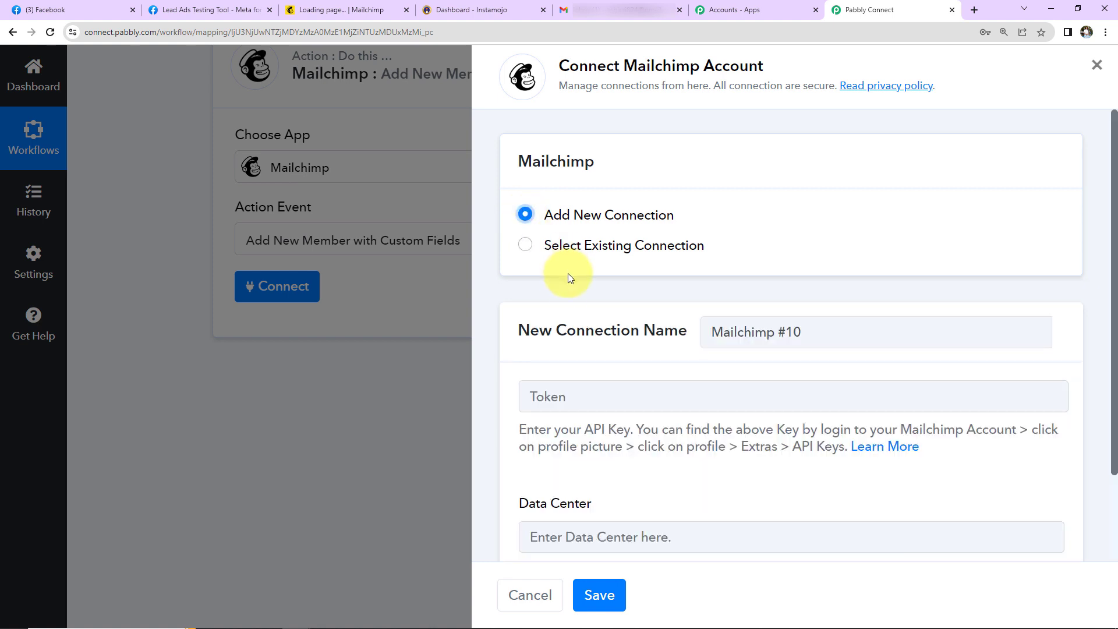
{"action": "scroll", "coordinate": [569, 293], "scroll_direction": "down", "scroll_amount": 3}
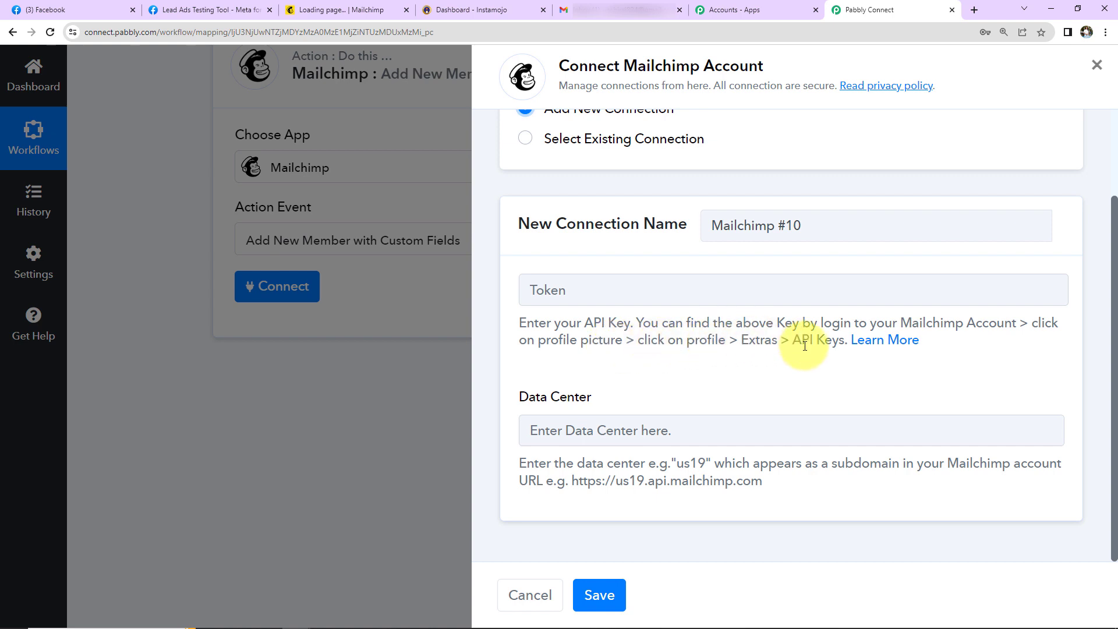
{"action": "left_click", "coordinate": [349, 10]}
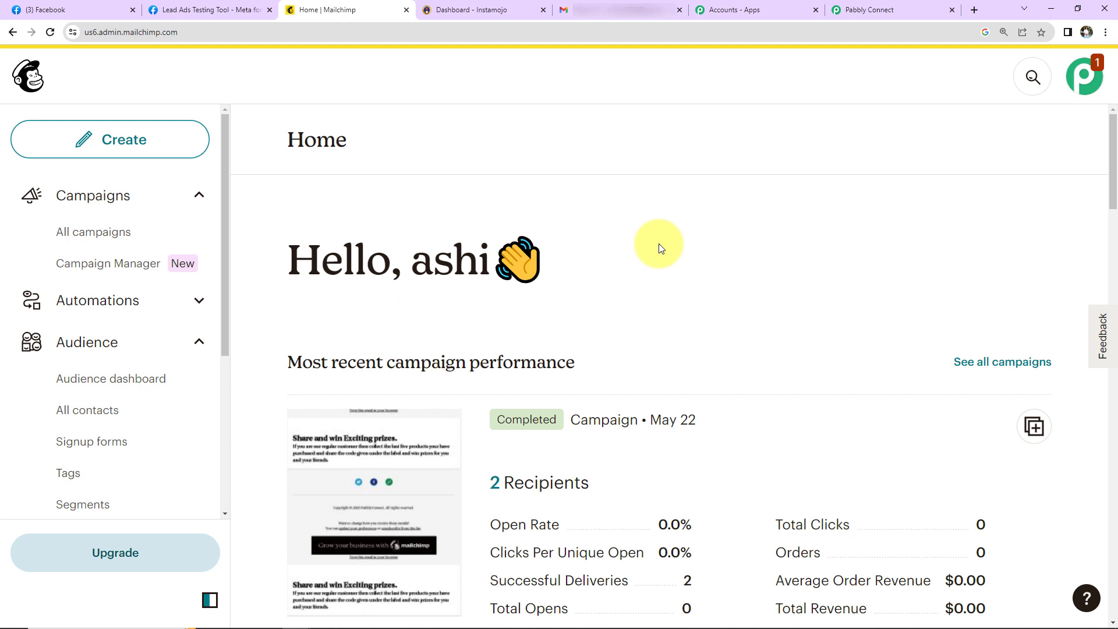
Step: Navigate from the Mailchimp account profile to the API keys page
{"action": "left_click", "coordinate": [1085, 81]}
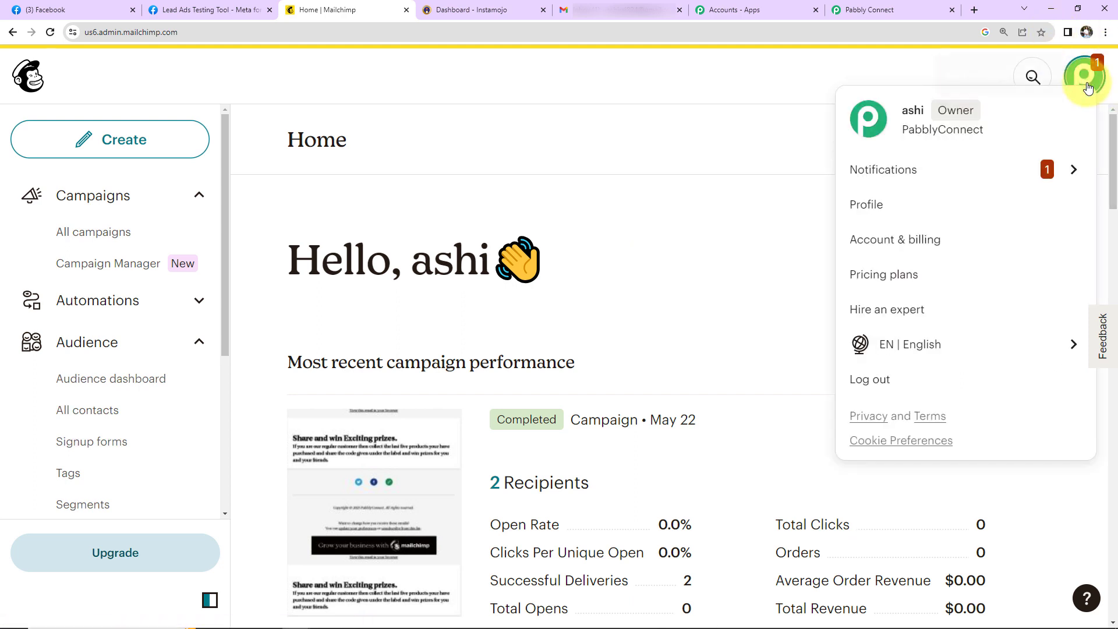
{"action": "left_click", "coordinate": [870, 206]}
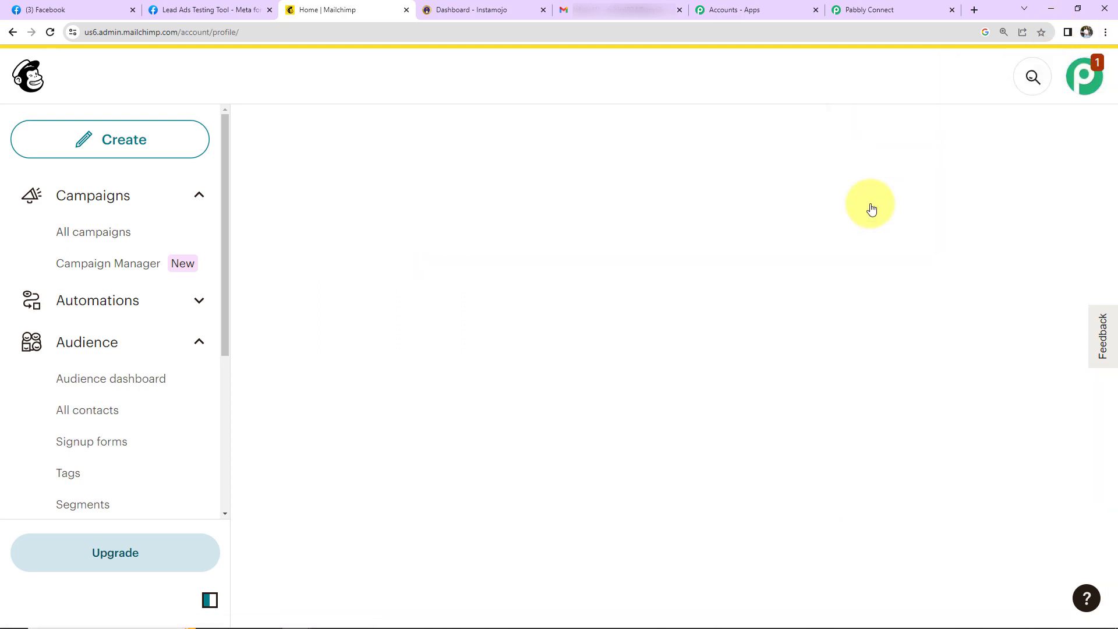
{"action": "left_click", "coordinate": [623, 256]}
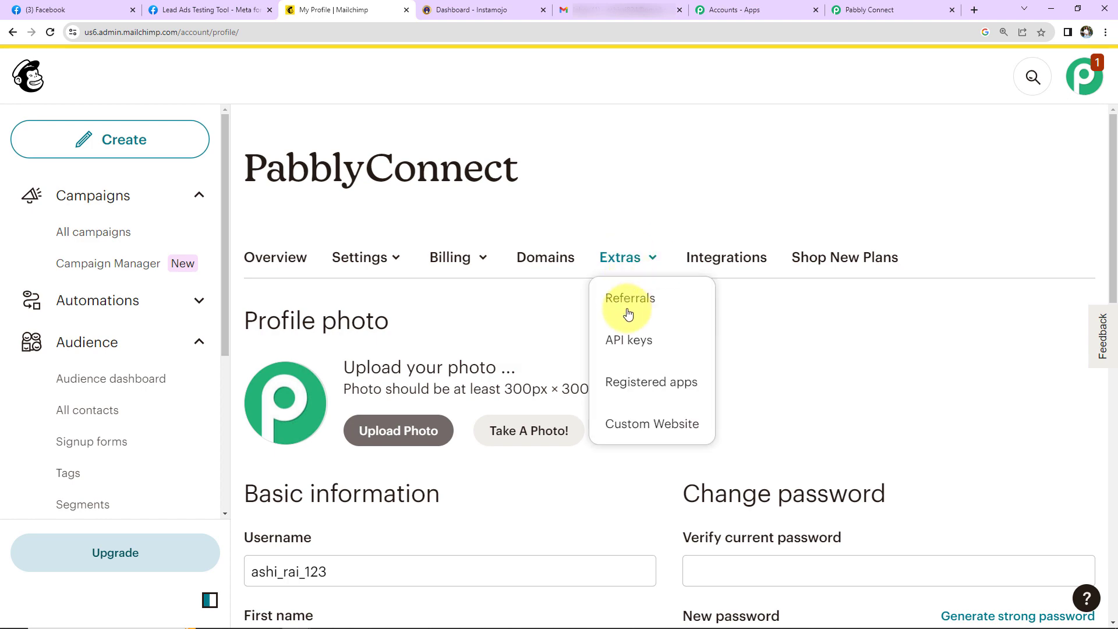
{"action": "left_click", "coordinate": [628, 341]}
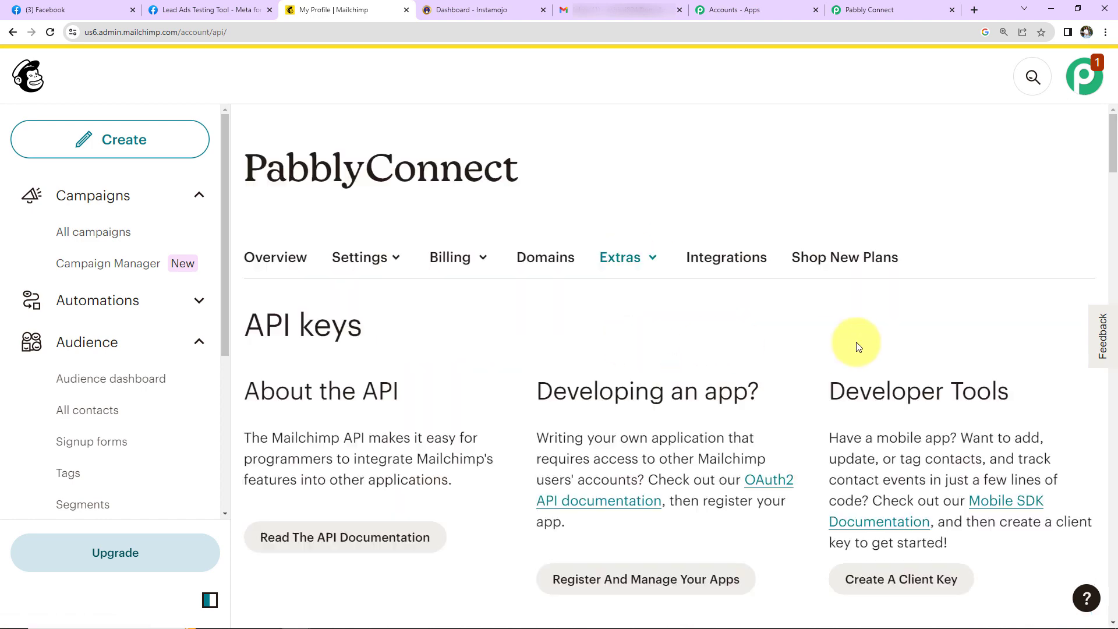
{"action": "scroll", "coordinate": [845, 310], "scroll_direction": "down", "scroll_amount": 7}
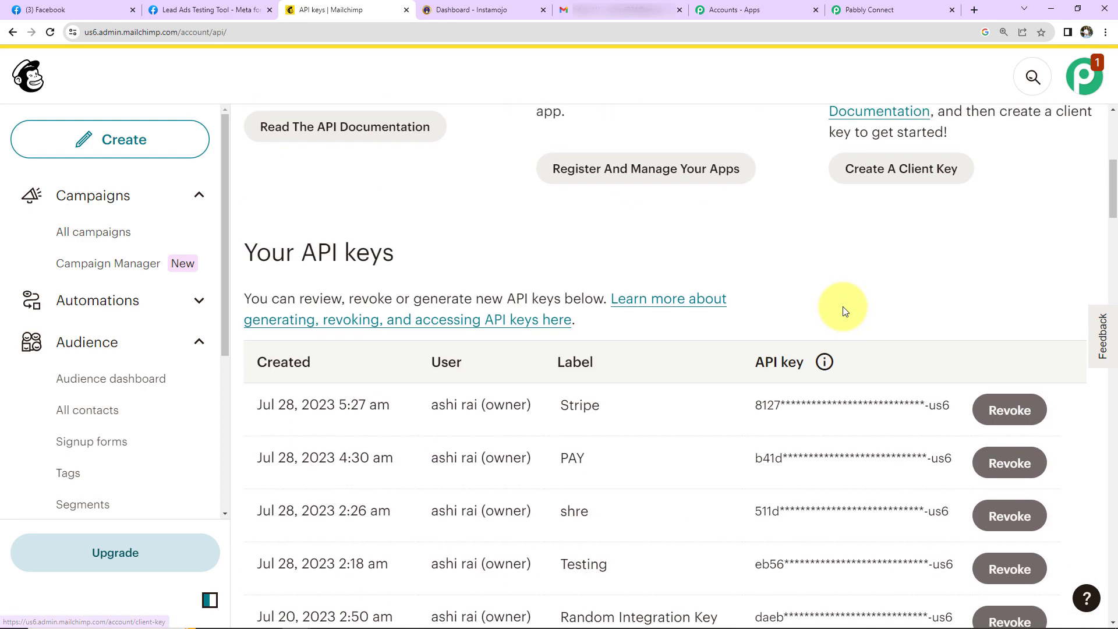
{"action": "scroll", "coordinate": [843, 306], "scroll_direction": "down", "scroll_amount": 20}
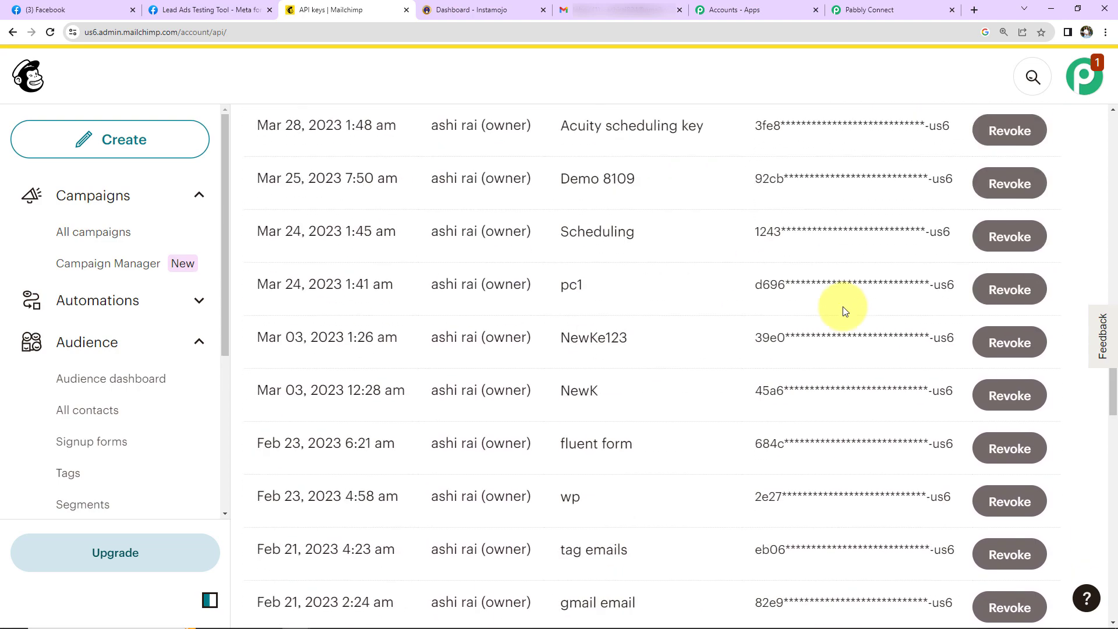
{"action": "scroll", "coordinate": [798, 309], "scroll_direction": "up", "scroll_amount": 9}
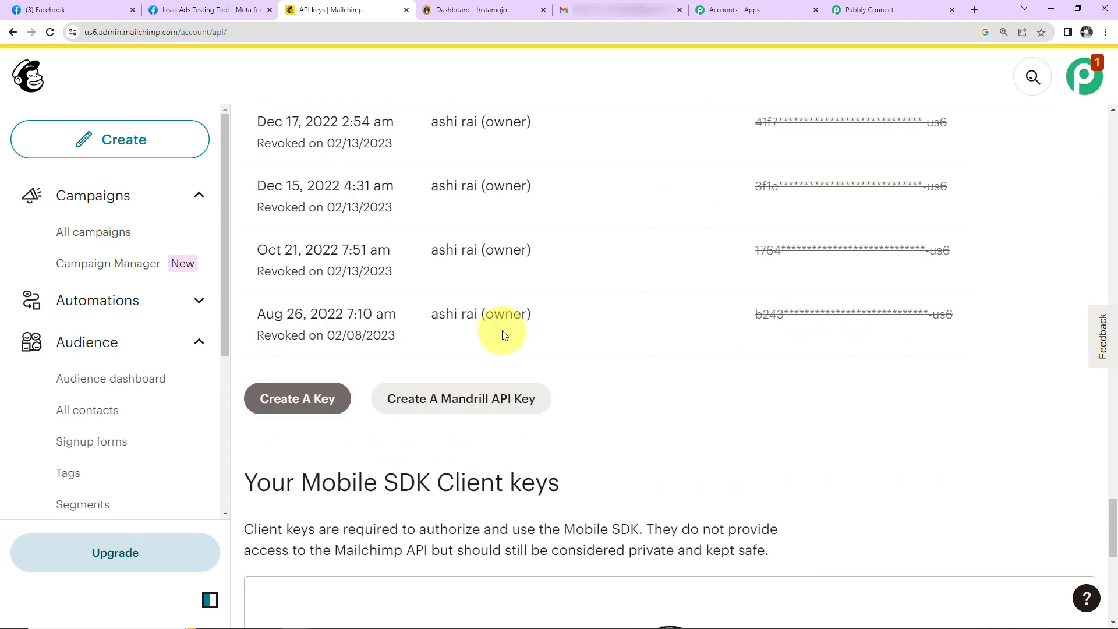
Step: Generate a new API key named 'Test Key123', copy it, and return to Pabbly Connect
{"action": "left_click", "coordinate": [289, 399]}
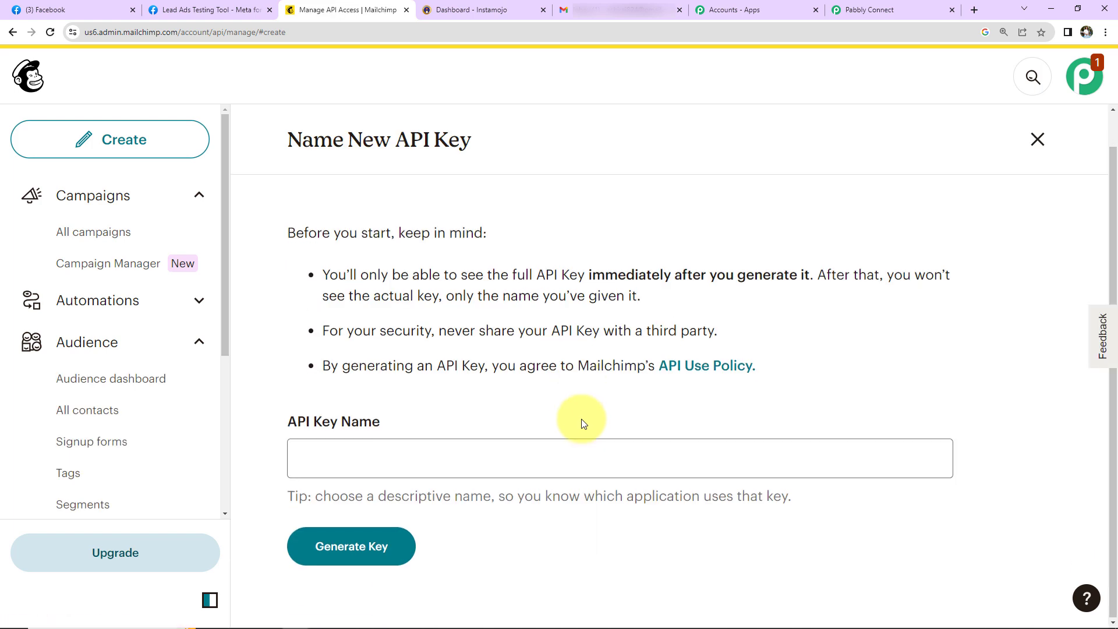
{"action": "left_click", "coordinate": [502, 458]}
{"action": "type", "text": "Tes"}
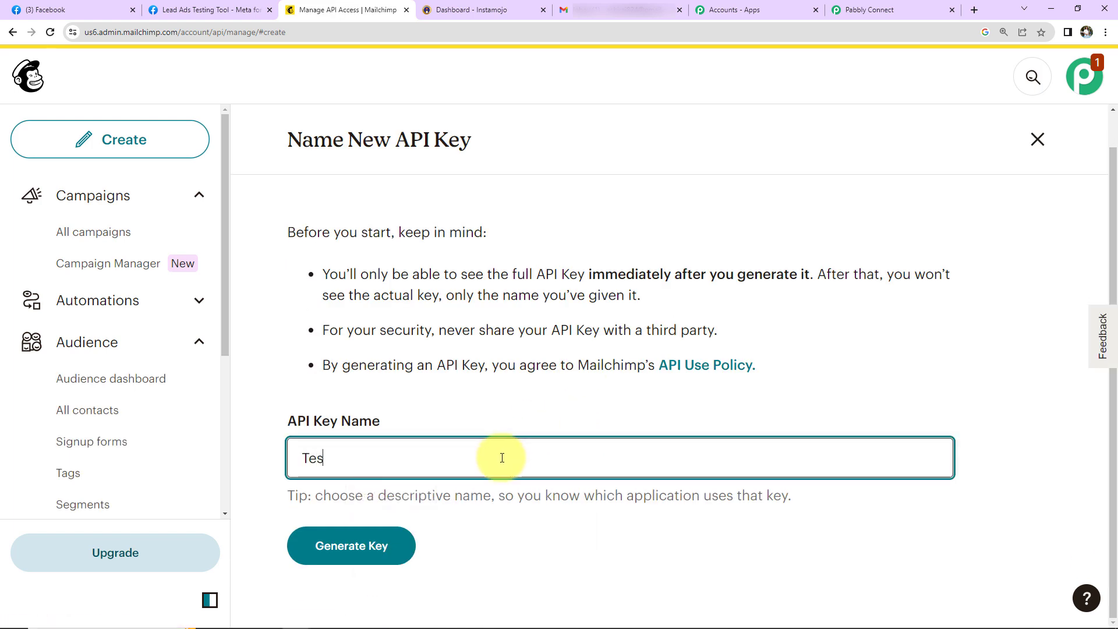
{"action": "type", "text": "t Key123"}
{"action": "left_click", "coordinate": [403, 545]}
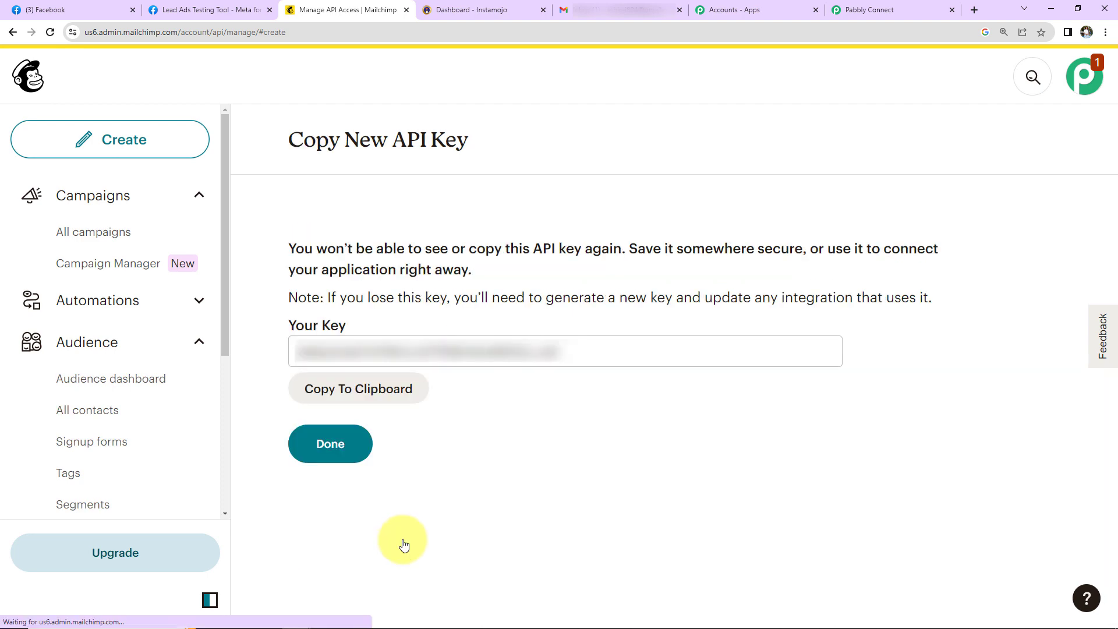
{"action": "left_click", "coordinate": [394, 389]}
{"action": "left_click", "coordinate": [861, 9]}
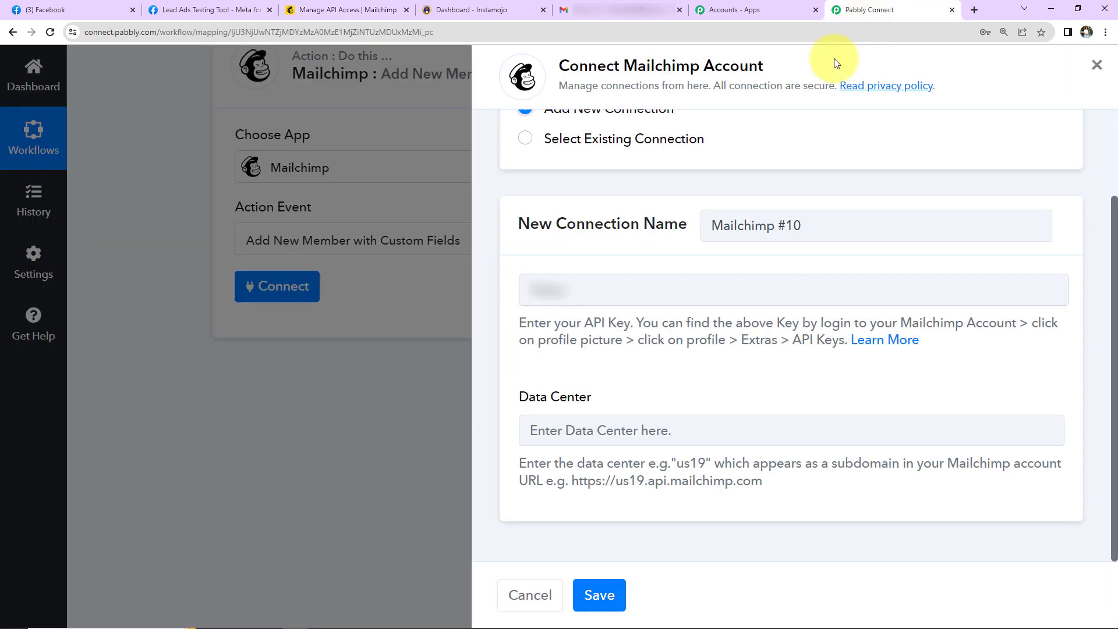
Step: Paste the new Mailchimp API key into the connection's API Key field
{"action": "left_click", "coordinate": [645, 276]}
{"action": "key", "text": "ctrl+v"}
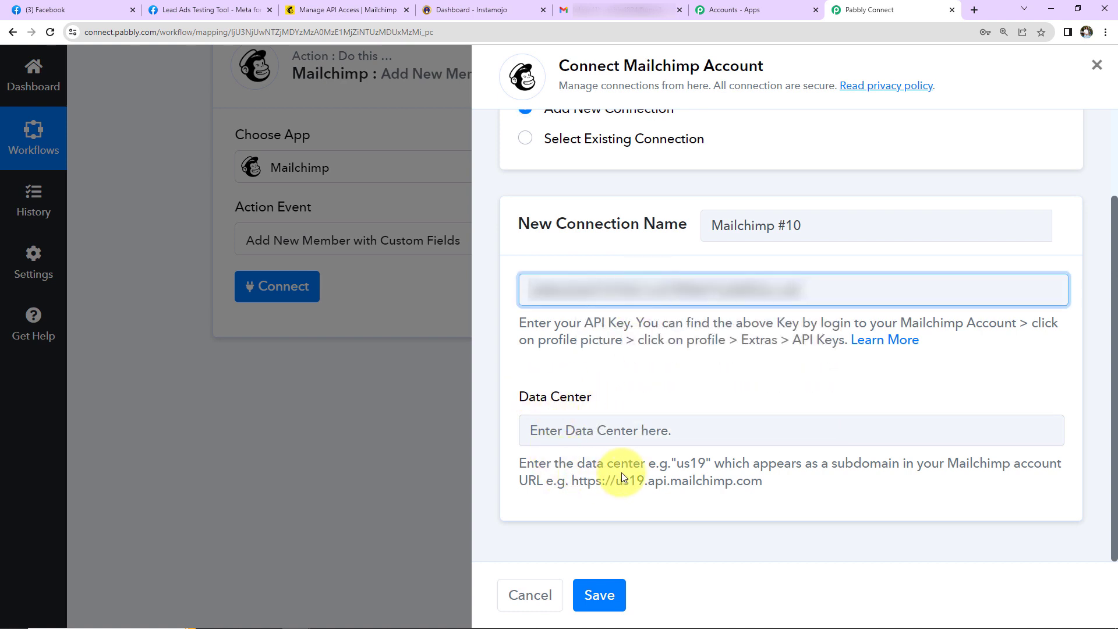
{"action": "left_click", "coordinate": [670, 466]}
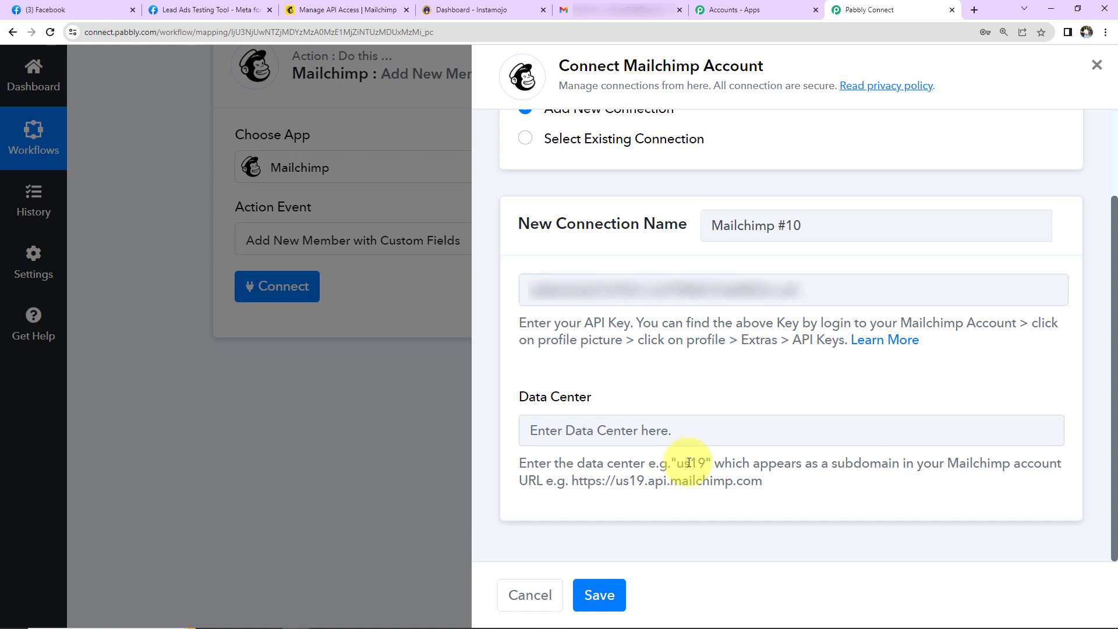
Step: Copy the us6 data center code from Mailchimp's page address
{"action": "left_click", "coordinate": [371, 13]}
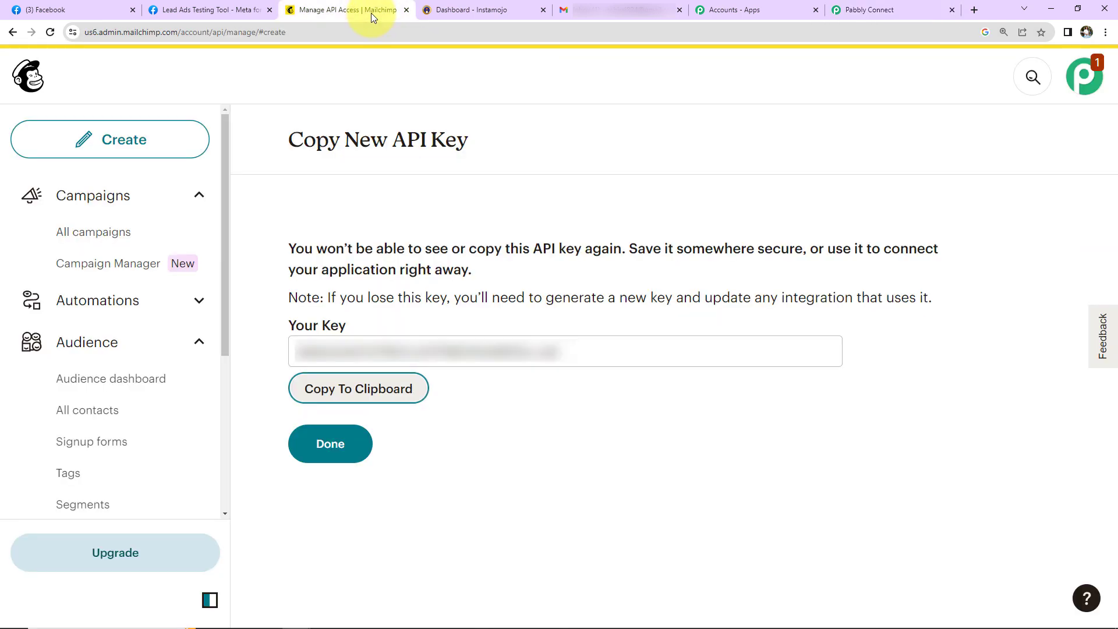
{"action": "double_click", "coordinate": [97, 33]}
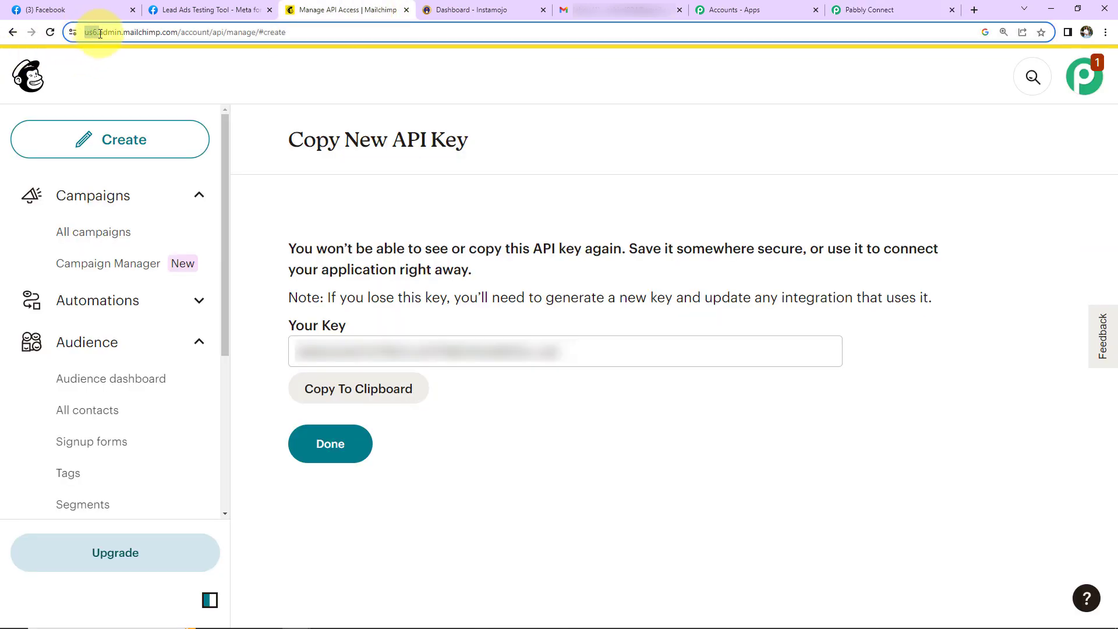
{"action": "right_click", "coordinate": [118, 30]}
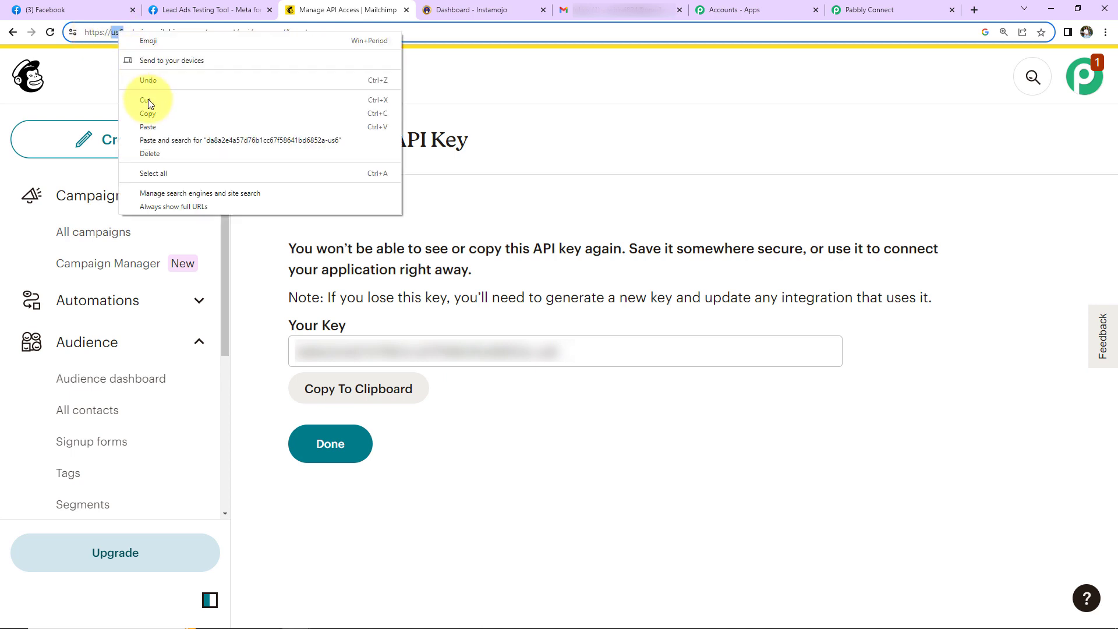
{"action": "left_click", "coordinate": [163, 114]}
{"action": "left_click", "coordinate": [867, 10]}
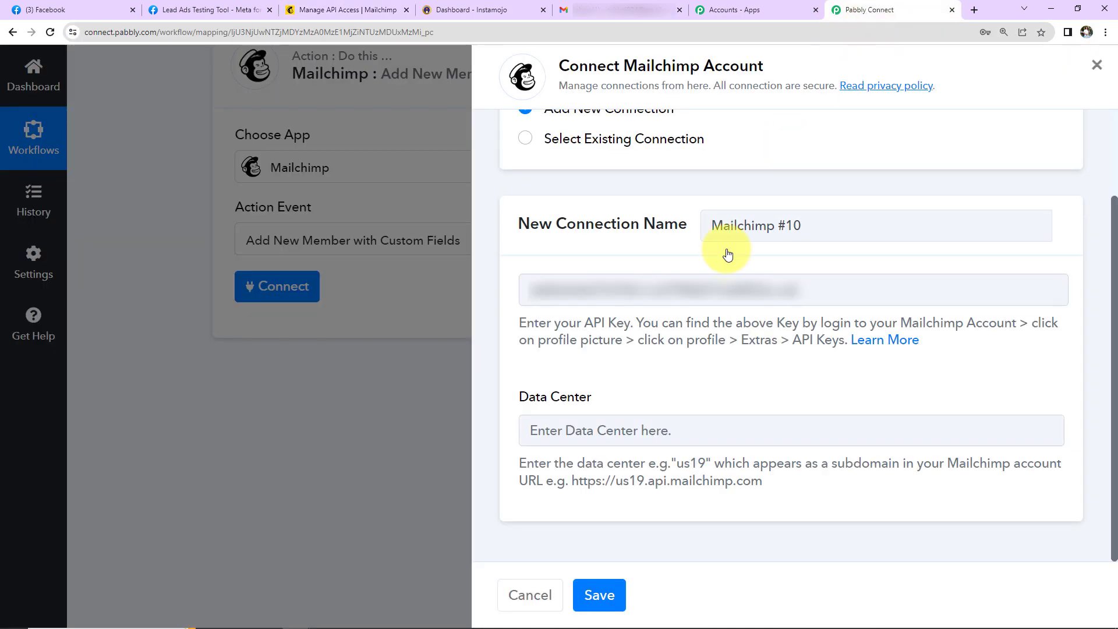
Step: Paste us6 as the data center and save the Mailchimp #10 connection
{"action": "left_click", "coordinate": [586, 432]}
{"action": "key", "text": "ctrl+v"}
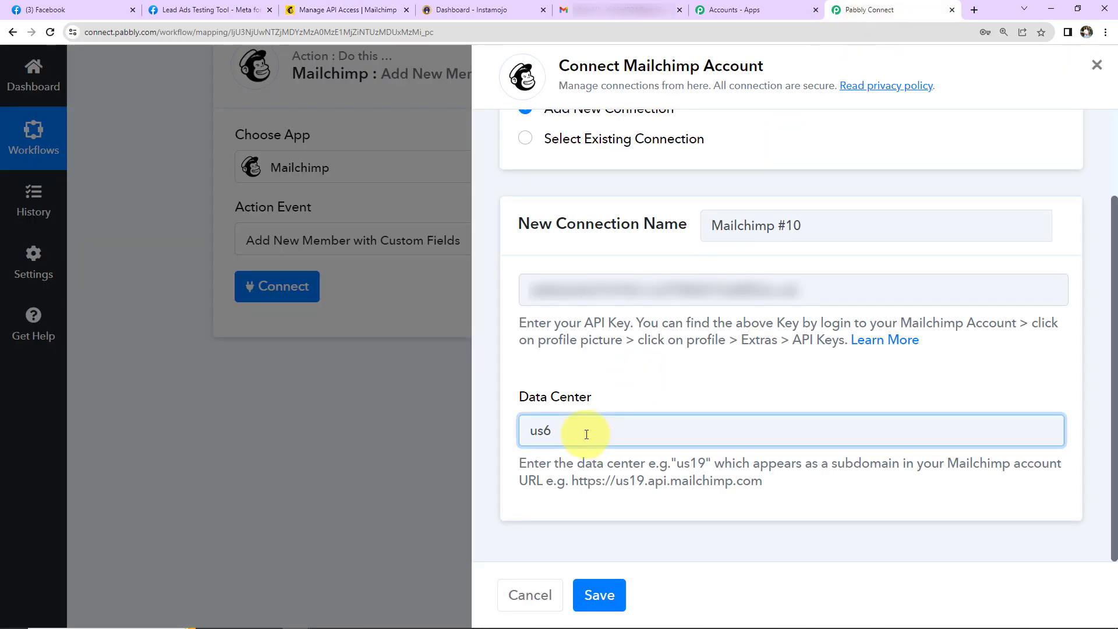
{"action": "left_click", "coordinate": [599, 594]}
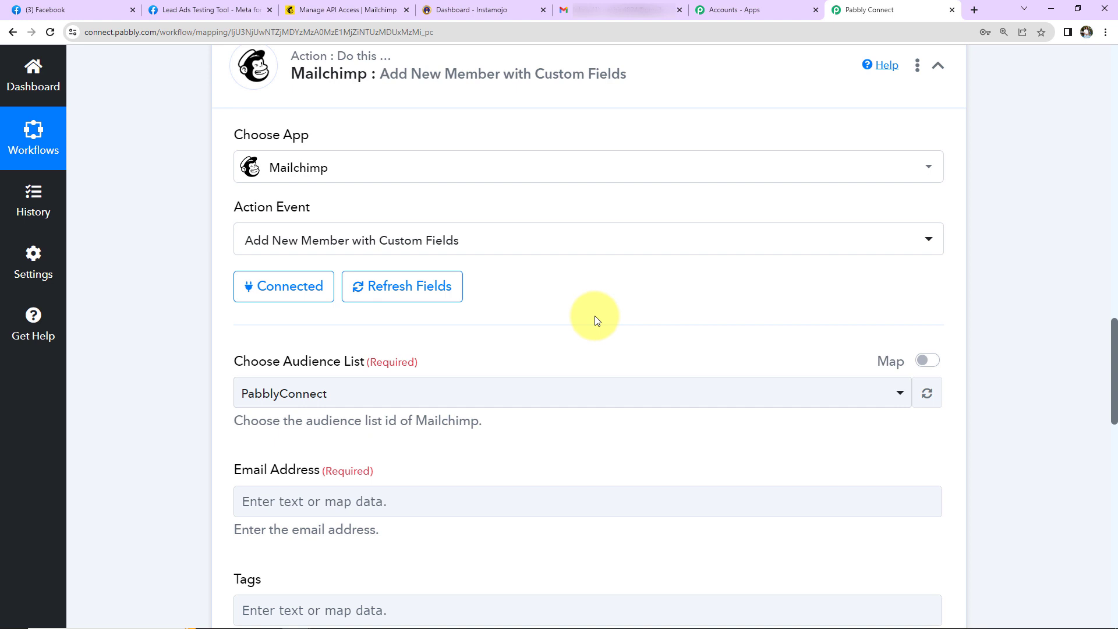
Step: Map the Facebook lead's Res4 Email into Email Address, keeping the PabblyConnect audience list
{"action": "scroll", "coordinate": [597, 320], "scroll_direction": "down", "scroll_amount": 2}
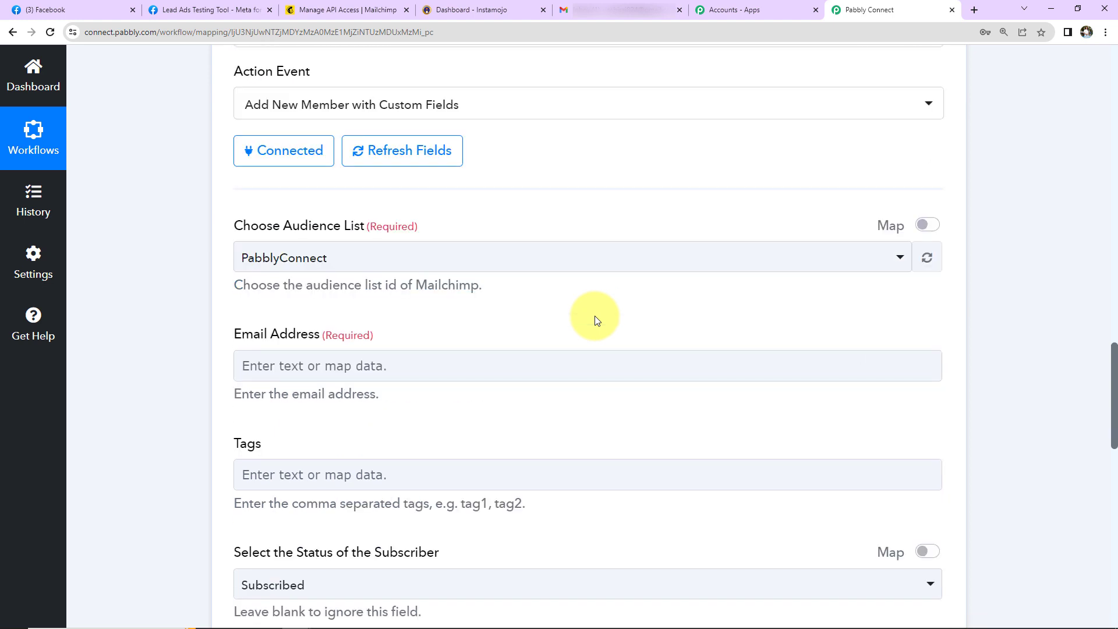
{"action": "left_click", "coordinate": [374, 232]}
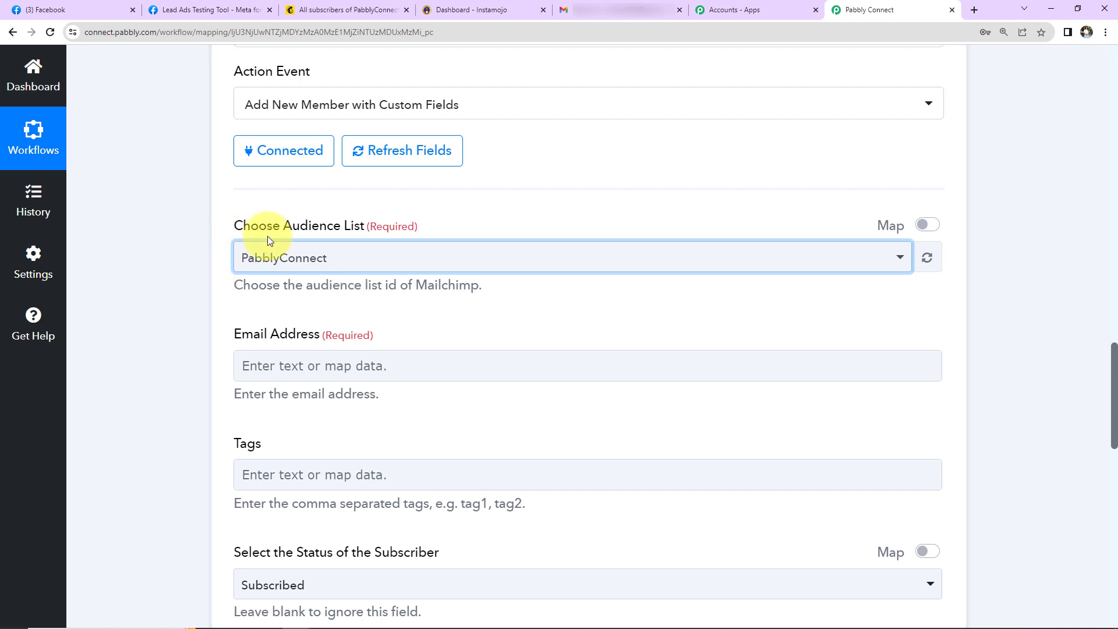
{"action": "scroll", "coordinate": [400, 301], "scroll_direction": "down", "scroll_amount": 2}
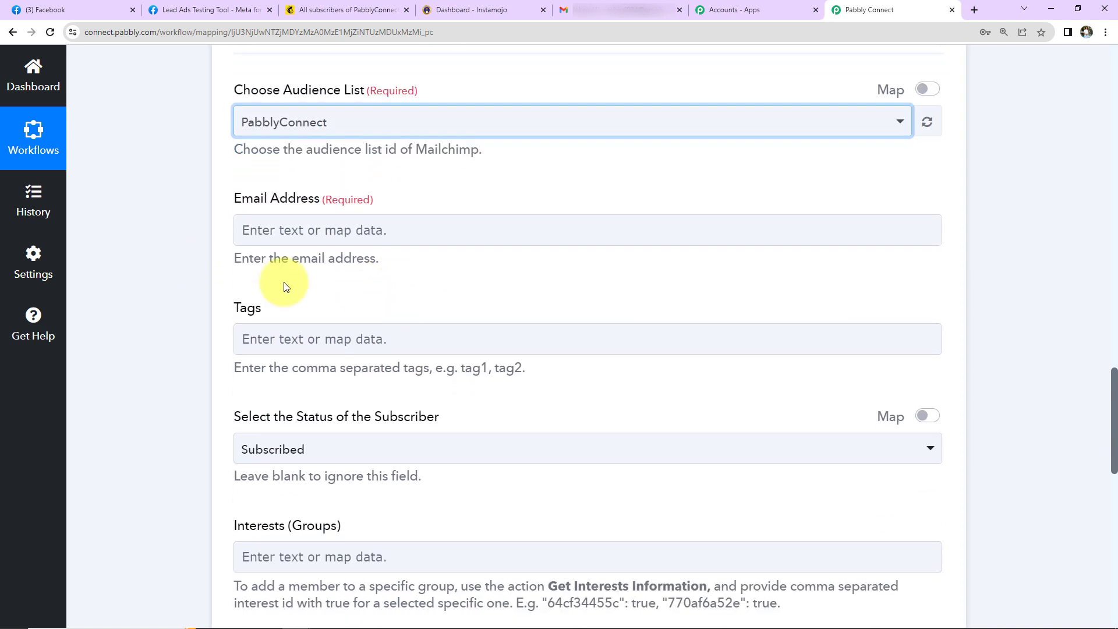
{"action": "left_click", "coordinate": [300, 230]}
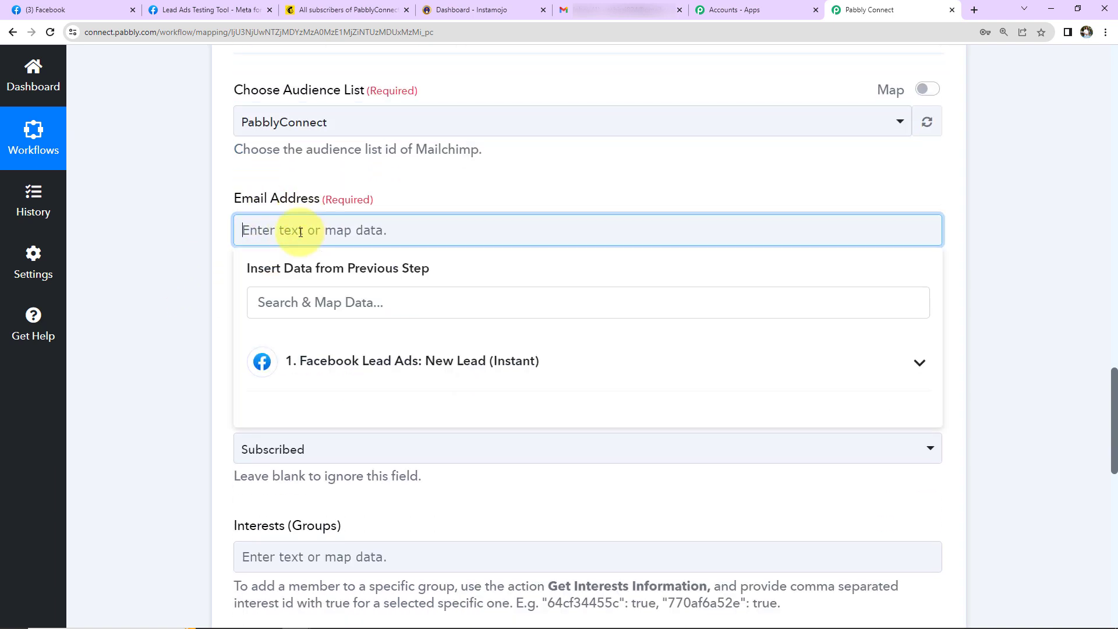
{"action": "left_click", "coordinate": [320, 364]}
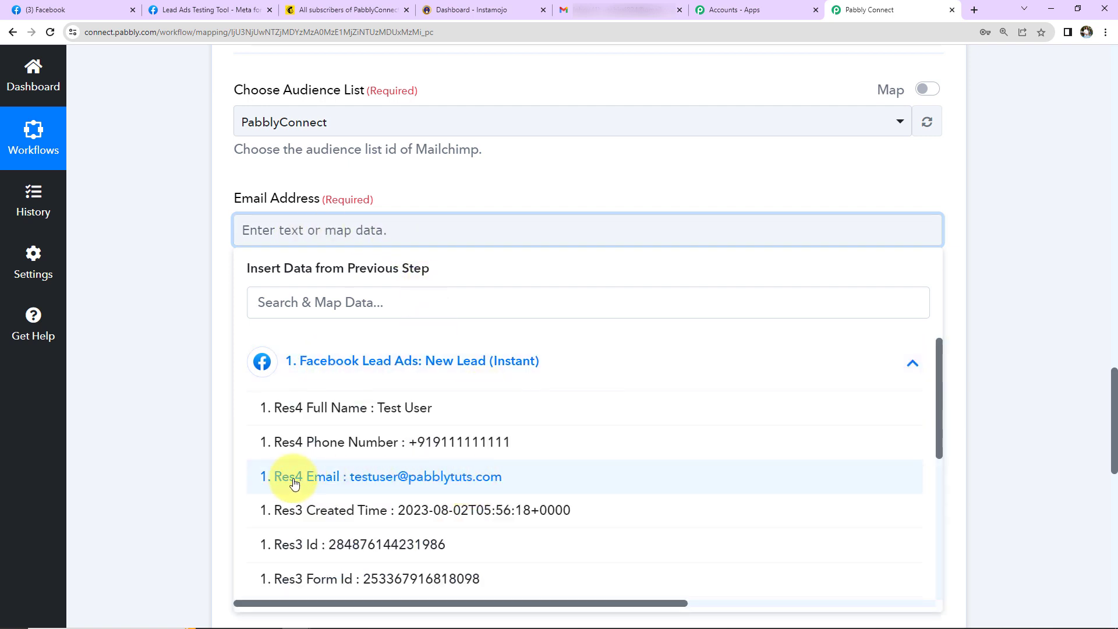
{"action": "left_click", "coordinate": [500, 492]}
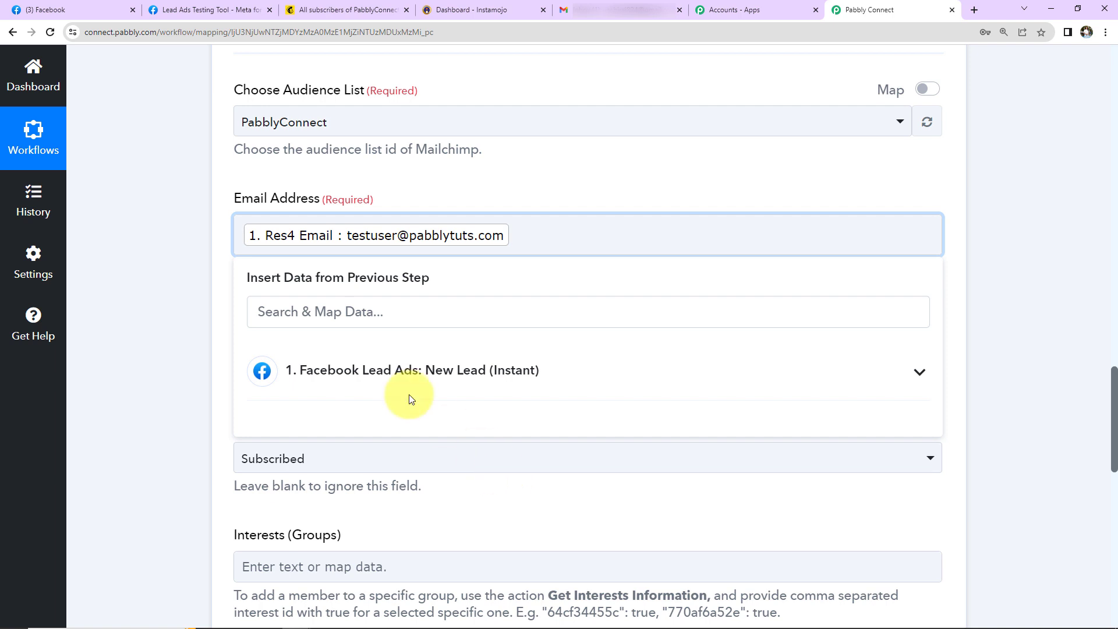
{"action": "left_click", "coordinate": [213, 266]}
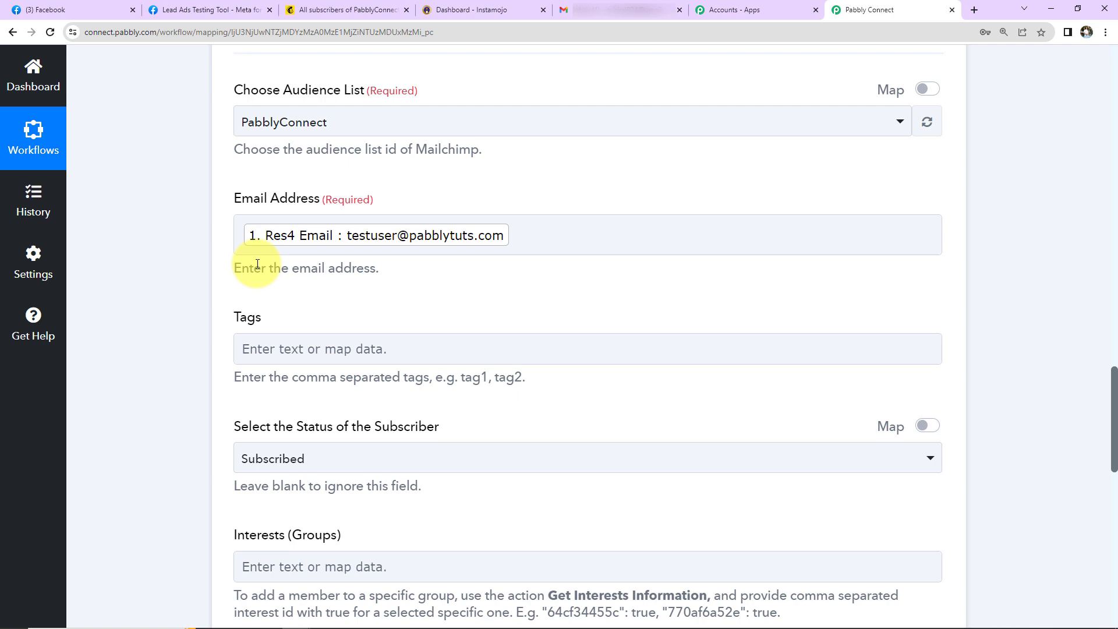
{"action": "left_click", "coordinate": [236, 244]}
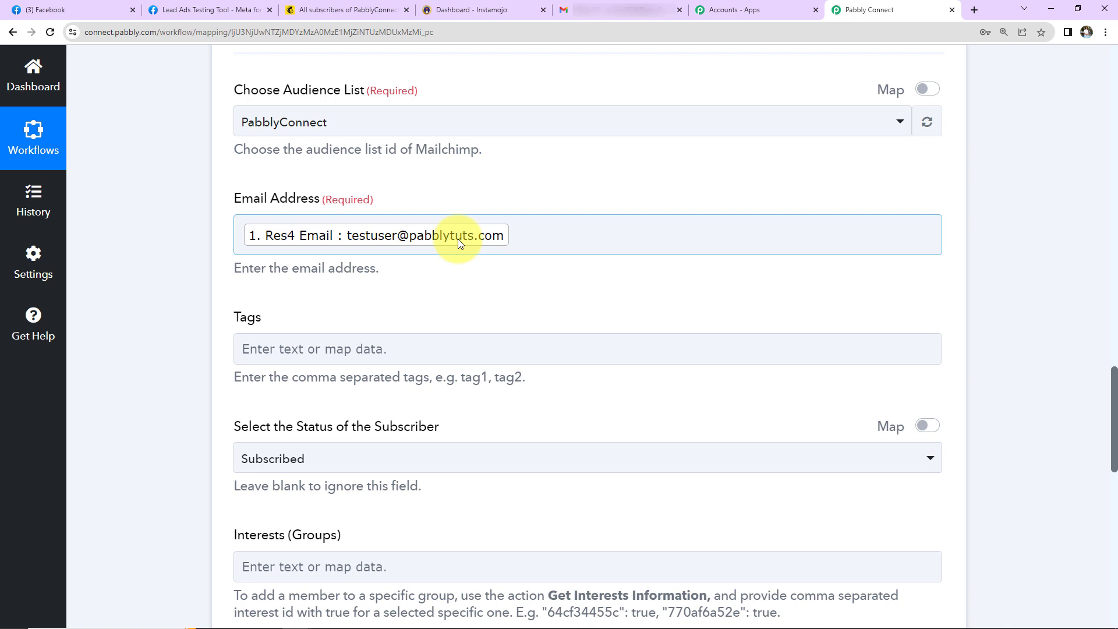
{"action": "left_click", "coordinate": [237, 348]}
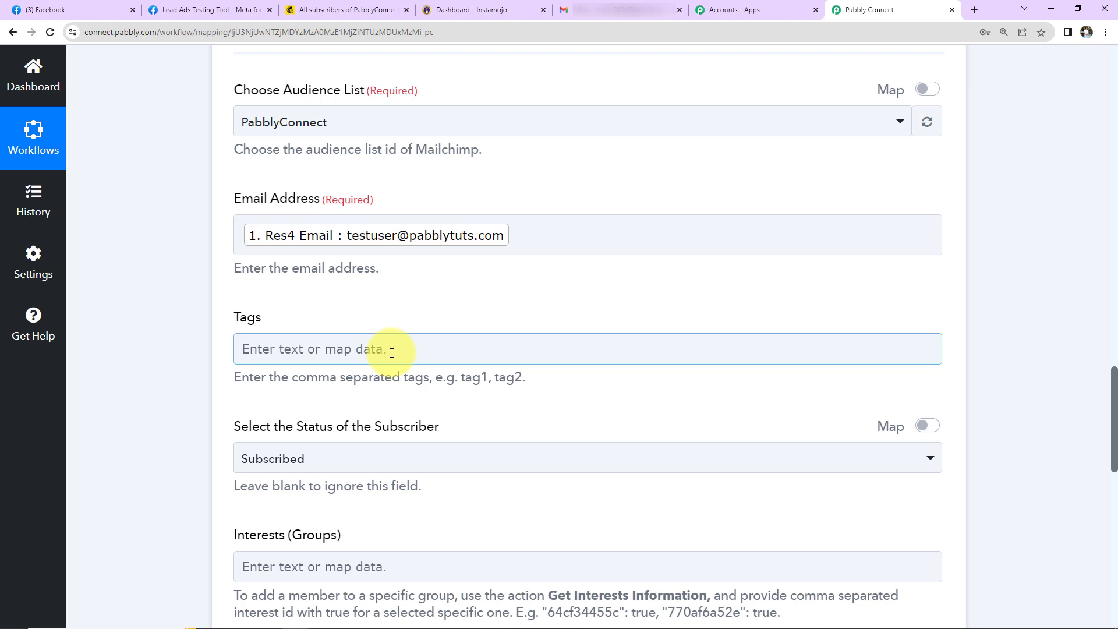
Step: Tag new Mailchimp members 'New Subscriber' and keep the status Subscribed
{"action": "type", "text": "New Subscriber"}
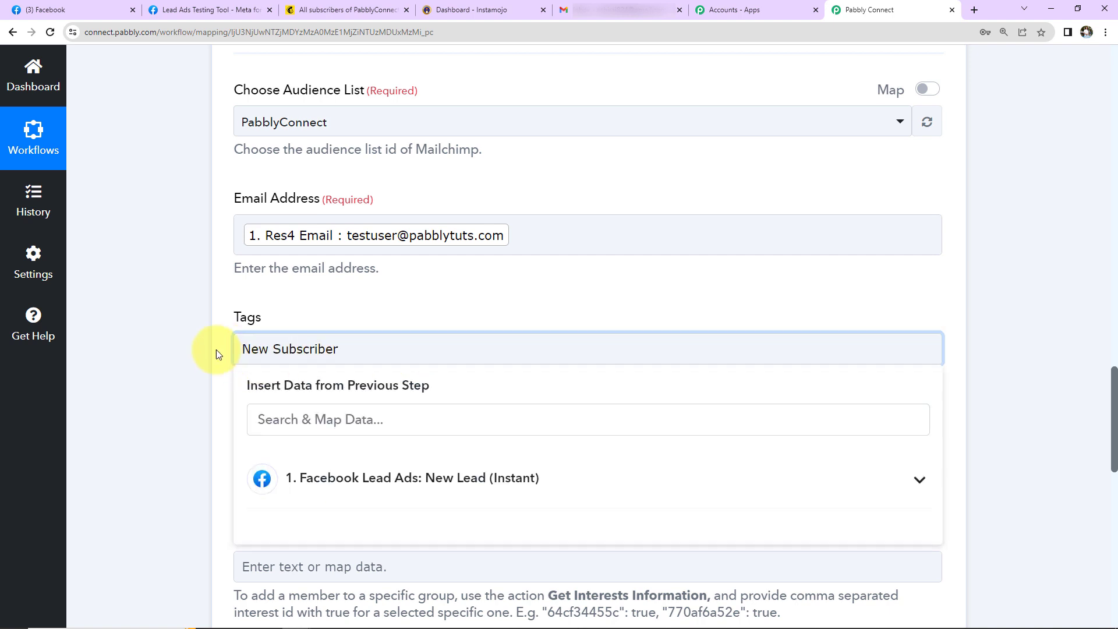
{"action": "left_click", "coordinate": [183, 336]}
{"action": "scroll", "coordinate": [188, 357], "scroll_direction": "down", "scroll_amount": 2}
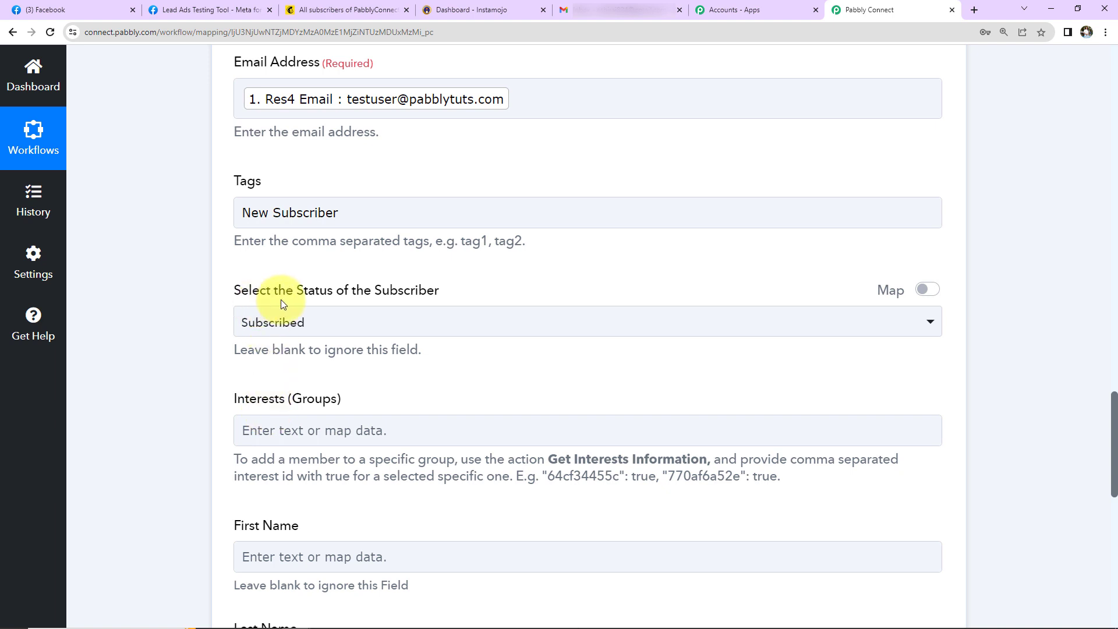
{"action": "left_click", "coordinate": [379, 328]}
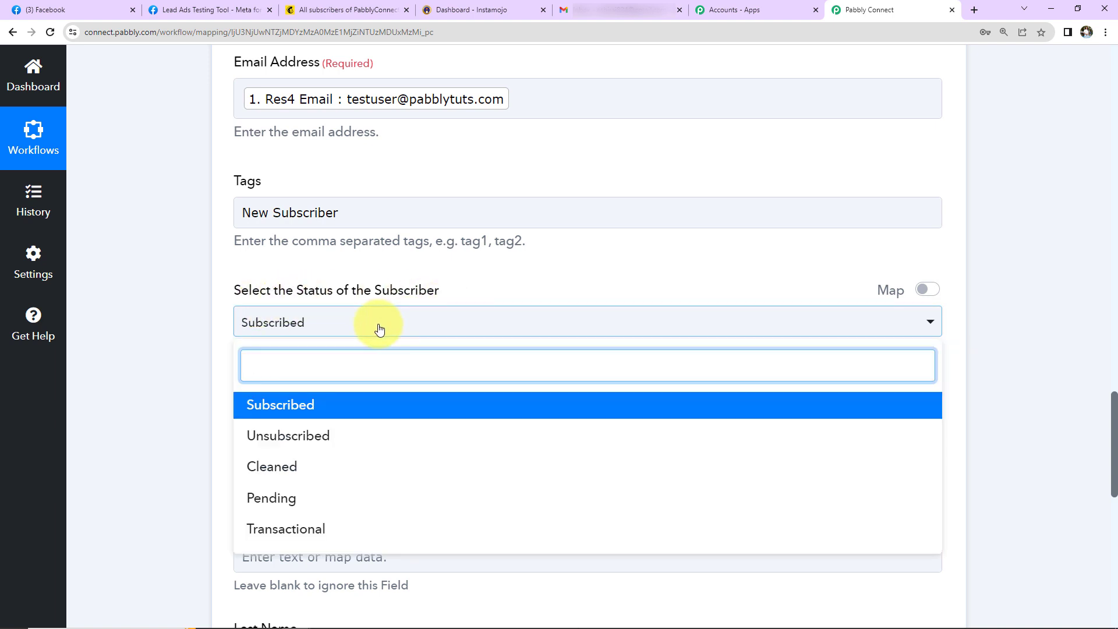
{"action": "left_click", "coordinate": [379, 328]}
Step: Insert a new step above the Mailchimp action
{"action": "scroll", "coordinate": [262, 416], "scroll_direction": "down", "scroll_amount": 2}
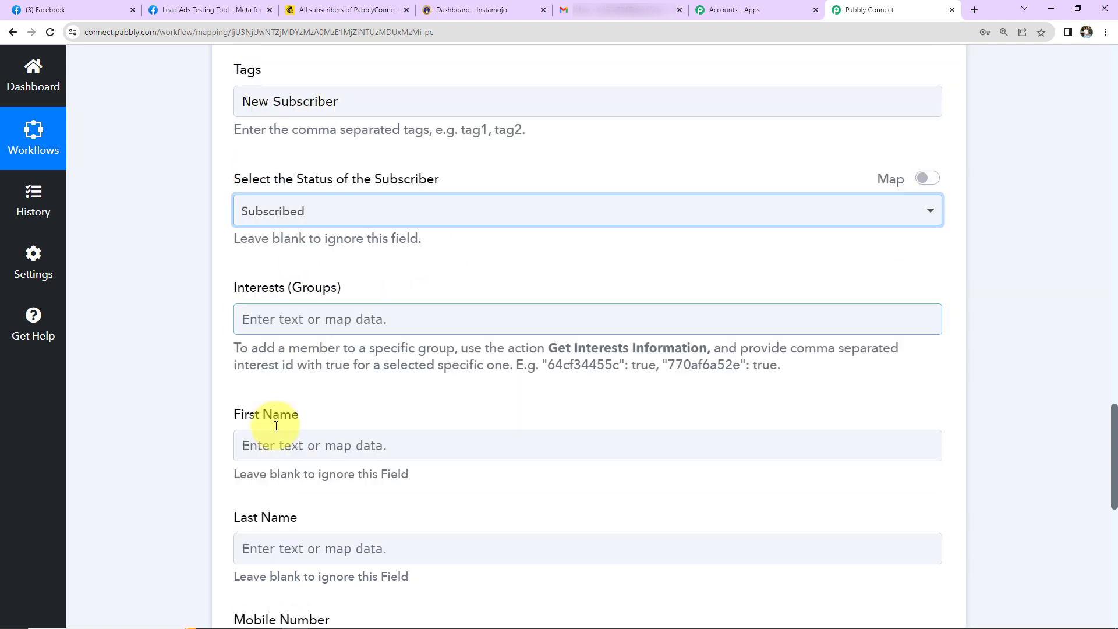
{"action": "scroll", "coordinate": [346, 291], "scroll_direction": "down", "scroll_amount": 2}
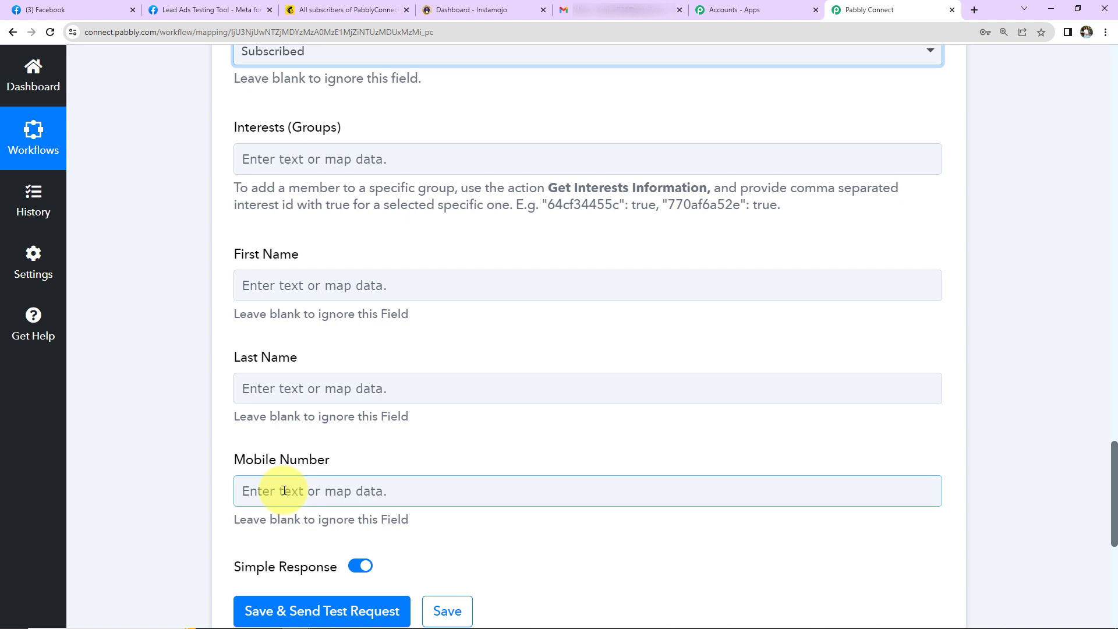
{"action": "scroll", "coordinate": [284, 491], "scroll_direction": "up", "scroll_amount": 15}
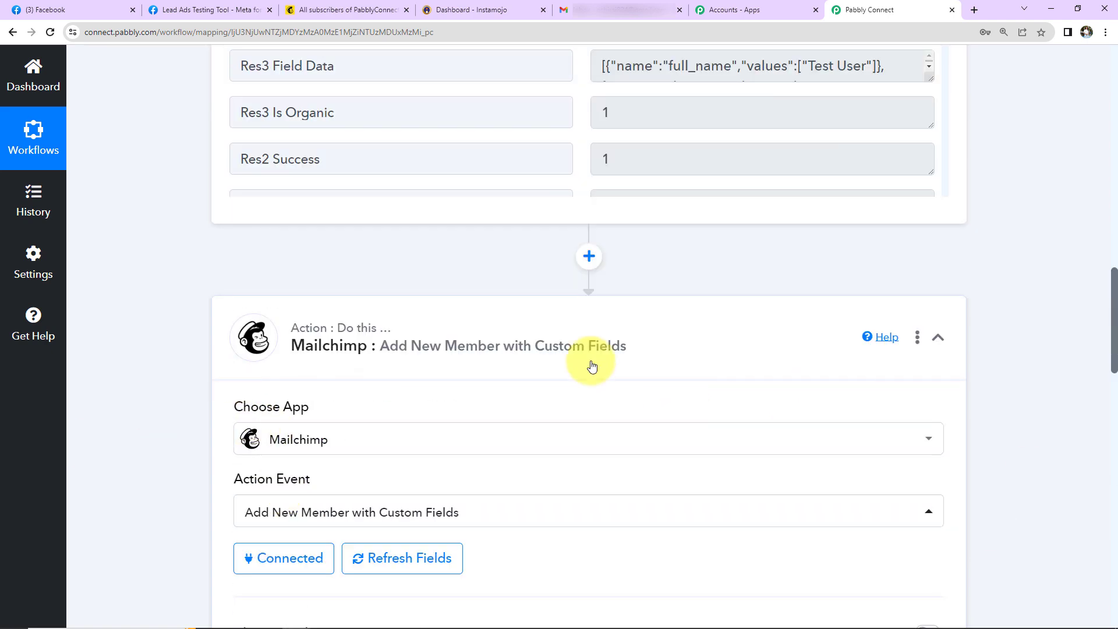
{"action": "left_click", "coordinate": [589, 258]}
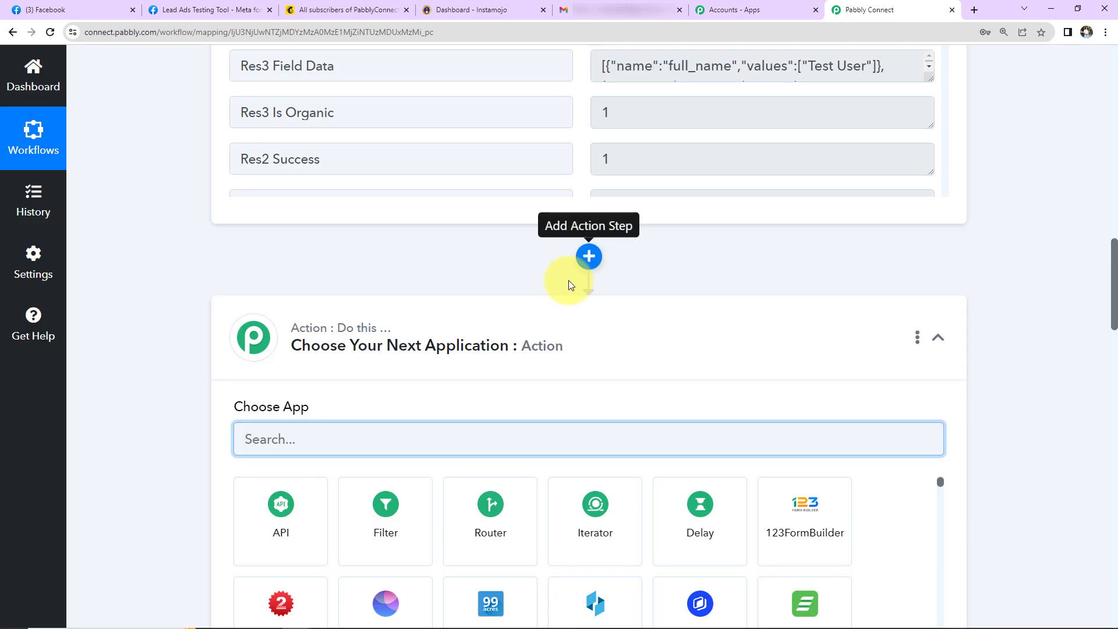
Step: Add a Text Formatter by Pabbly step with the Split Text action and connect it
{"action": "left_click", "coordinate": [376, 445]}
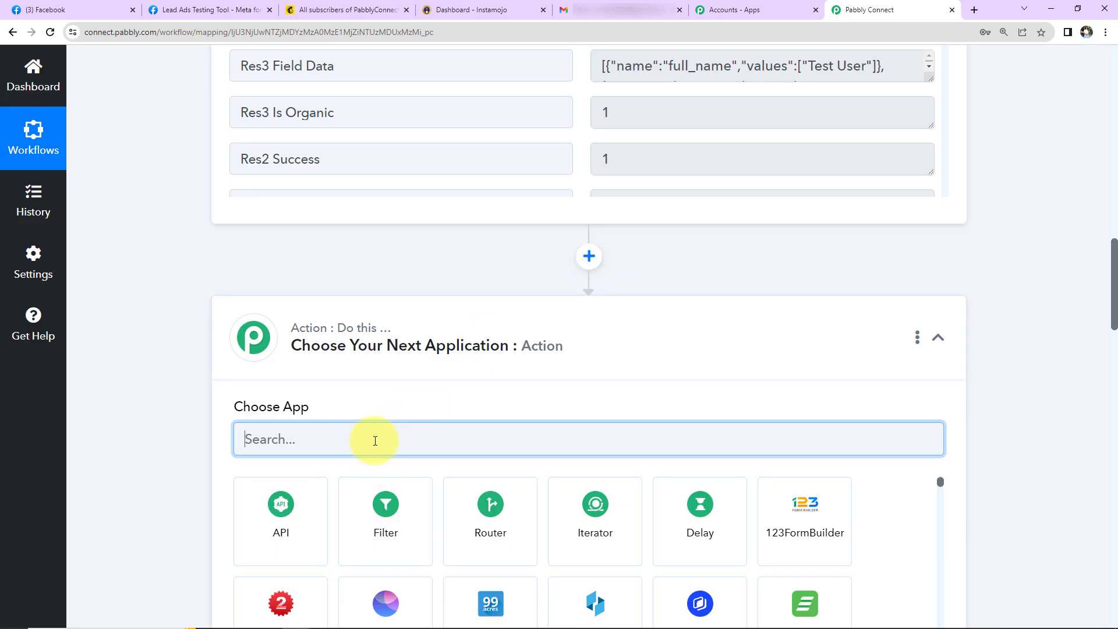
{"action": "type", "text": "text"}
{"action": "scroll", "coordinate": [394, 462], "scroll_direction": "up", "scroll_amount": 2}
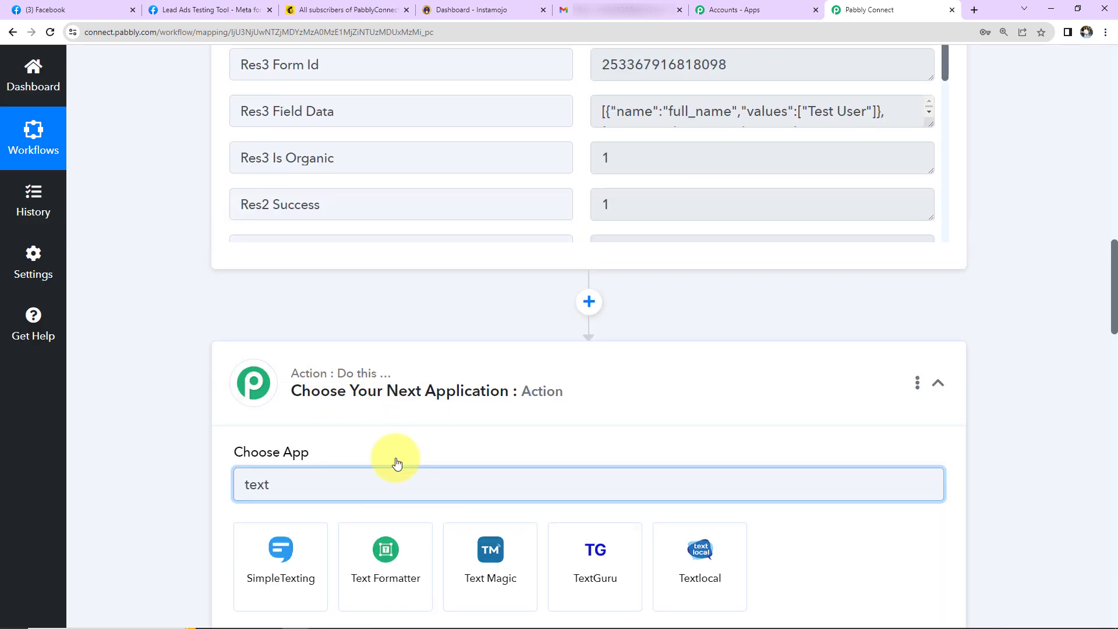
{"action": "scroll", "coordinate": [388, 433], "scroll_direction": "down", "scroll_amount": 4}
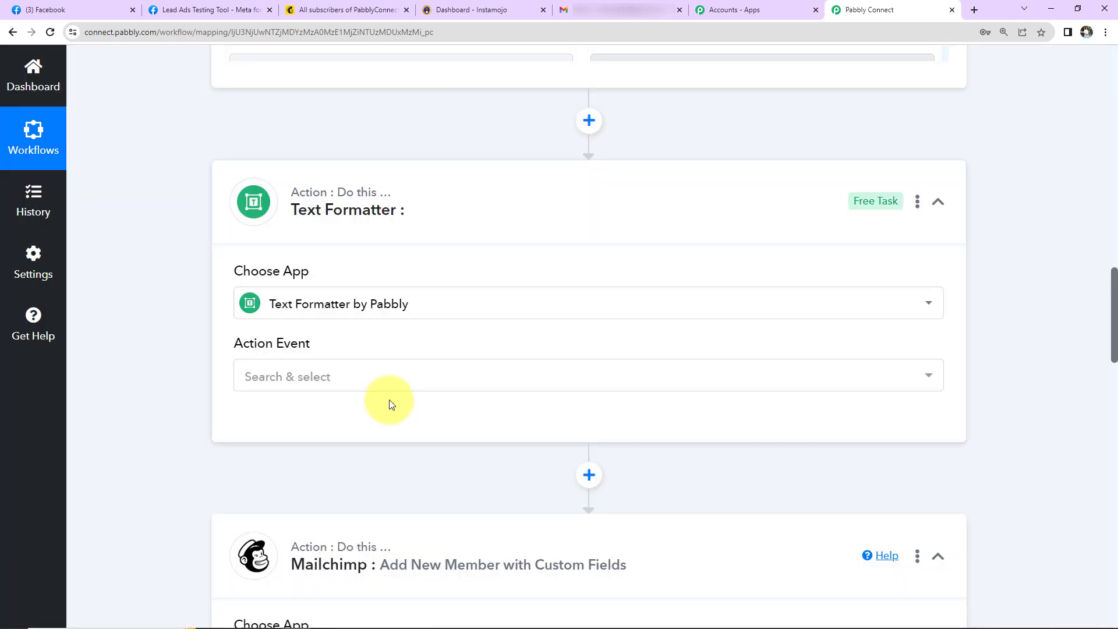
{"action": "left_click", "coordinate": [367, 379]}
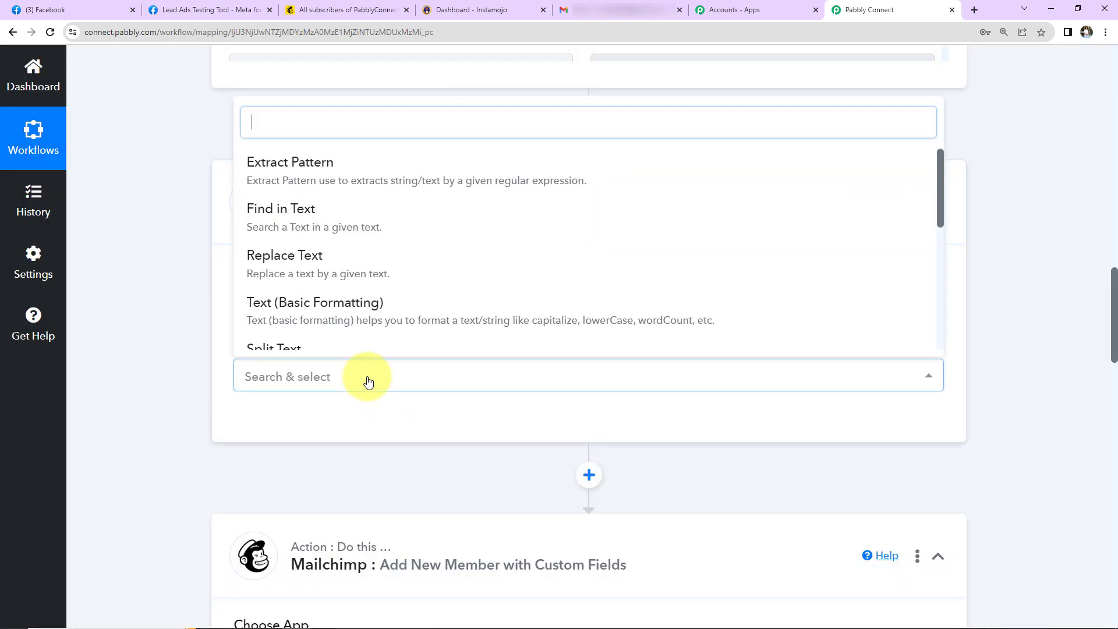
{"action": "scroll", "coordinate": [332, 280], "scroll_direction": "down", "scroll_amount": 2}
{"action": "left_click", "coordinate": [320, 225]}
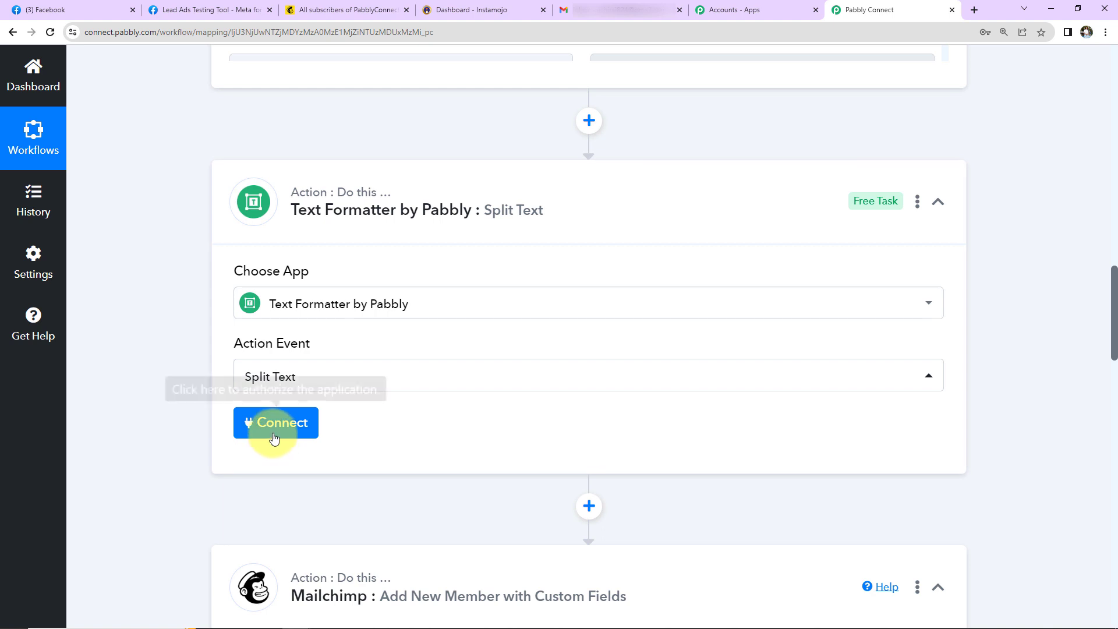
{"action": "left_click", "coordinate": [275, 434]}
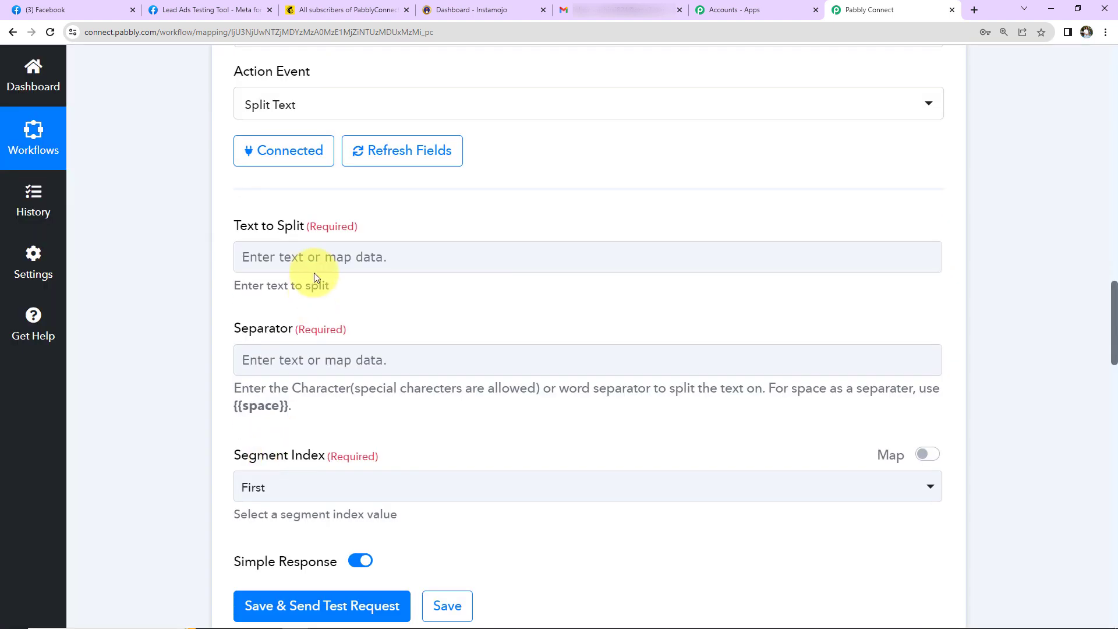
{"action": "left_click", "coordinate": [315, 259]}
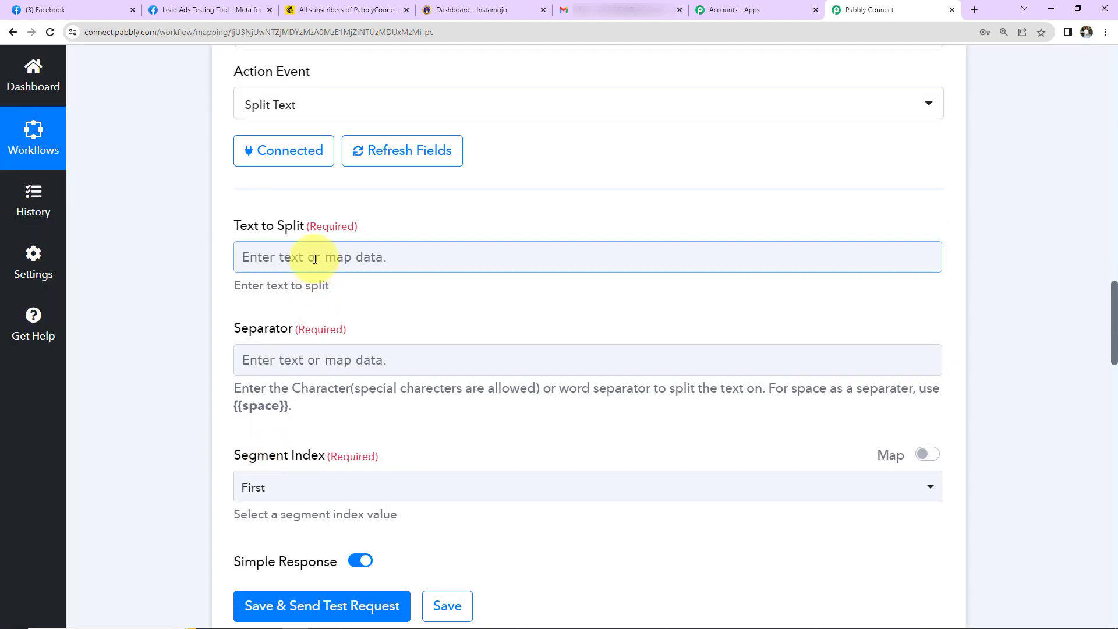
Step: Split the lead's Res4 Full Name using the {{space}} placeholder as separator
{"action": "left_click", "coordinate": [326, 393]}
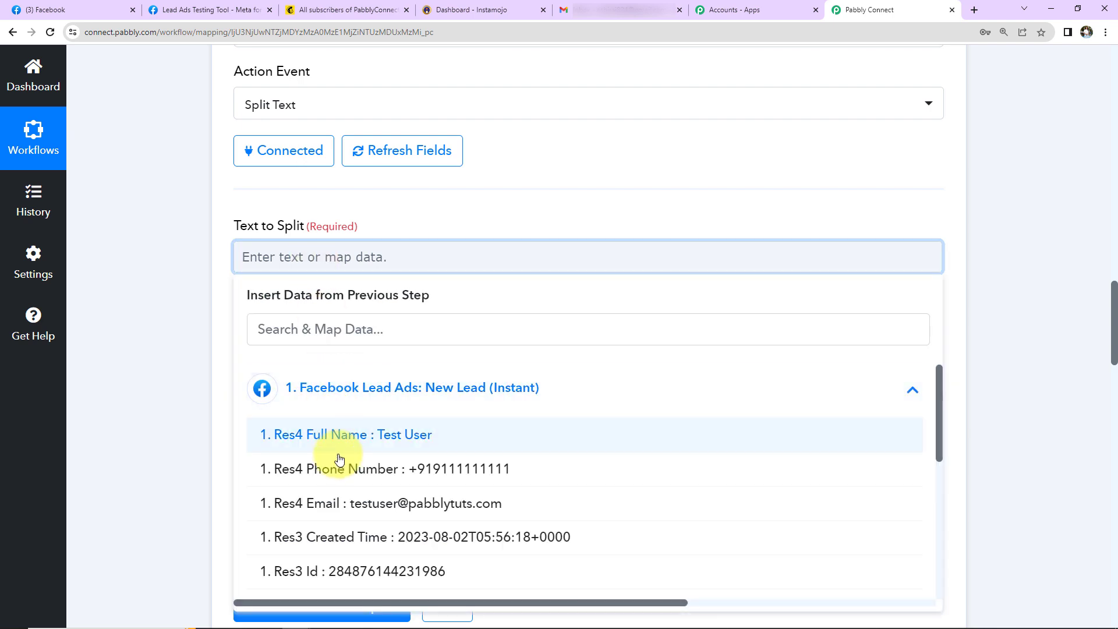
{"action": "left_click", "coordinate": [326, 436]}
{"action": "left_click", "coordinate": [182, 282]}
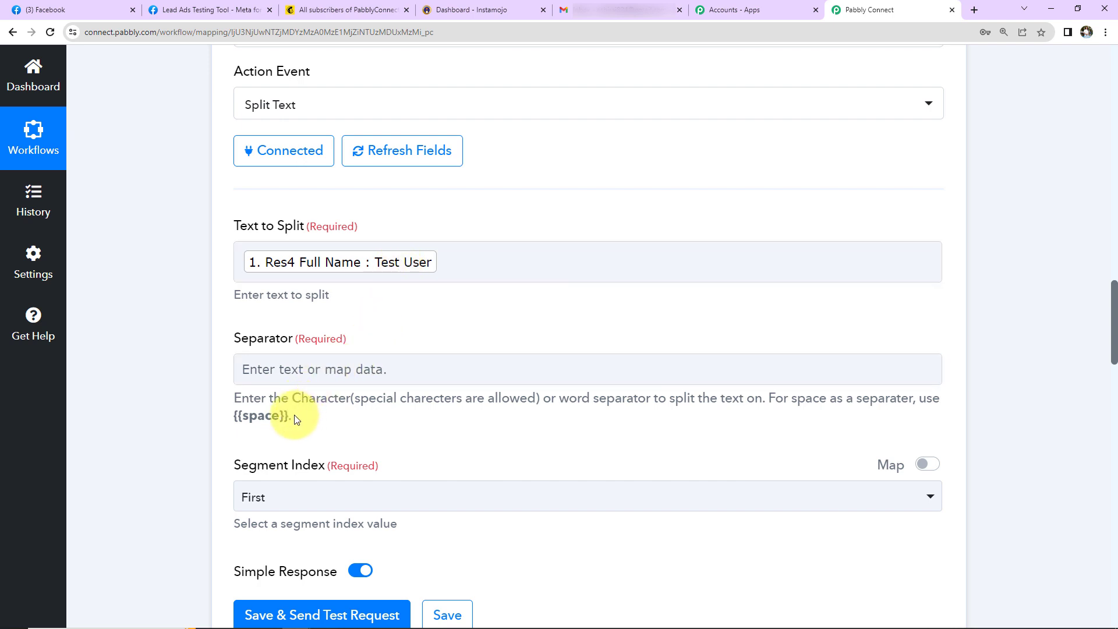
{"action": "left_click_drag", "start_coordinate": [288, 415], "coordinate": [232, 415]}
{"action": "key", "text": "ctrl+c"}
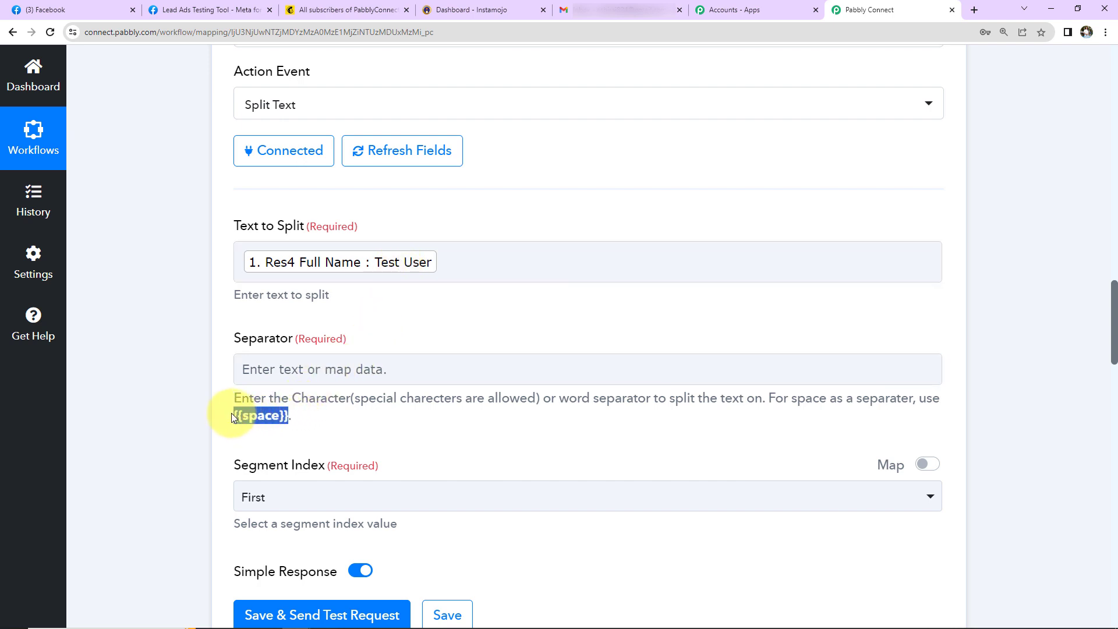
{"action": "right_click", "coordinate": [264, 416]}
{"action": "left_click", "coordinate": [267, 419]}
{"action": "left_click", "coordinate": [269, 369]}
{"action": "key", "text": "ctrl+v"}
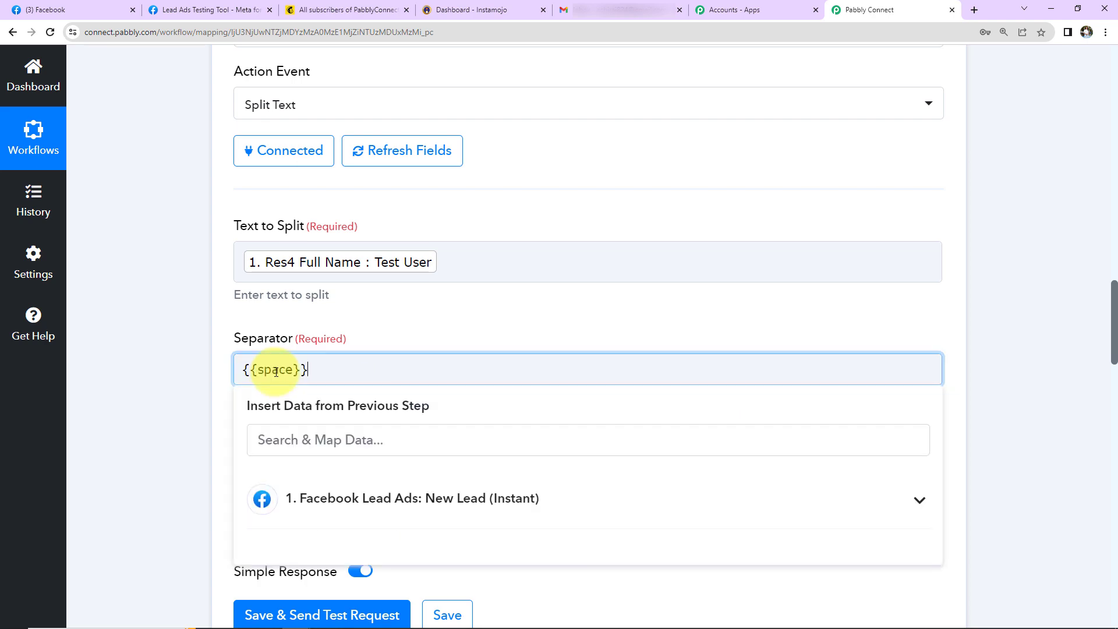
{"action": "left_click", "coordinate": [171, 352]}
Step: Set Segment Index to All and test the split, returning Test and User
{"action": "scroll", "coordinate": [175, 349], "scroll_direction": "down", "scroll_amount": 2}
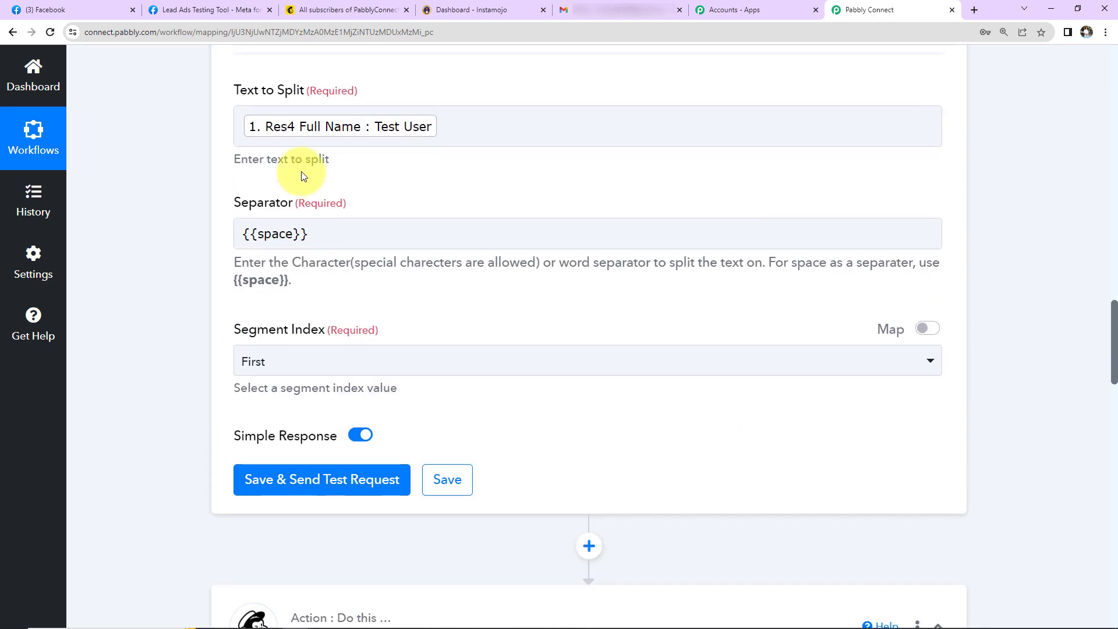
{"action": "left_click", "coordinate": [299, 361]}
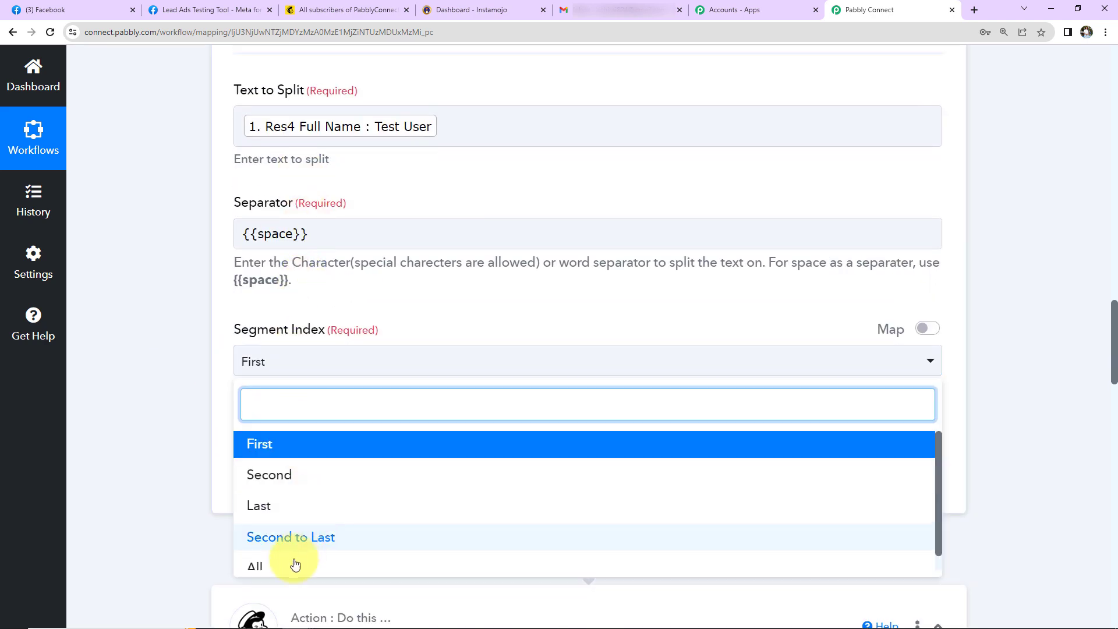
{"action": "left_click", "coordinate": [266, 570]}
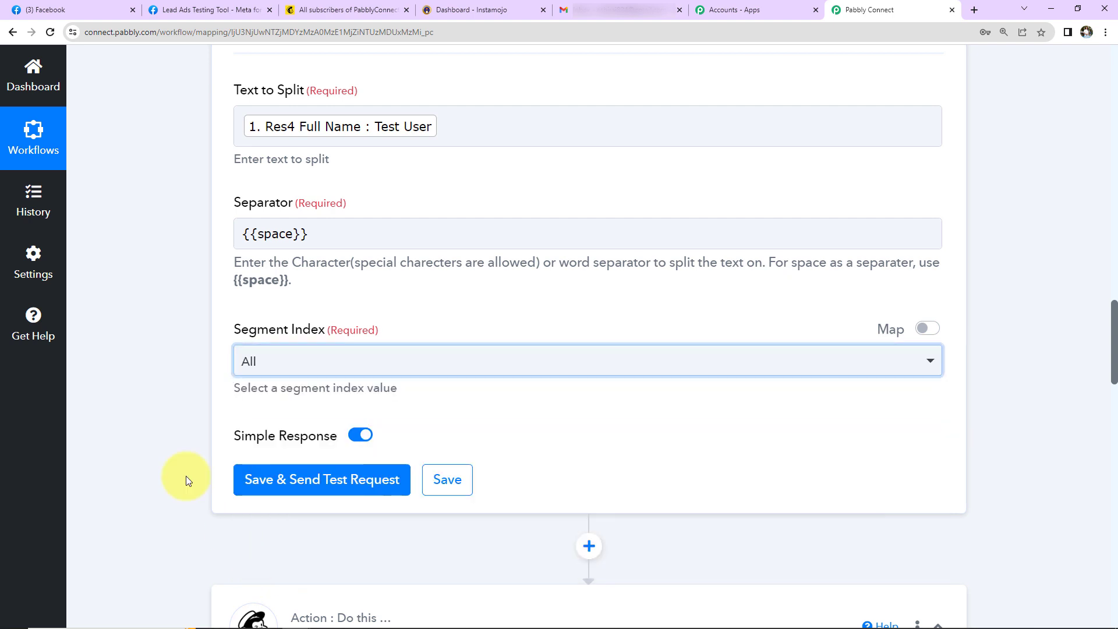
{"action": "left_click", "coordinate": [286, 483]}
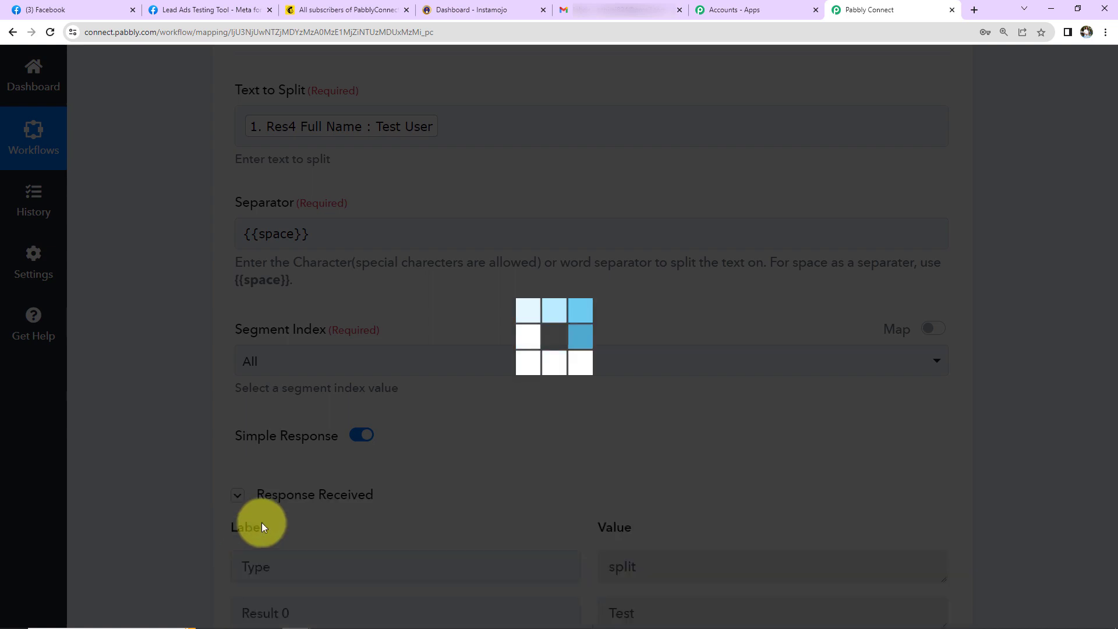
{"action": "scroll", "coordinate": [1004, 428], "scroll_direction": "down", "scroll_amount": 5}
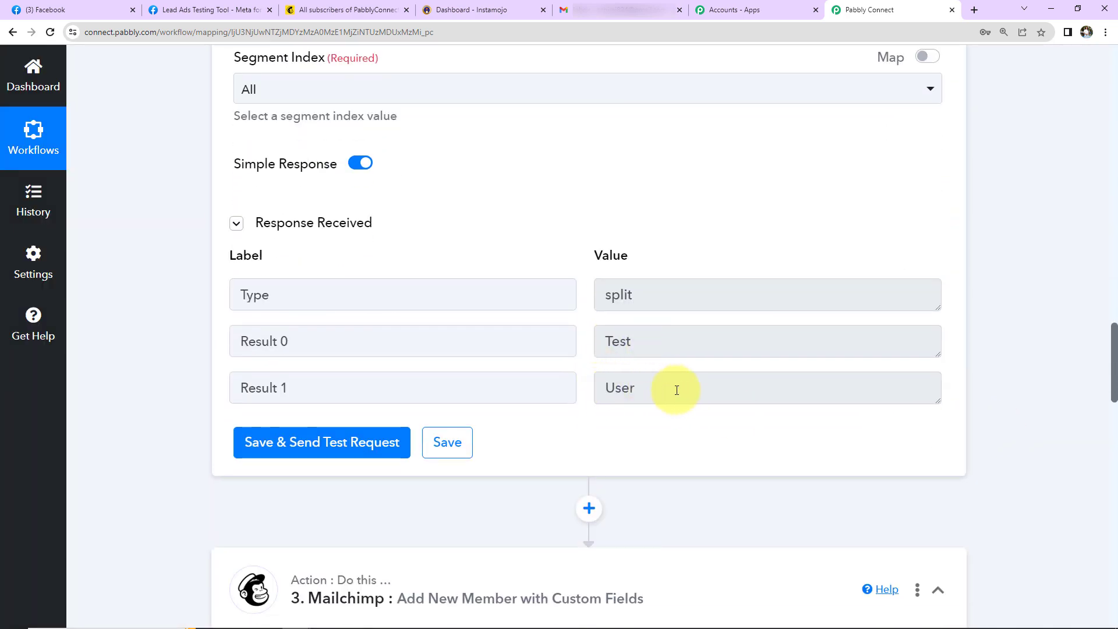
Step: Re-save the Mailchimp account connection on the Mailchimp step
{"action": "scroll", "coordinate": [149, 448], "scroll_direction": "down", "scroll_amount": 9}
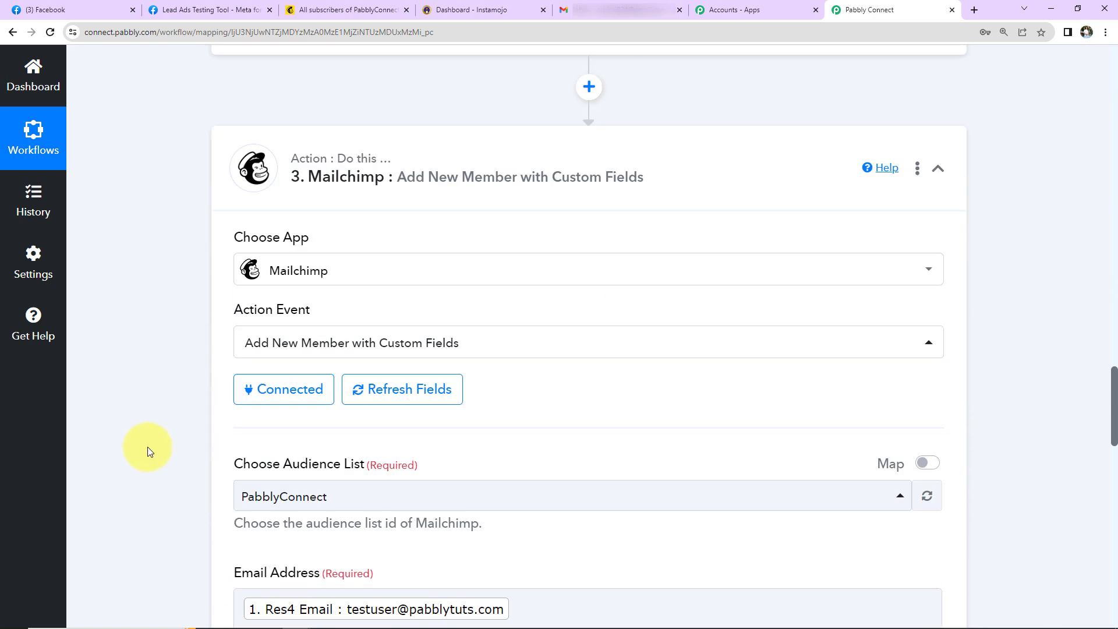
{"action": "left_click", "coordinate": [280, 274]}
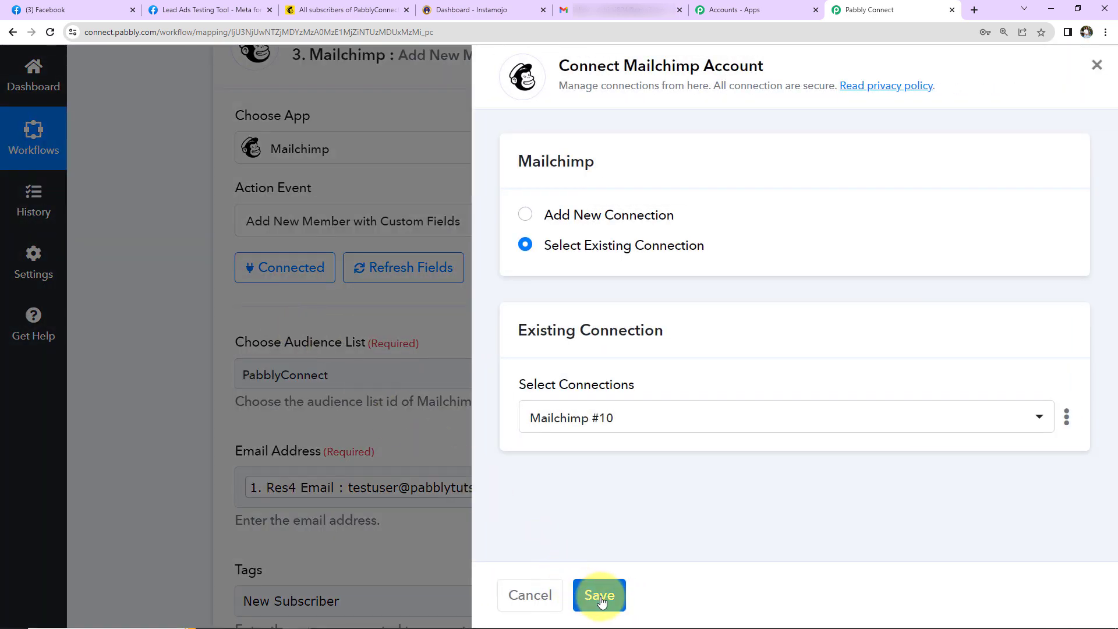
{"action": "left_click", "coordinate": [602, 600]}
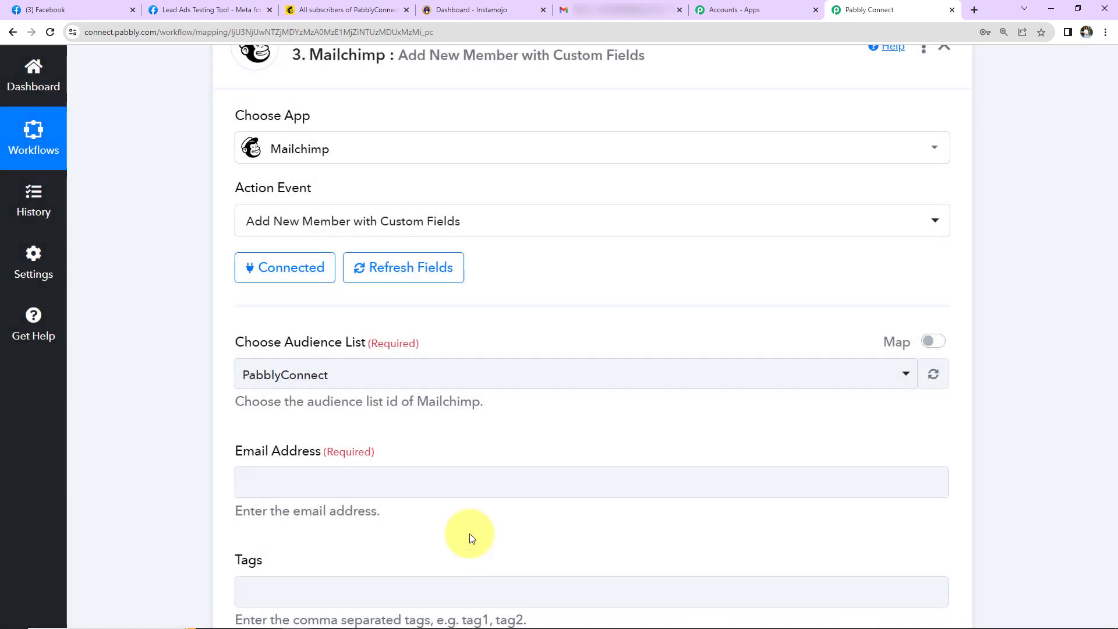
Step: Map split Result 0 (Test) to First Name and Result 1 (User) to Last Name
{"action": "scroll", "coordinate": [465, 471], "scroll_direction": "down", "scroll_amount": 5}
{"action": "scroll", "coordinate": [466, 471], "scroll_direction": "down", "scroll_amount": 7}
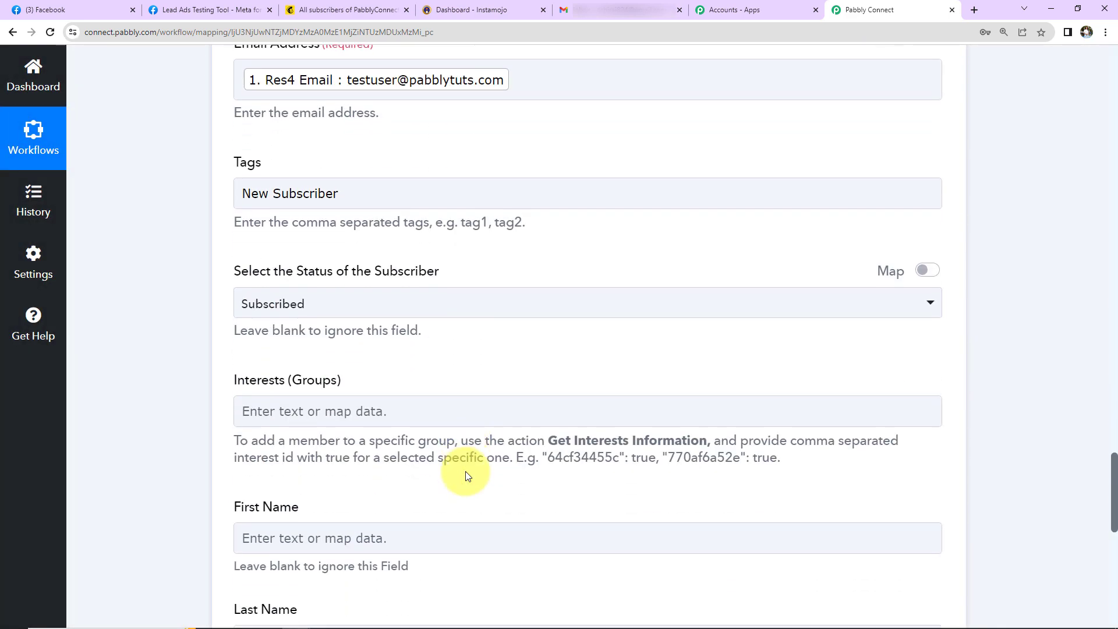
{"action": "scroll", "coordinate": [418, 281], "scroll_direction": "down", "scroll_amount": 3}
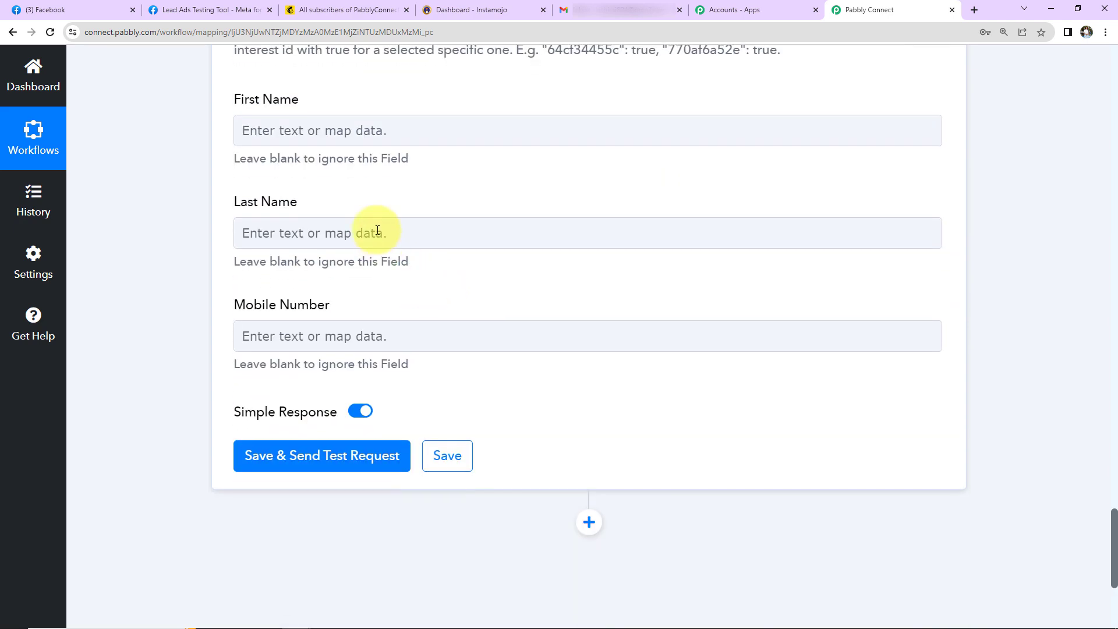
{"action": "left_click", "coordinate": [399, 131]}
{"action": "left_click", "coordinate": [399, 315]}
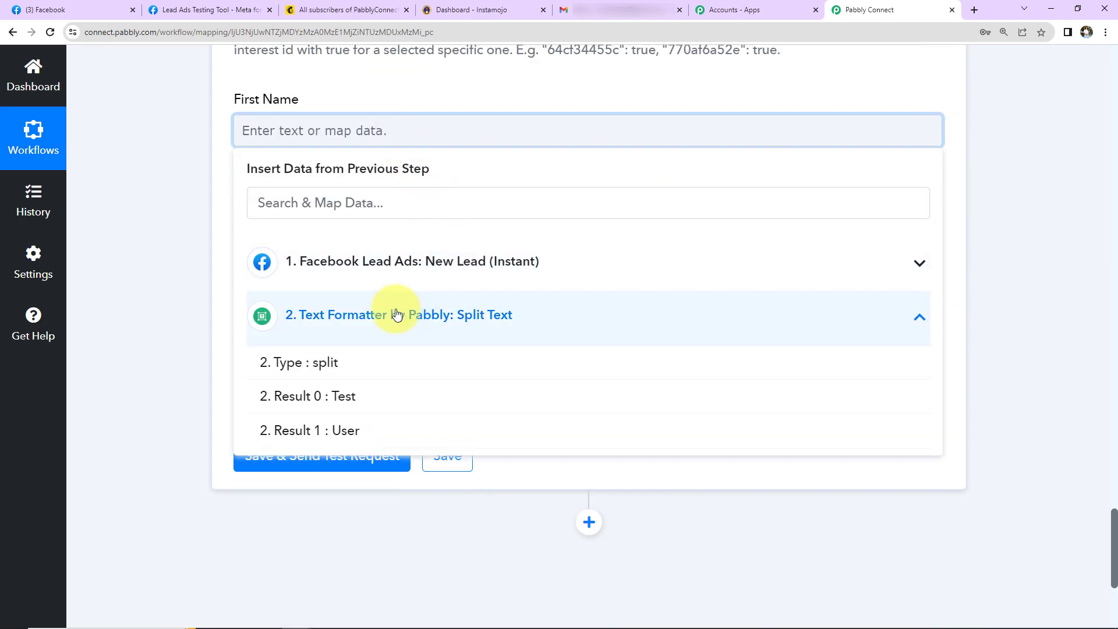
{"action": "left_click", "coordinate": [344, 411]}
{"action": "left_click", "coordinate": [219, 305]}
{"action": "left_click", "coordinate": [290, 244]}
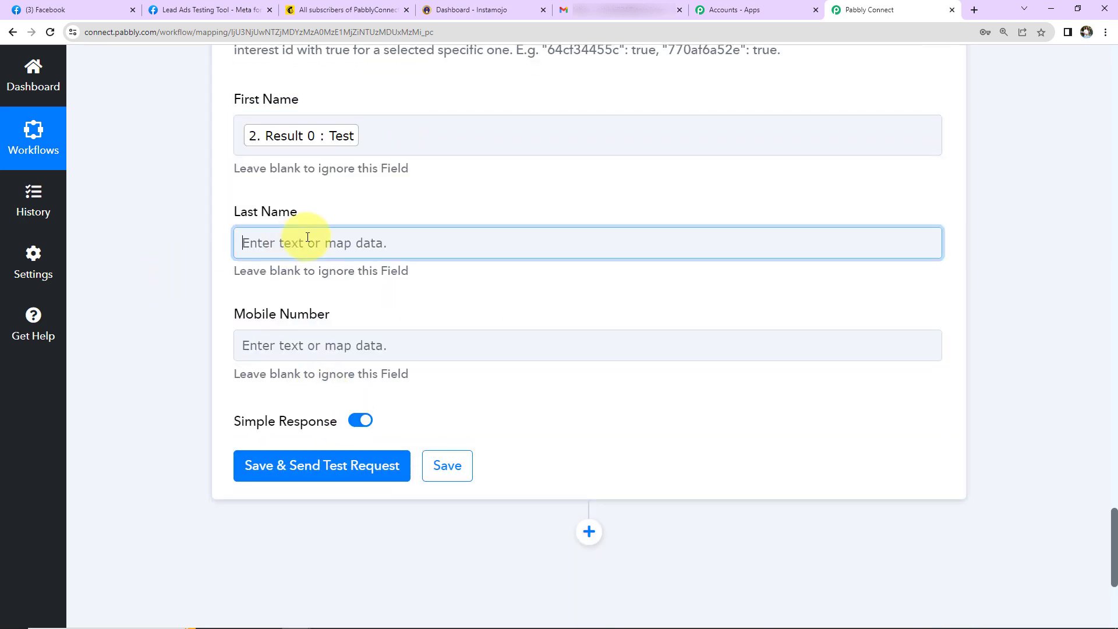
{"action": "left_click", "coordinate": [325, 427]}
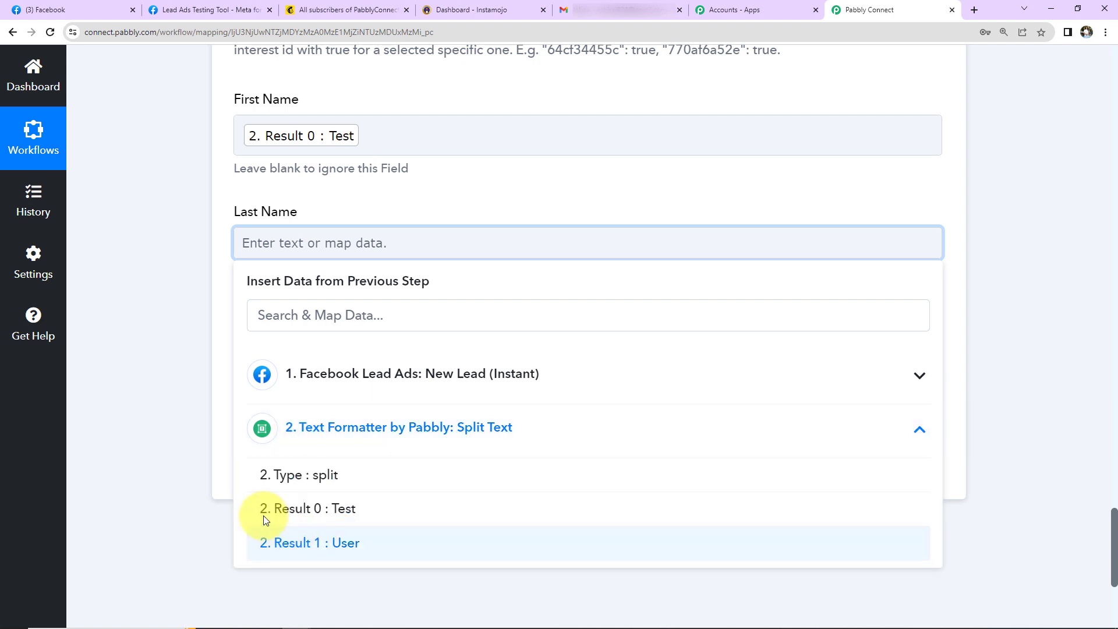
{"action": "left_click", "coordinate": [274, 538]}
{"action": "left_click", "coordinate": [179, 419]}
Step: Map the lead's Res4 Phone Number to Mobile Number and send a test request
{"action": "scroll", "coordinate": [179, 419], "scroll_direction": "down", "scroll_amount": 3}
{"action": "left_click", "coordinate": [339, 233]}
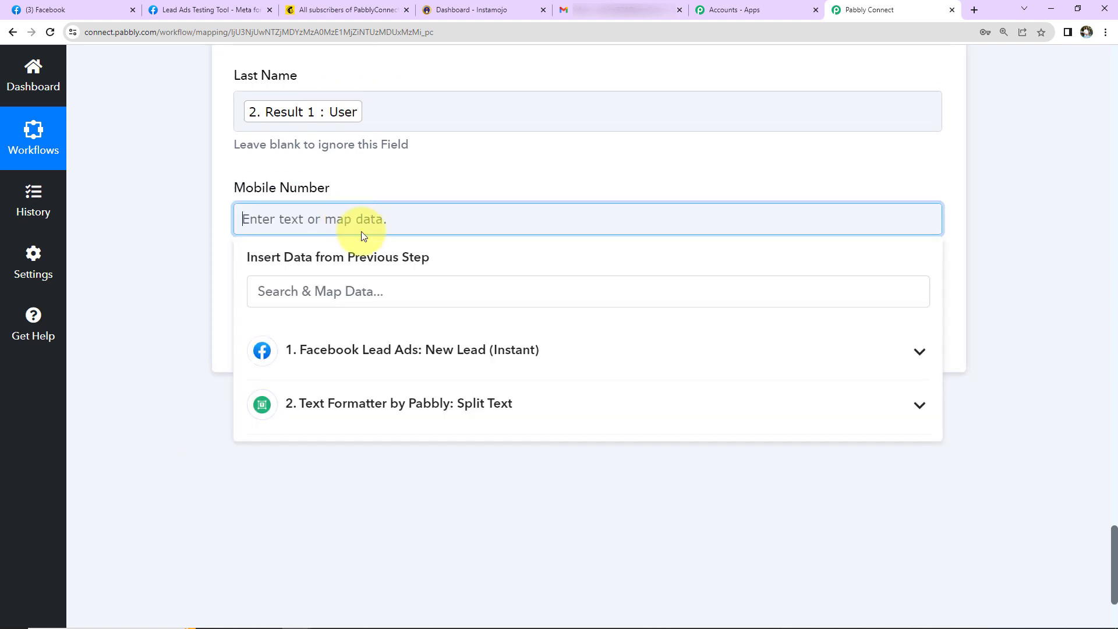
{"action": "left_click", "coordinate": [364, 373]}
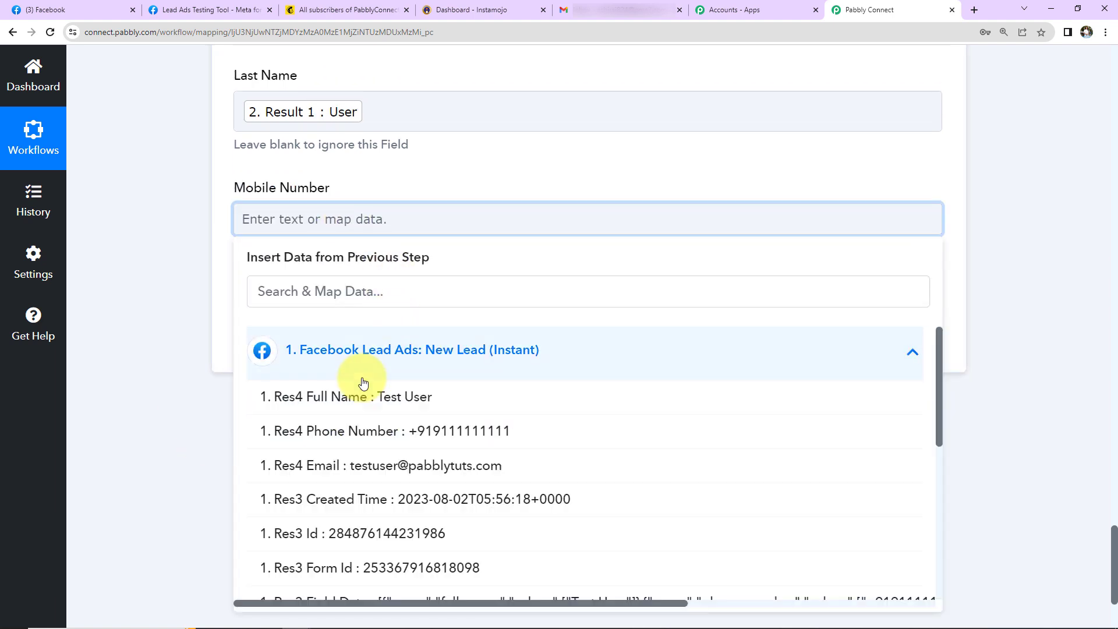
{"action": "left_click", "coordinate": [349, 438]}
{"action": "left_click", "coordinate": [169, 331]}
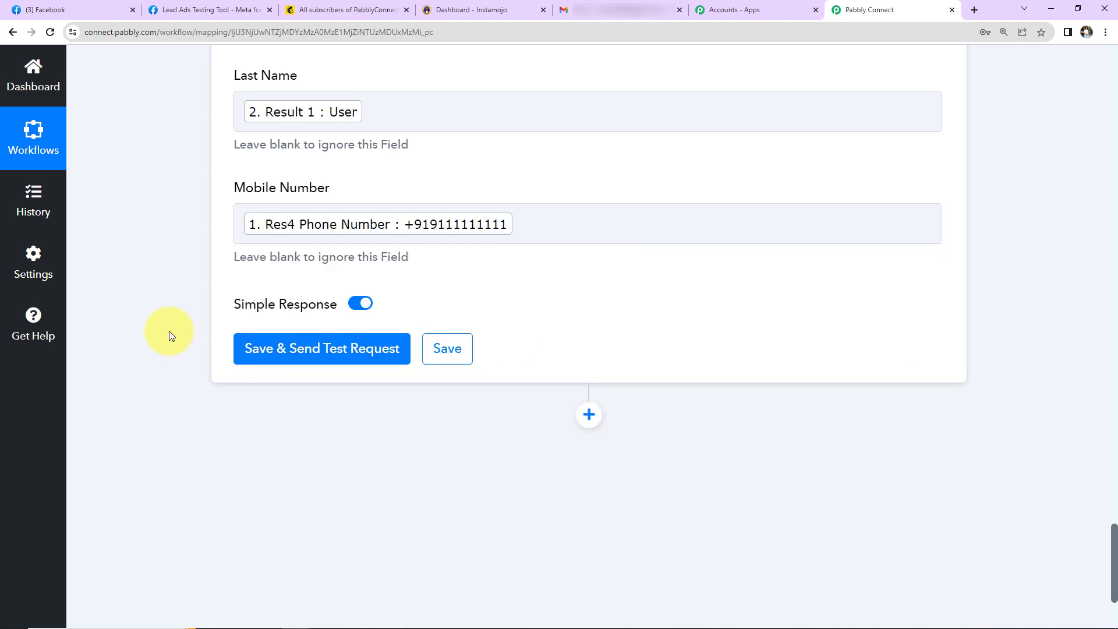
{"action": "left_click", "coordinate": [270, 348]}
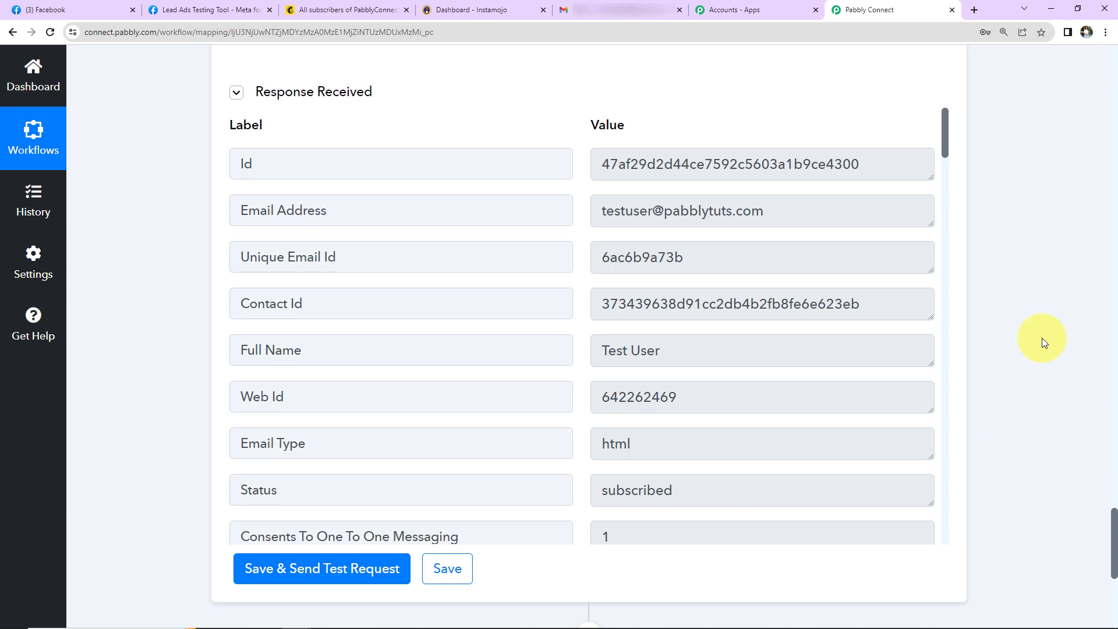
{"action": "left_click", "coordinate": [326, 9]}
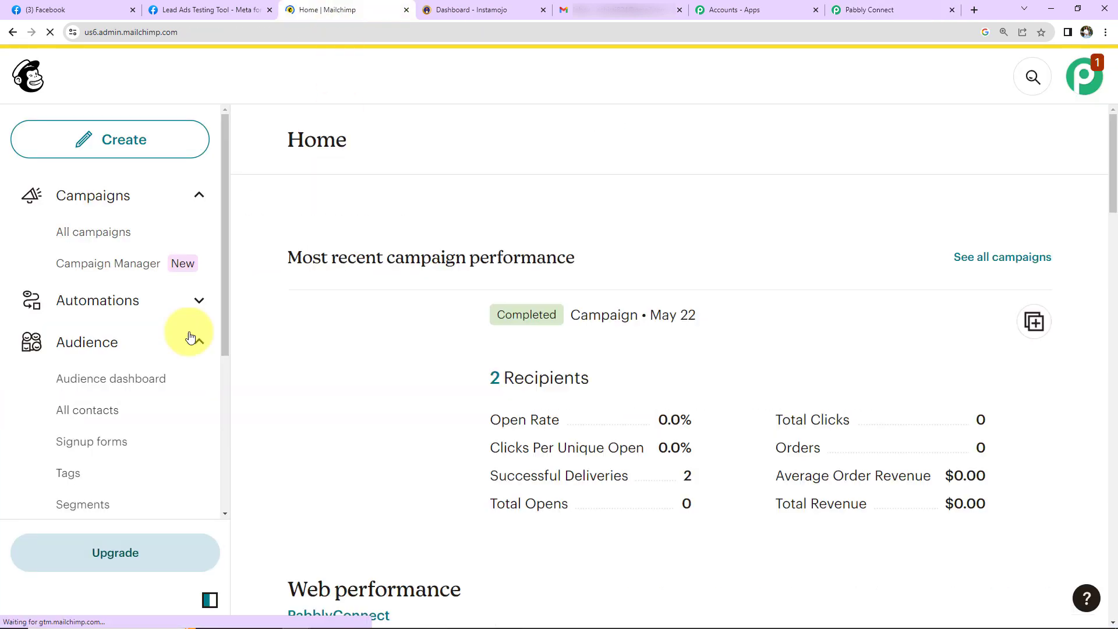
{"action": "left_click", "coordinate": [94, 414]}
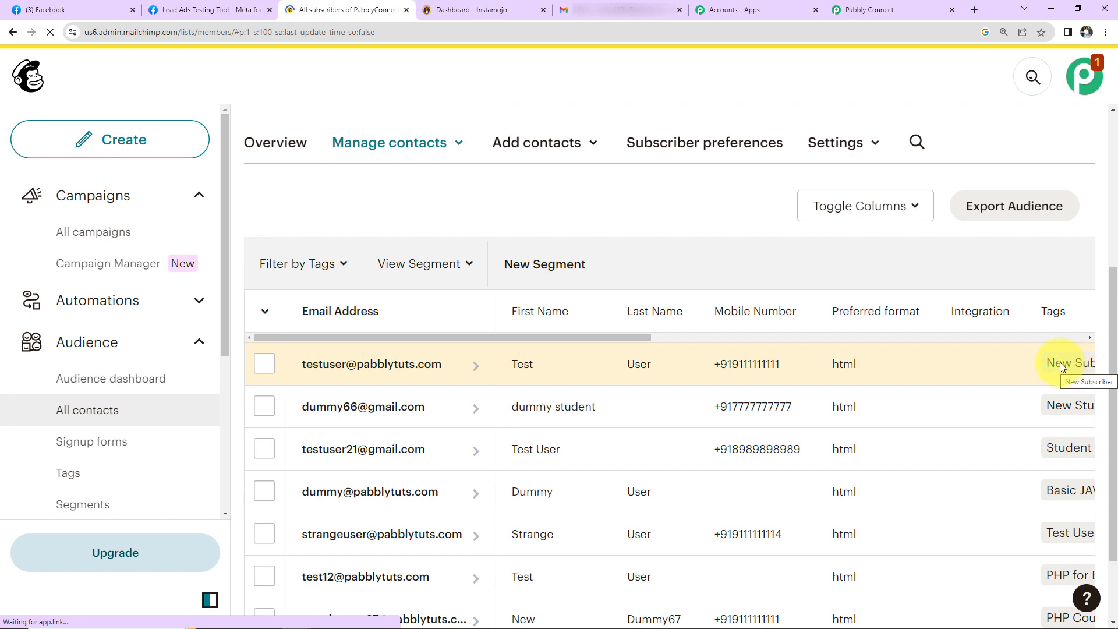
{"action": "left_click", "coordinate": [882, 9]}
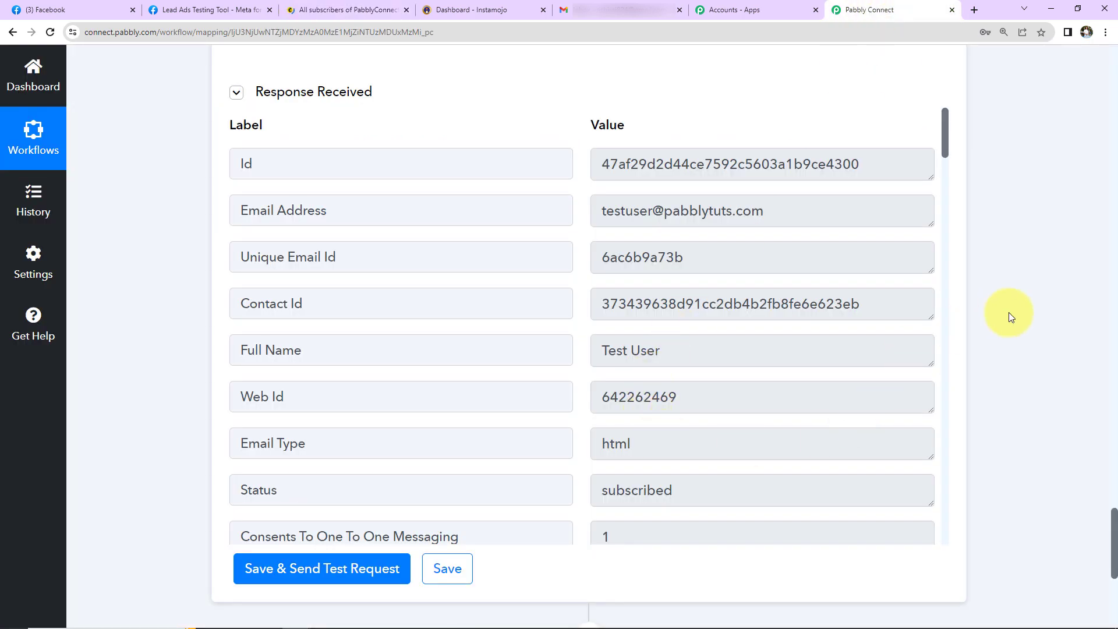
{"action": "scroll", "coordinate": [1010, 316], "scroll_direction": "down", "scroll_amount": 7}
{"action": "scroll", "coordinate": [990, 326], "scroll_direction": "up", "scroll_amount": 5}
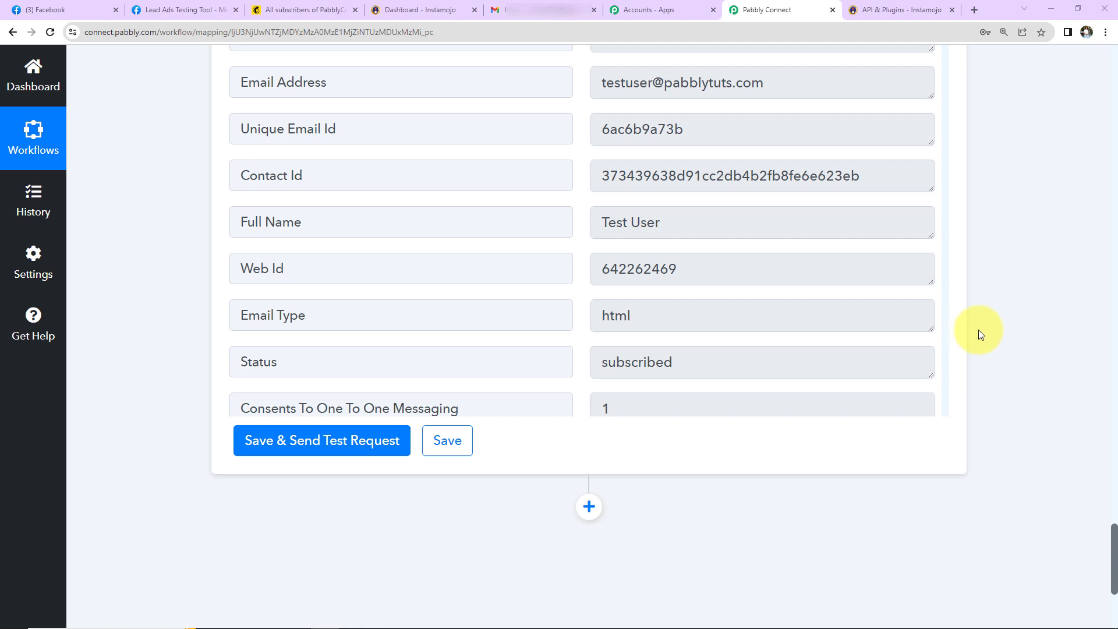
{"action": "left_click", "coordinate": [432, 9]}
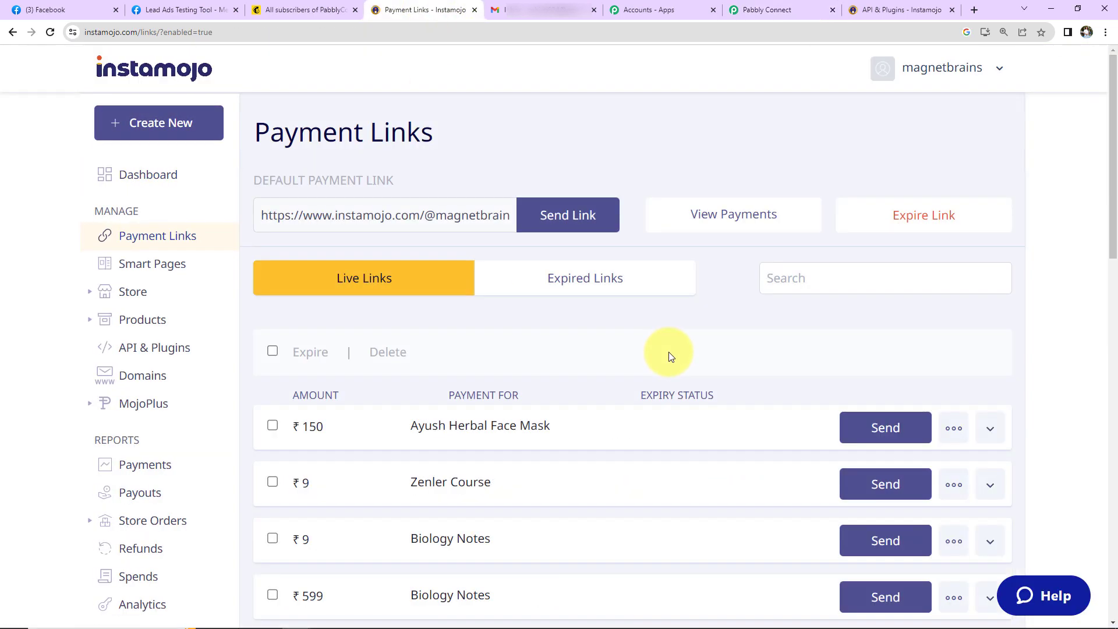
{"action": "scroll", "coordinate": [669, 351], "scroll_direction": "down", "scroll_amount": 2}
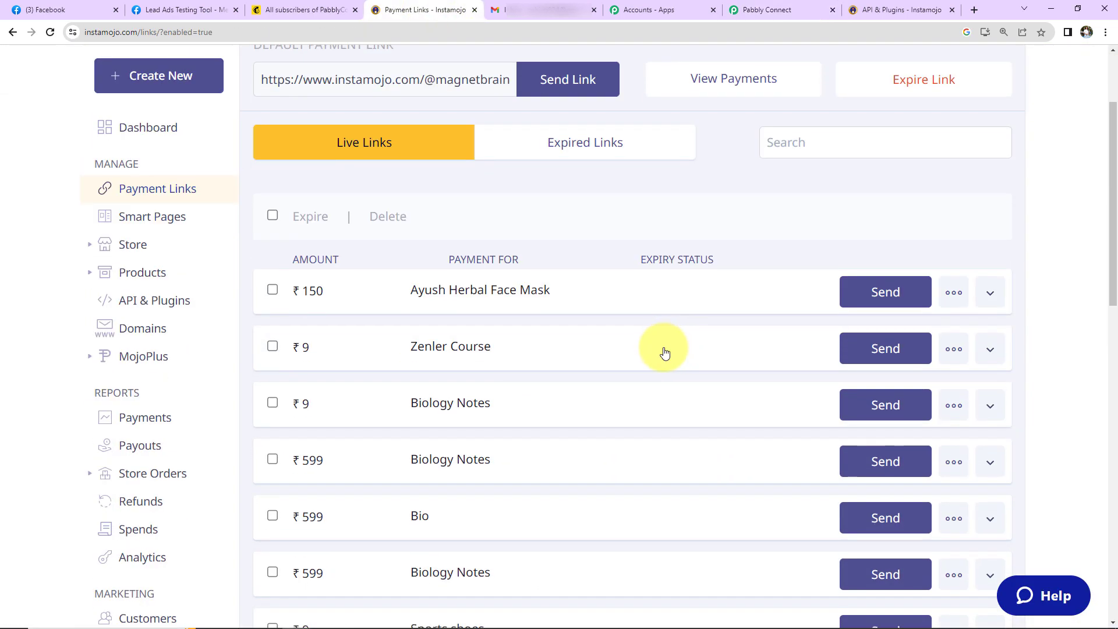
{"action": "left_click", "coordinate": [536, 300]}
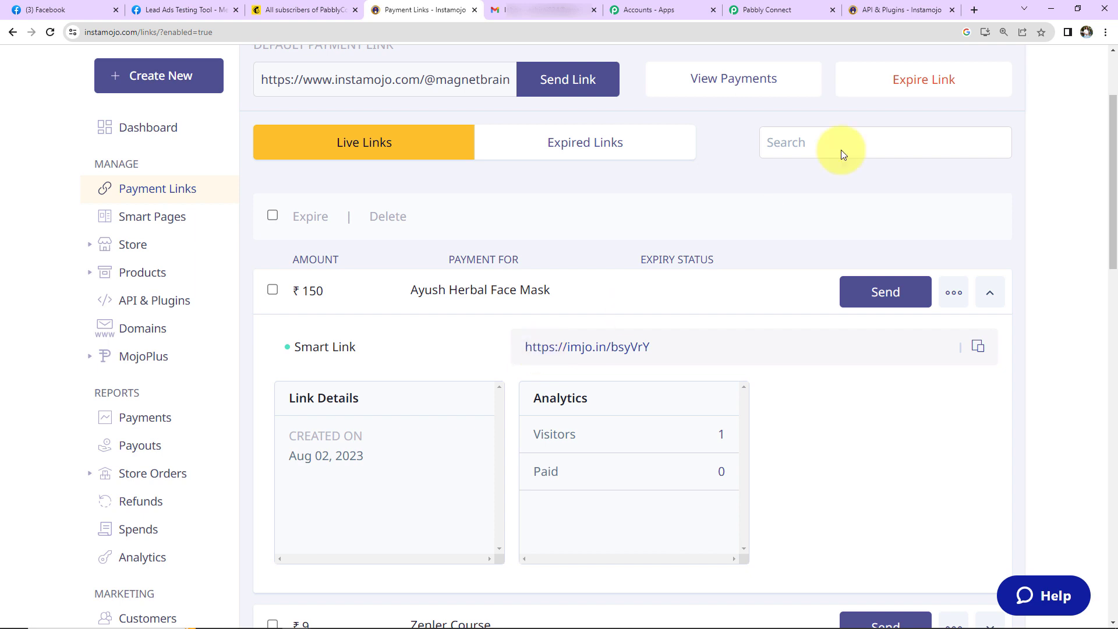
{"action": "left_click", "coordinate": [778, 10]}
{"action": "scroll", "coordinate": [576, 349], "scroll_direction": "down", "scroll_amount": 3}
{"action": "scroll", "coordinate": [574, 421], "scroll_direction": "down", "scroll_amount": 1}
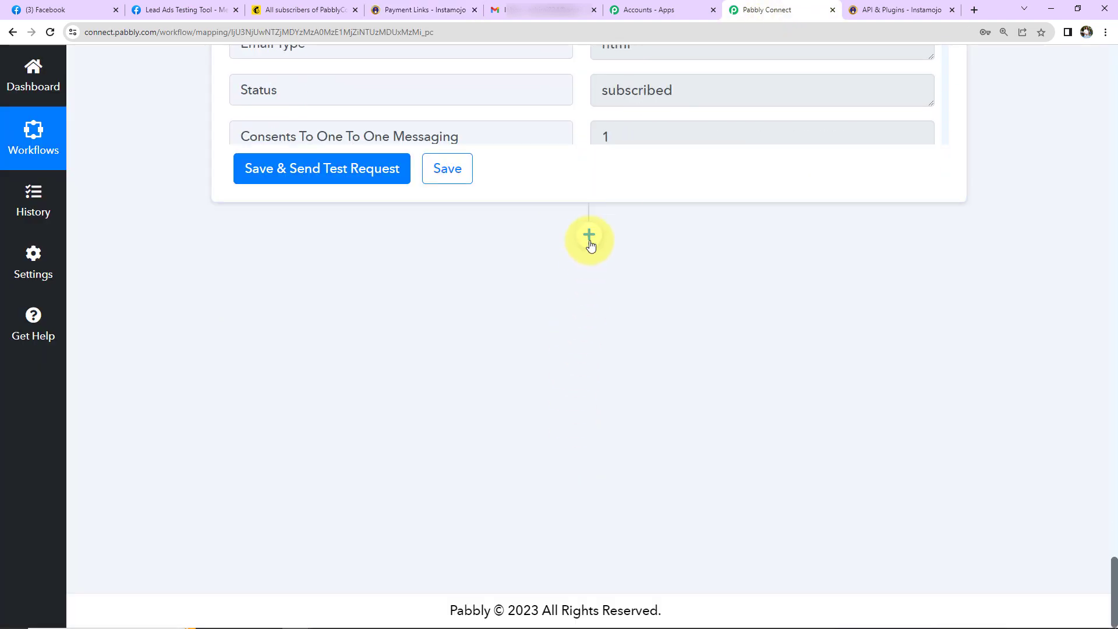
Step: Add an Instamojo Create Payment Link step after Mailchimp and start connecting it
{"action": "left_click", "coordinate": [592, 234]}
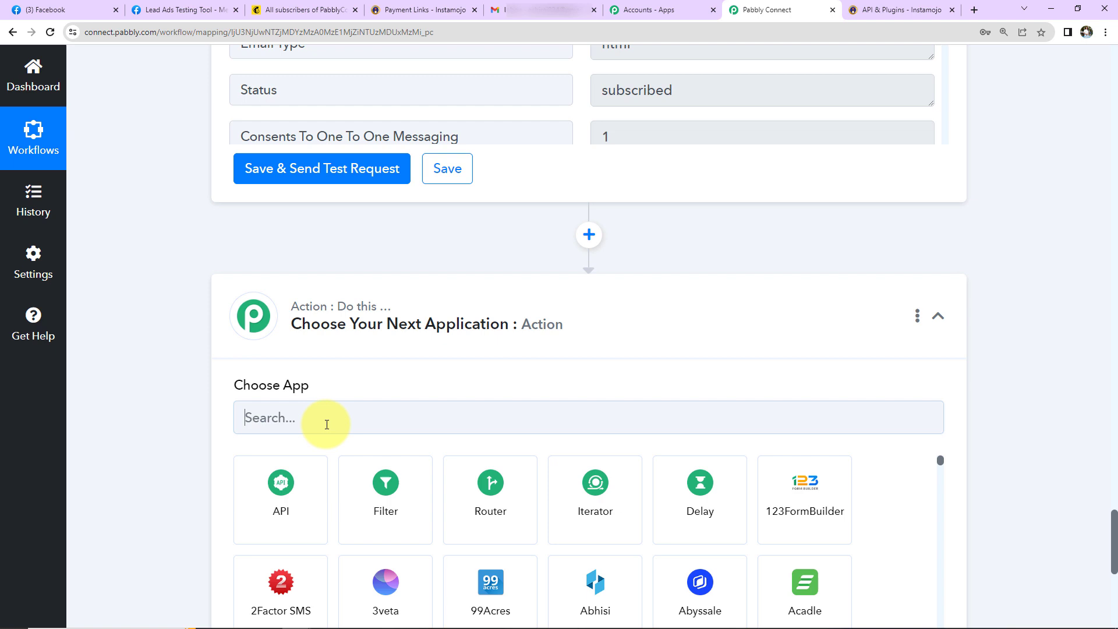
{"action": "left_click", "coordinate": [338, 417]}
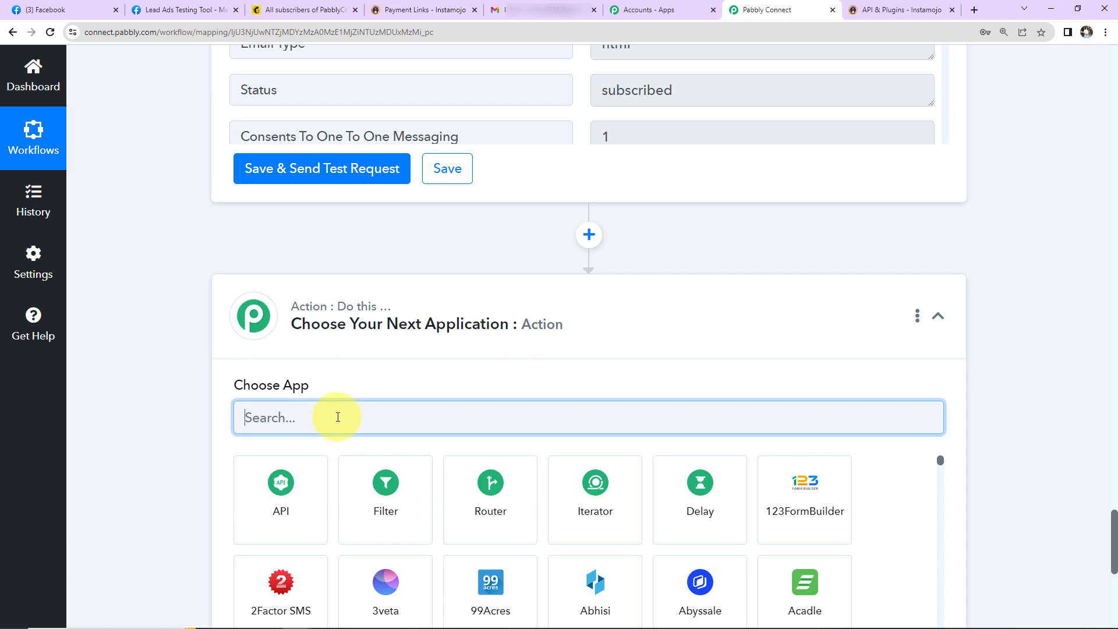
{"action": "type", "text": "inst"}
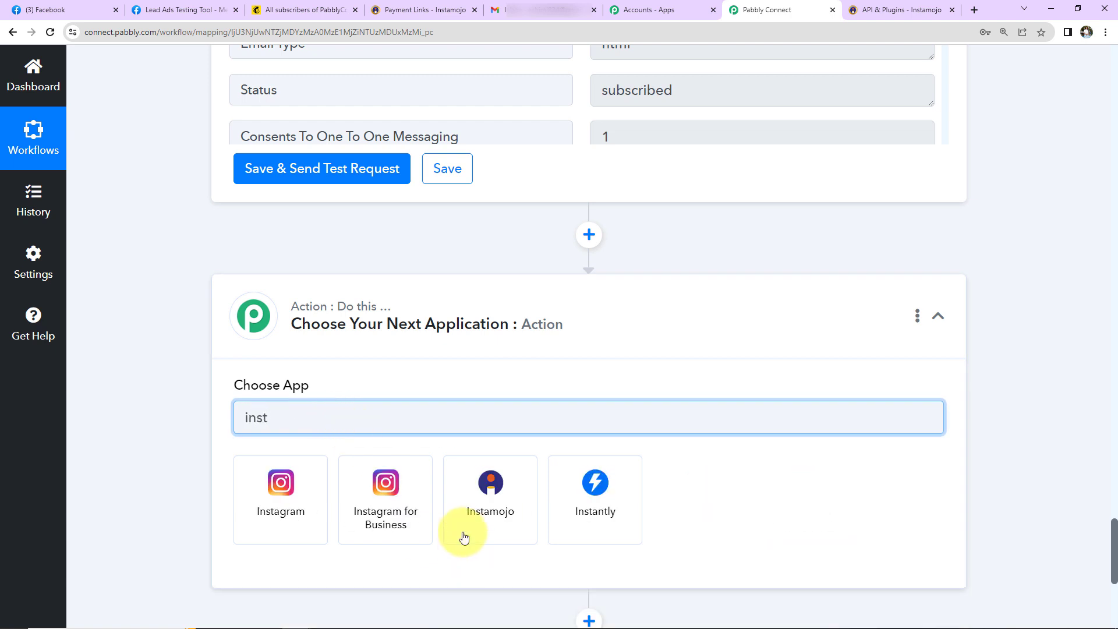
{"action": "left_click", "coordinate": [463, 516]}
{"action": "left_click", "coordinate": [338, 496]}
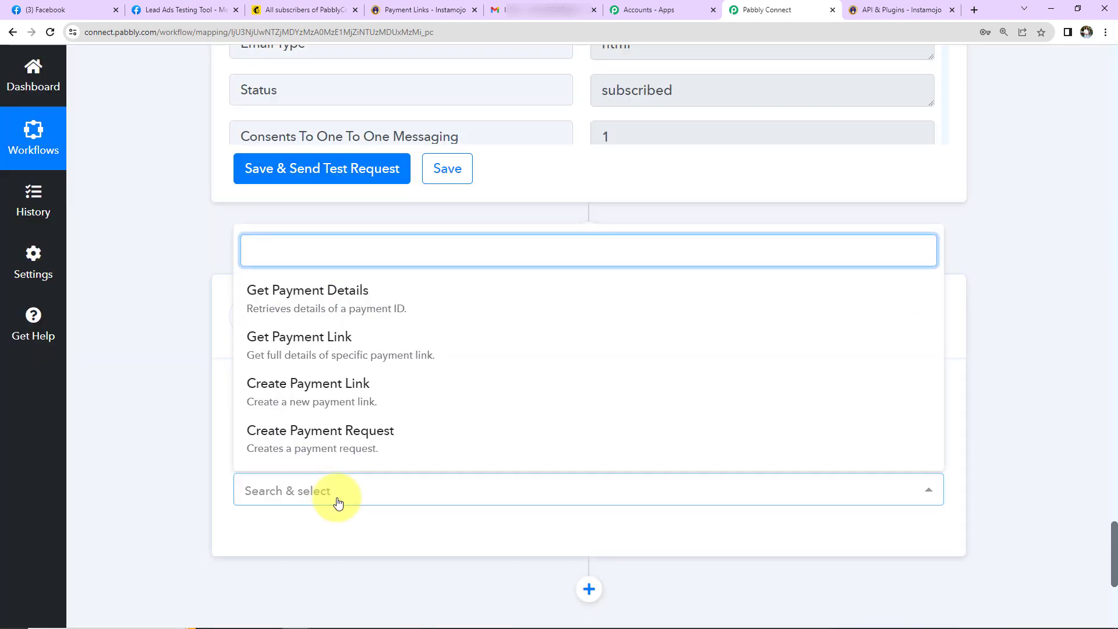
{"action": "left_click", "coordinate": [296, 386]}
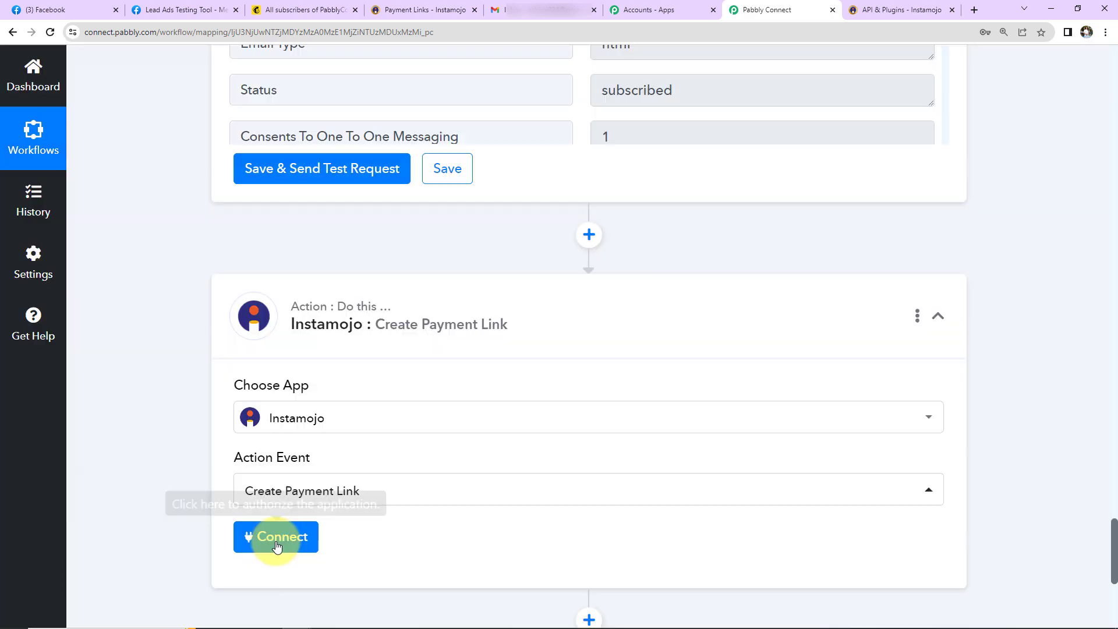
{"action": "left_click", "coordinate": [277, 536]}
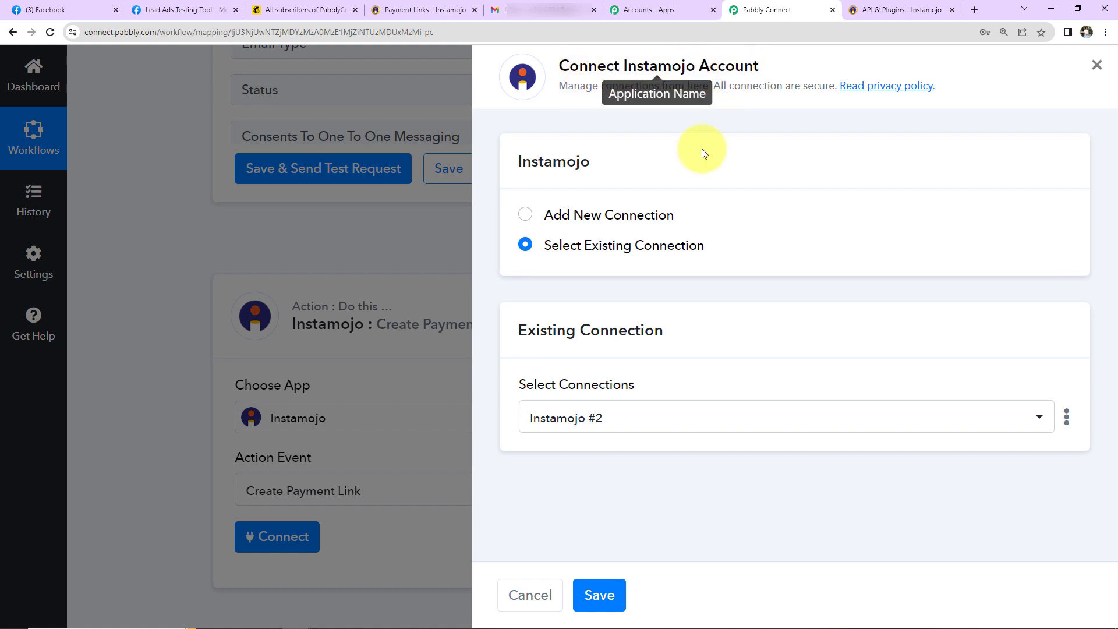
Step: Add a new Instamojo connection and paste the Private API Key from API & Plugins
{"action": "left_click", "coordinate": [524, 215]}
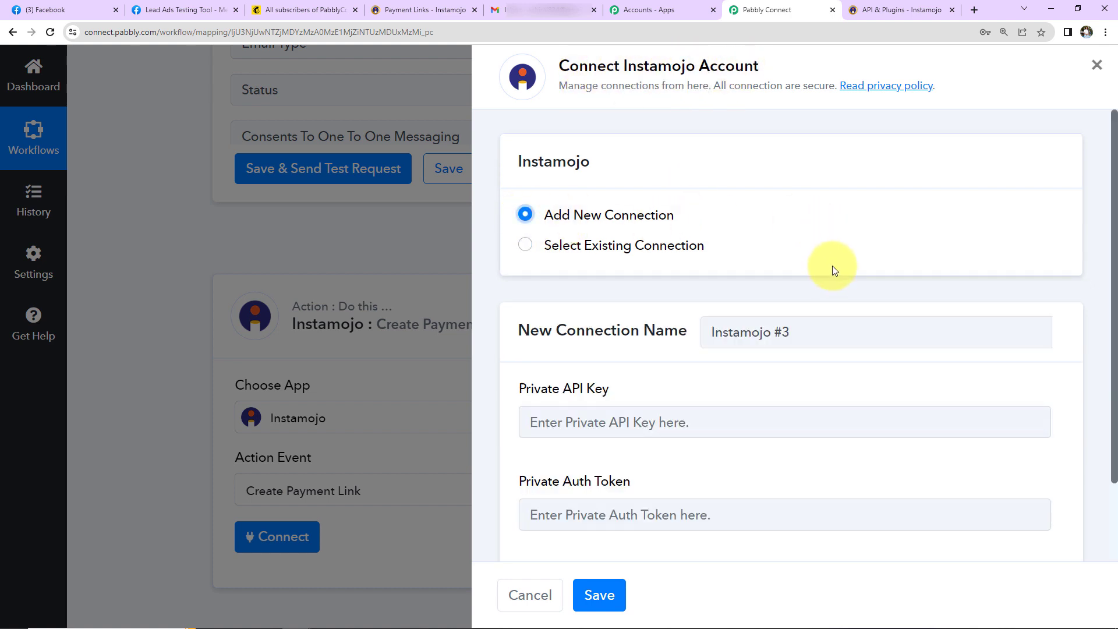
{"action": "scroll", "coordinate": [768, 333], "scroll_direction": "down", "scroll_amount": 2}
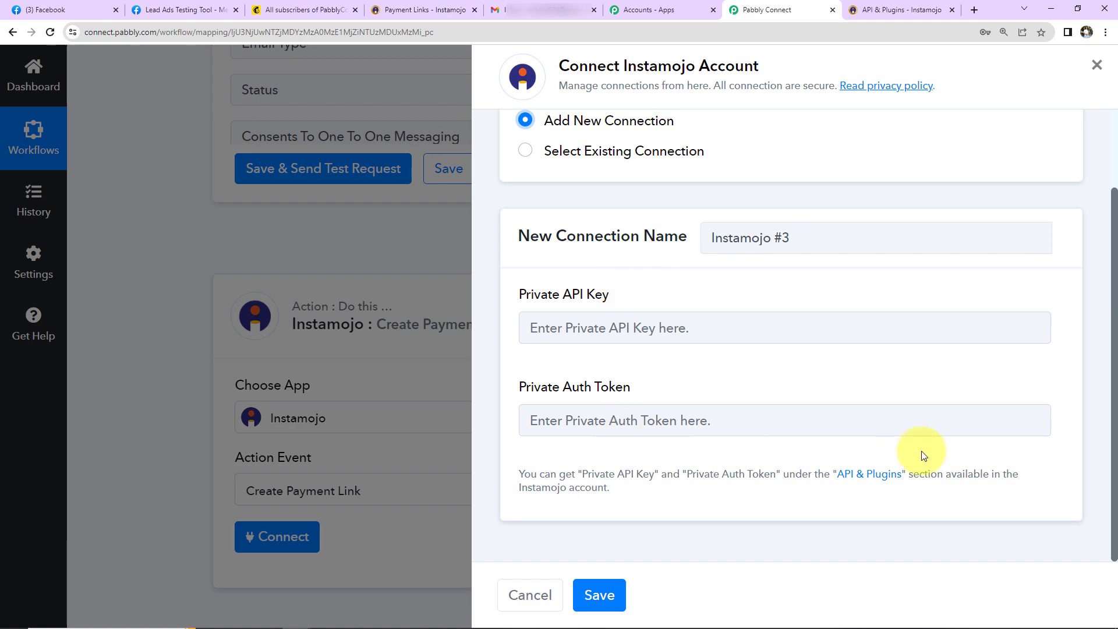
{"action": "left_click", "coordinate": [869, 474]}
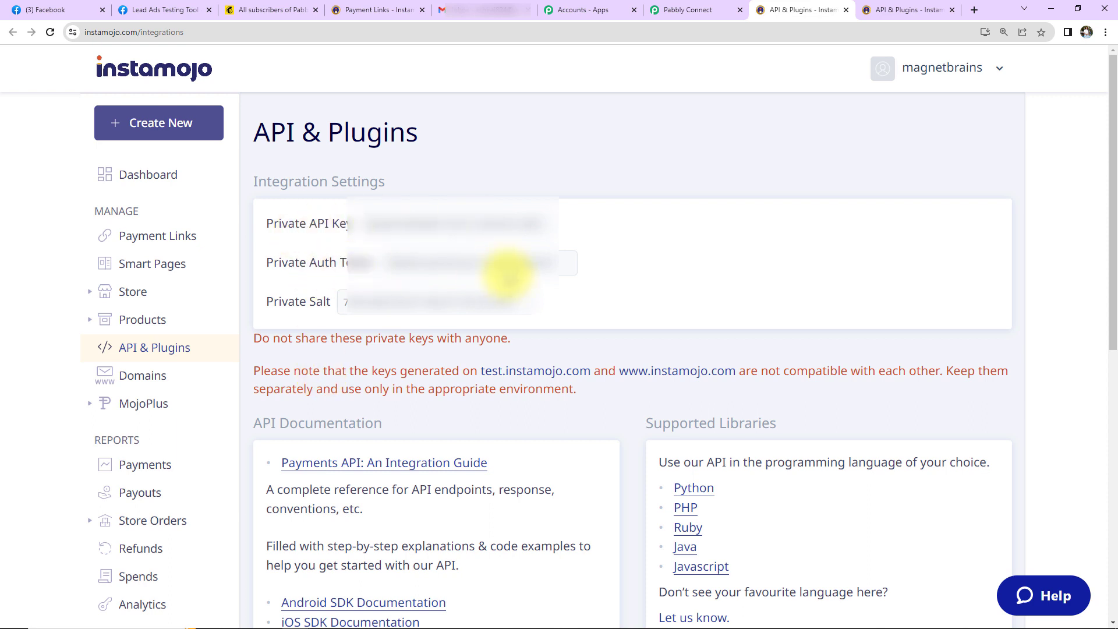
{"action": "left_click_drag", "start_coordinate": [548, 224], "coordinate": [289, 257]}
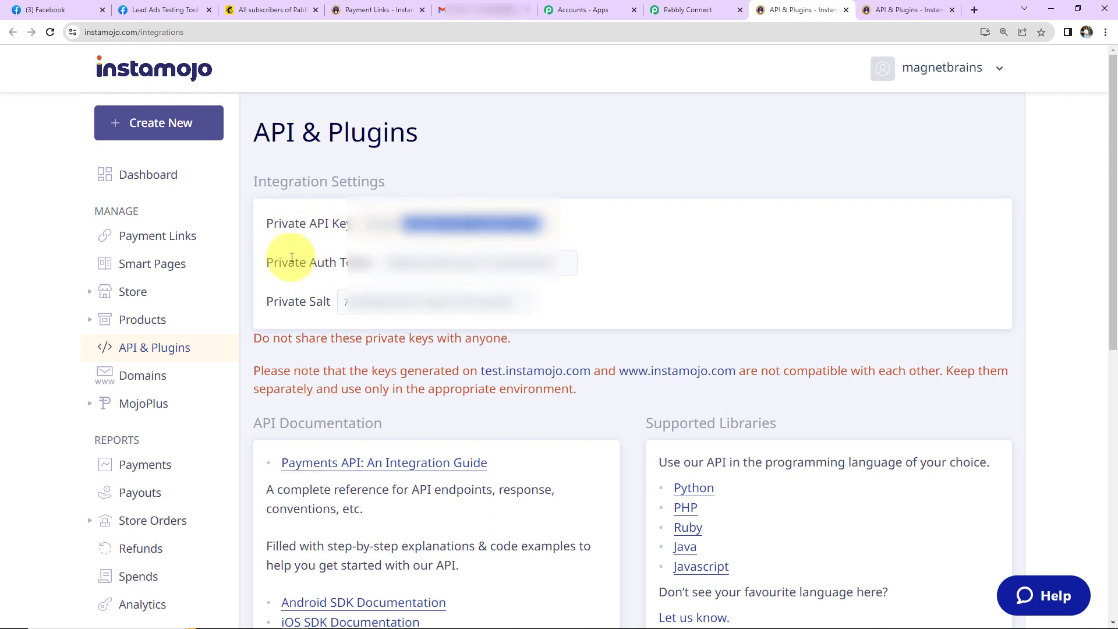
{"action": "right_click", "coordinate": [418, 223]}
{"action": "left_click", "coordinate": [438, 233]}
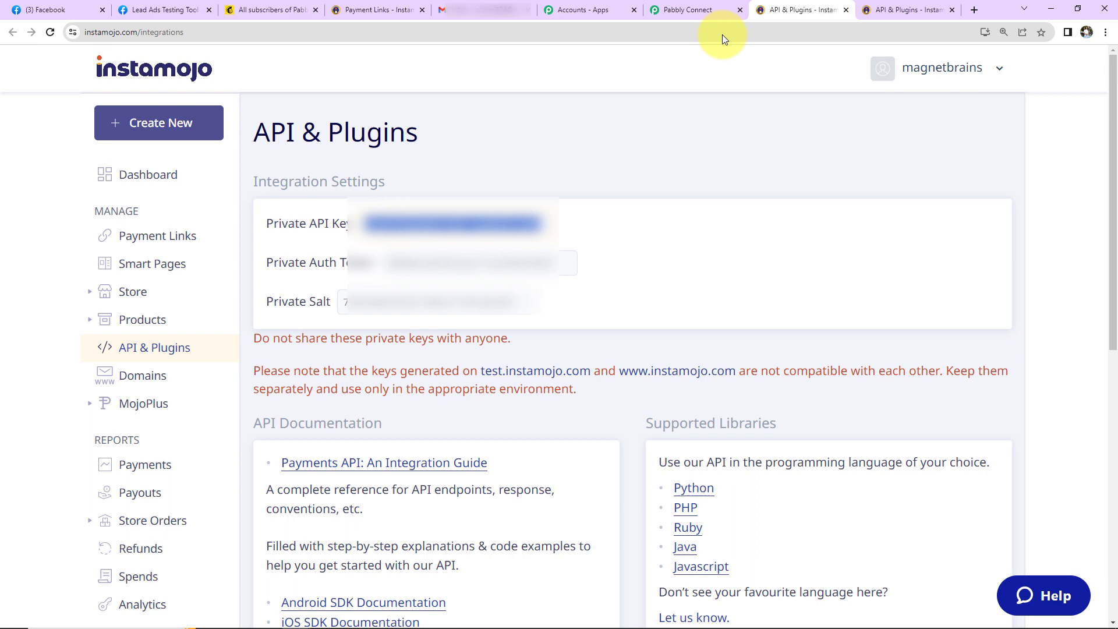
{"action": "left_click", "coordinate": [669, 11]}
{"action": "left_click", "coordinate": [618, 324]}
{"action": "key", "text": "ctrl+v"}
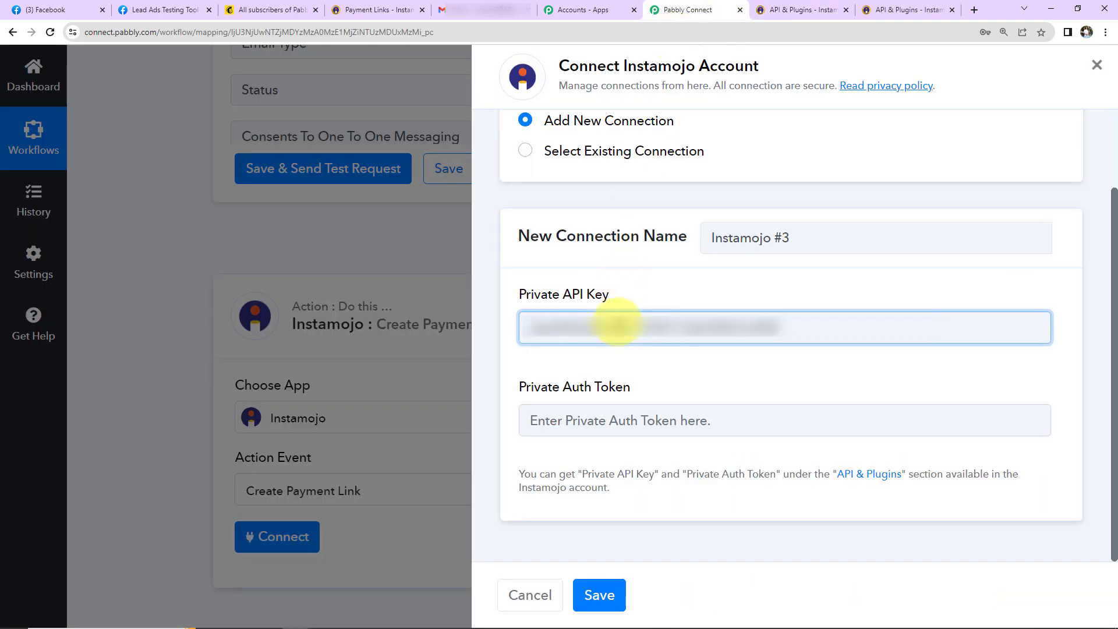
Step: Paste the Private Auth Token from Instamojo and save the Instamojo #3 connection
{"action": "left_click", "coordinate": [804, 10]}
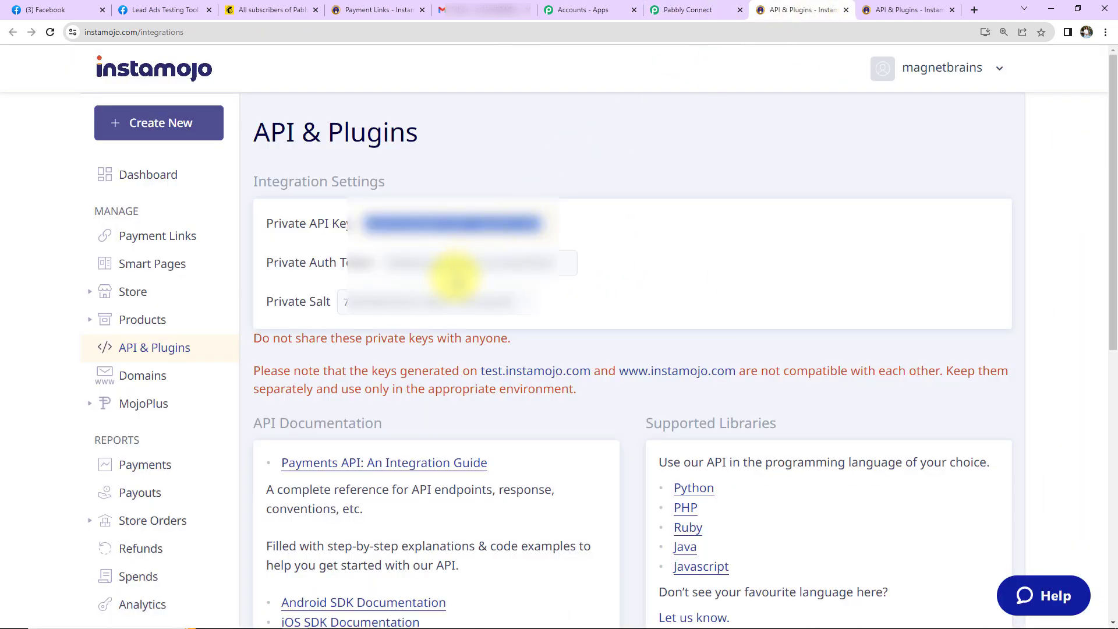
{"action": "left_click_drag", "start_coordinate": [390, 263], "coordinate": [589, 267]}
{"action": "right_click", "coordinate": [545, 263]}
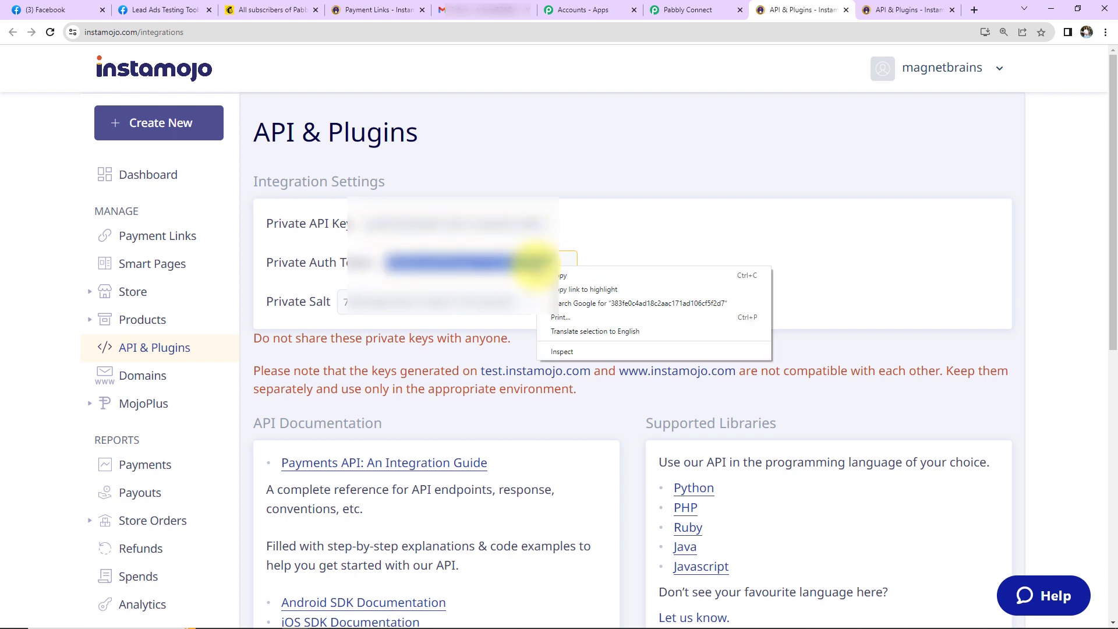
{"action": "left_click", "coordinate": [565, 276]}
{"action": "left_click", "coordinate": [675, 6]}
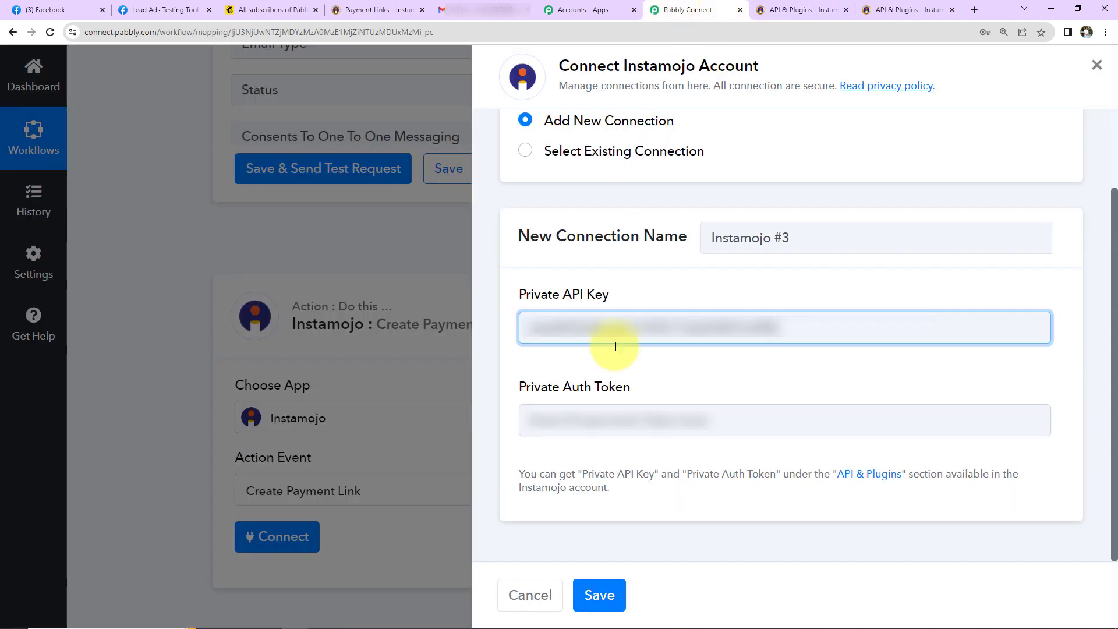
{"action": "left_click", "coordinate": [606, 415]}
{"action": "key", "text": "ctrl+v"}
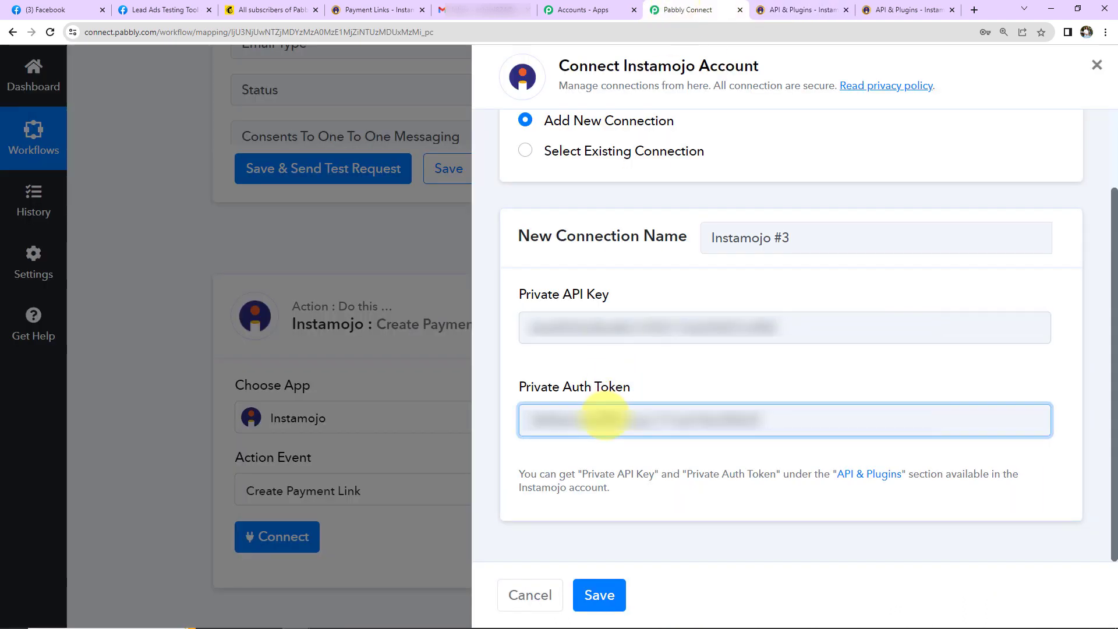
{"action": "left_click", "coordinate": [600, 594]}
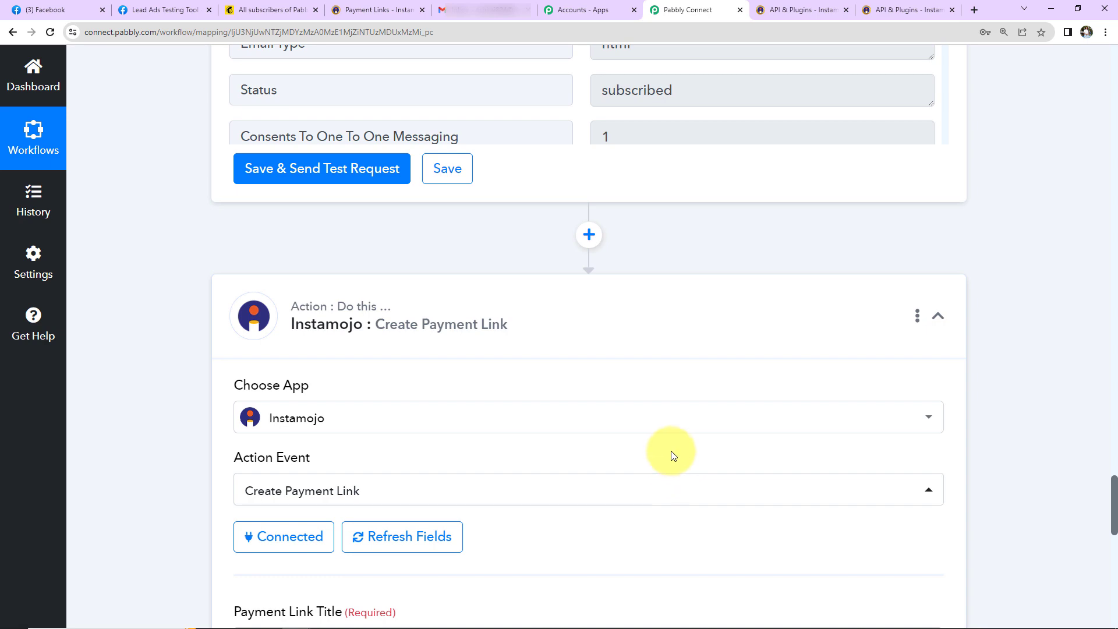
Step: Title the payment link 'Ayush Herbal Face Mask for' followed by the lead's Full Name
{"action": "scroll", "coordinate": [672, 469], "scroll_direction": "down", "scroll_amount": 9}
{"action": "scroll", "coordinate": [672, 453], "scroll_direction": "up", "scroll_amount": 2}
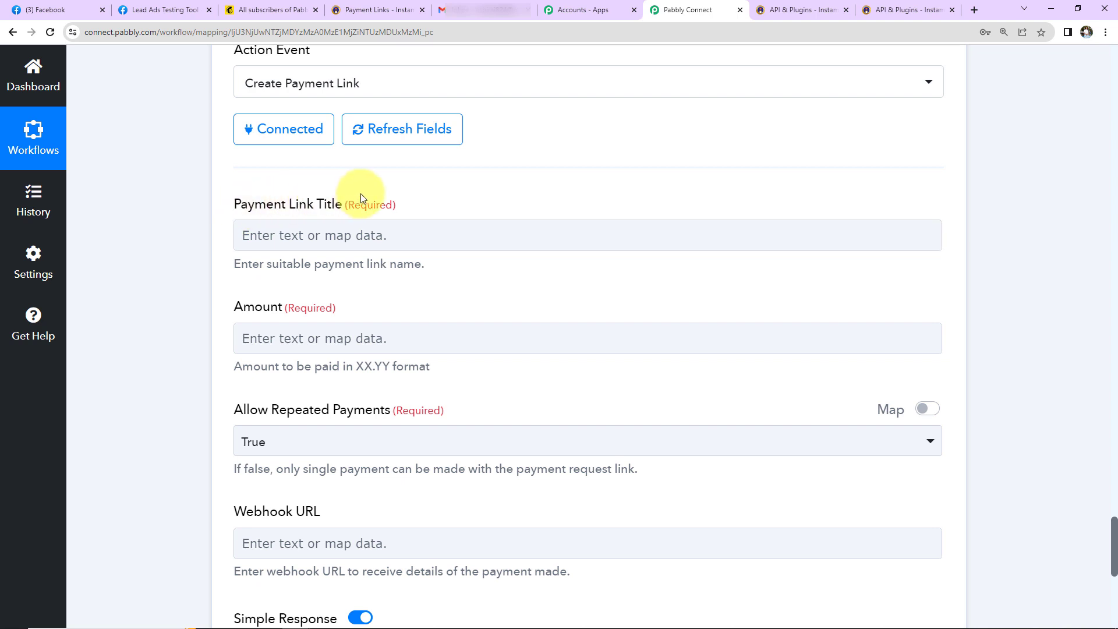
{"action": "left_click", "coordinate": [324, 243]}
{"action": "left_click", "coordinate": [325, 240]}
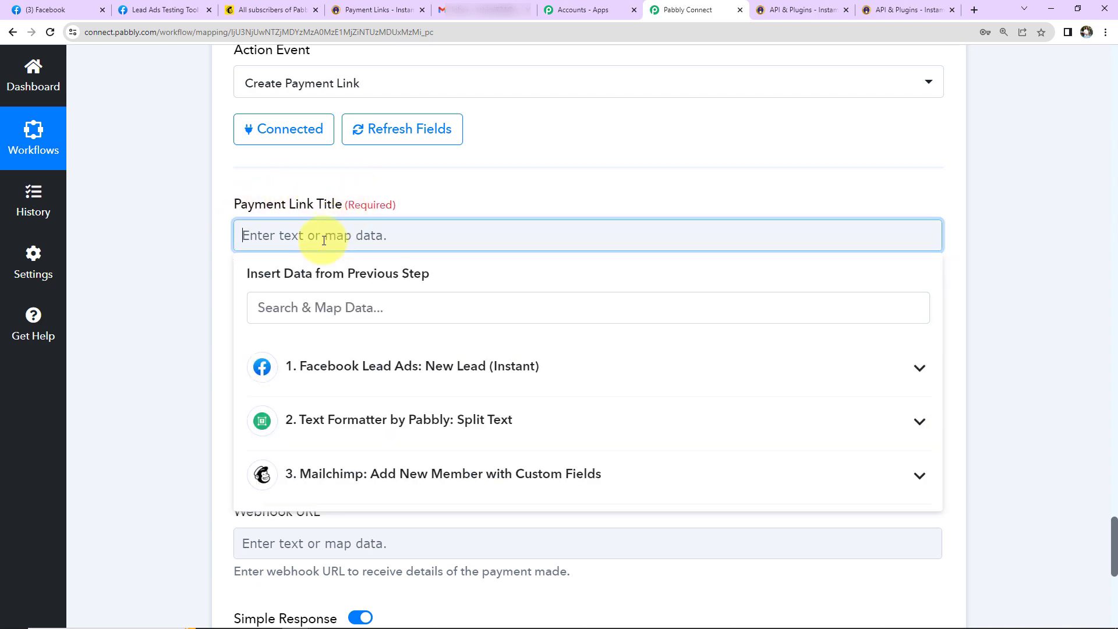
{"action": "type", "text": "Ayush Herbal Face Mask"}
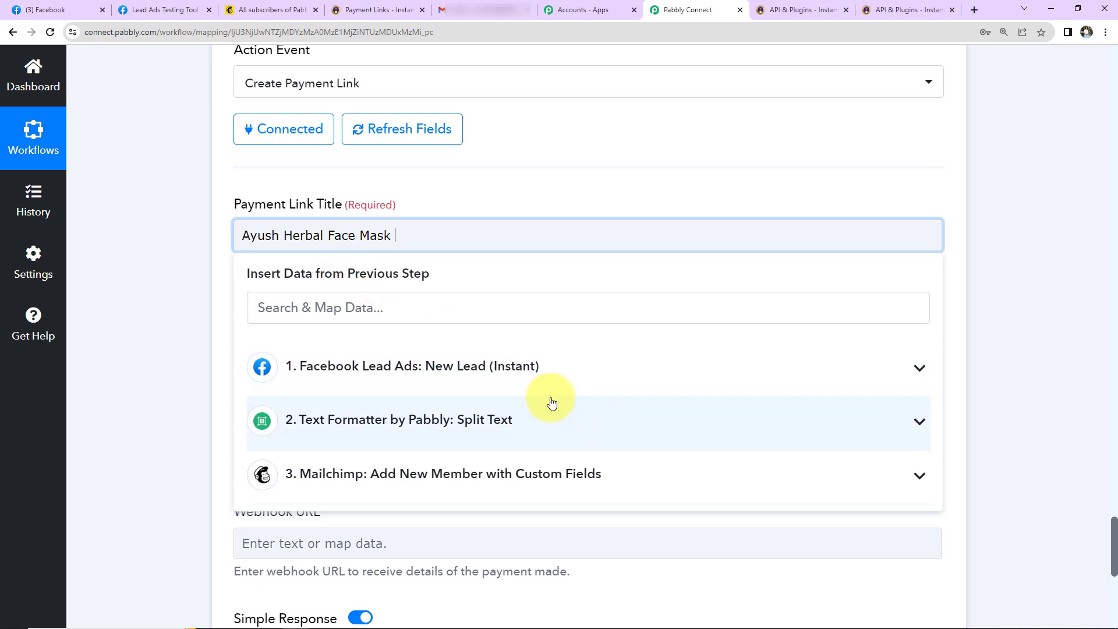
{"action": "left_click", "coordinate": [462, 366]}
{"action": "left_click", "coordinate": [439, 411]}
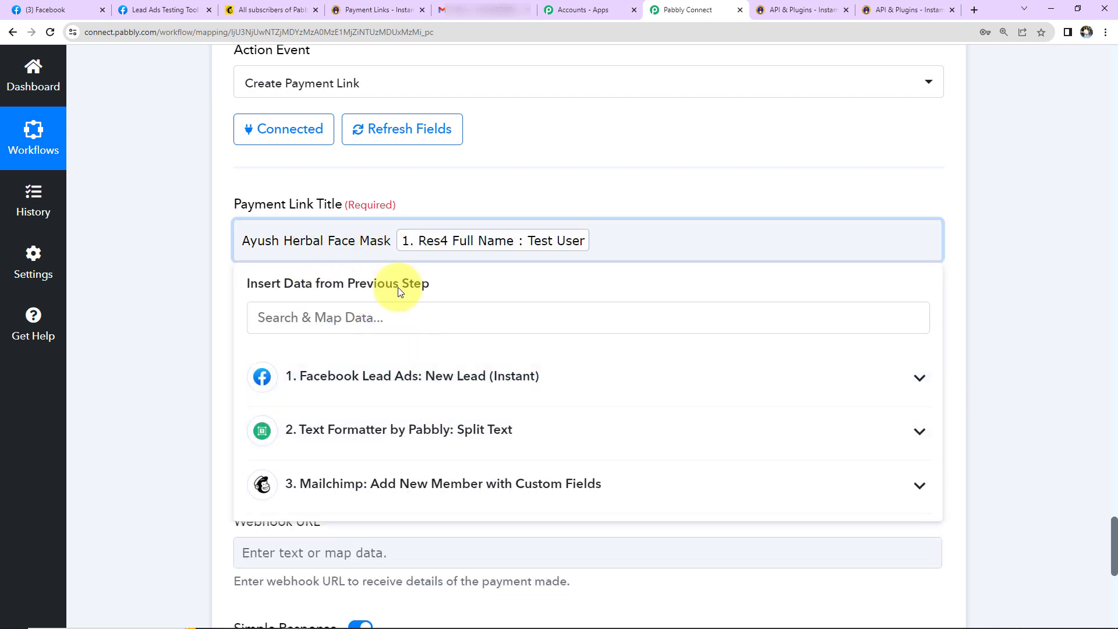
{"action": "type", "text": "for"}
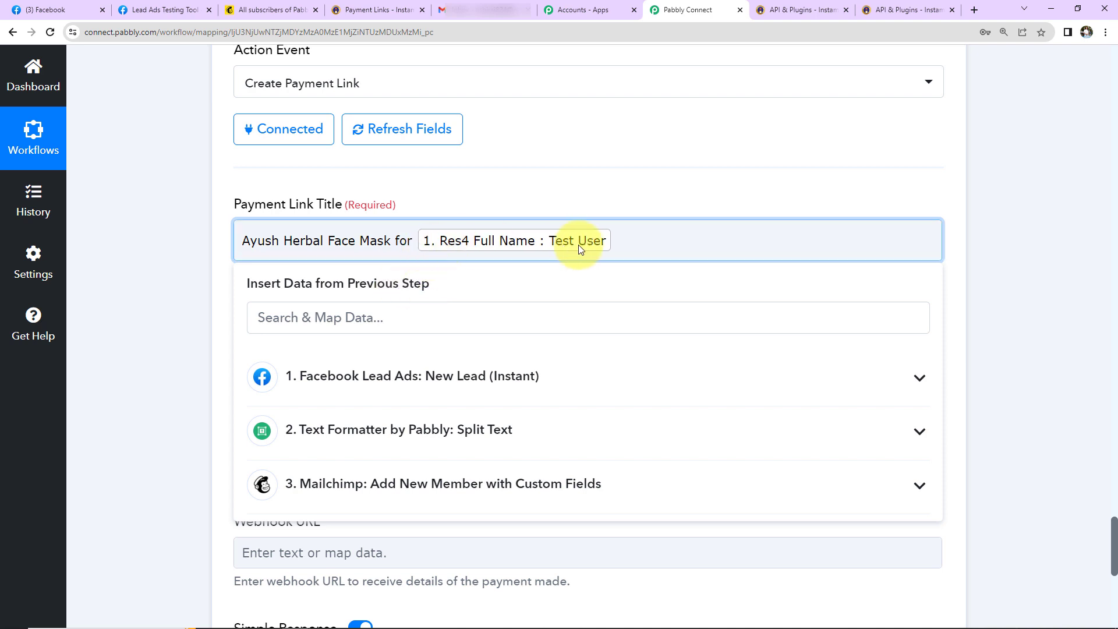
{"action": "left_click", "coordinate": [167, 230]}
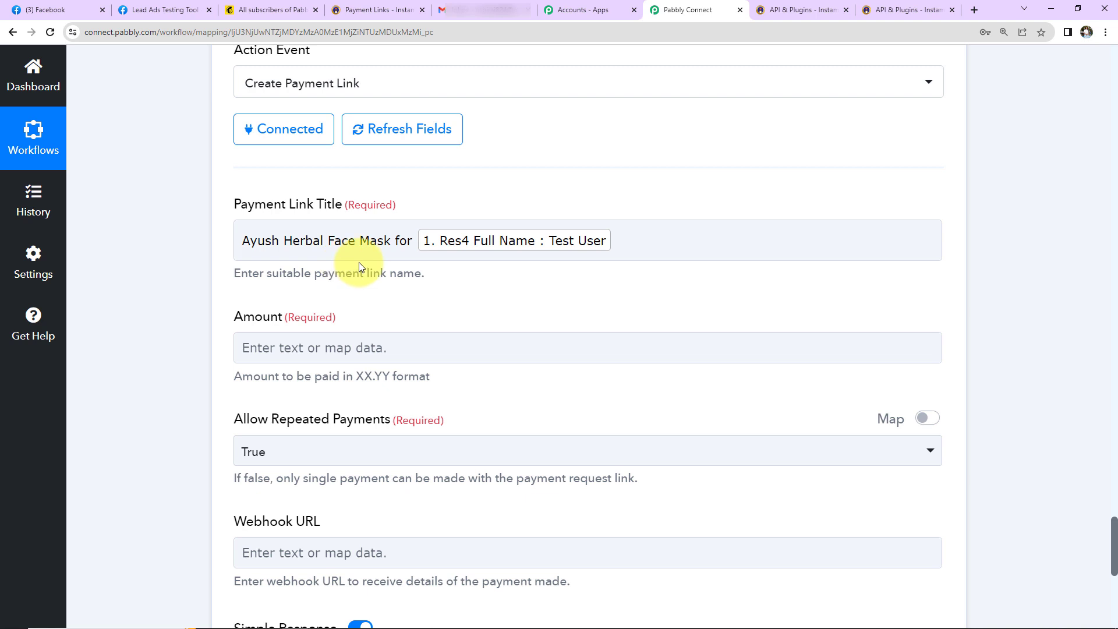
Step: Set the payment link amount to 150
{"action": "scroll", "coordinate": [359, 262], "scroll_direction": "down", "scroll_amount": 2}
{"action": "left_click", "coordinate": [334, 212]}
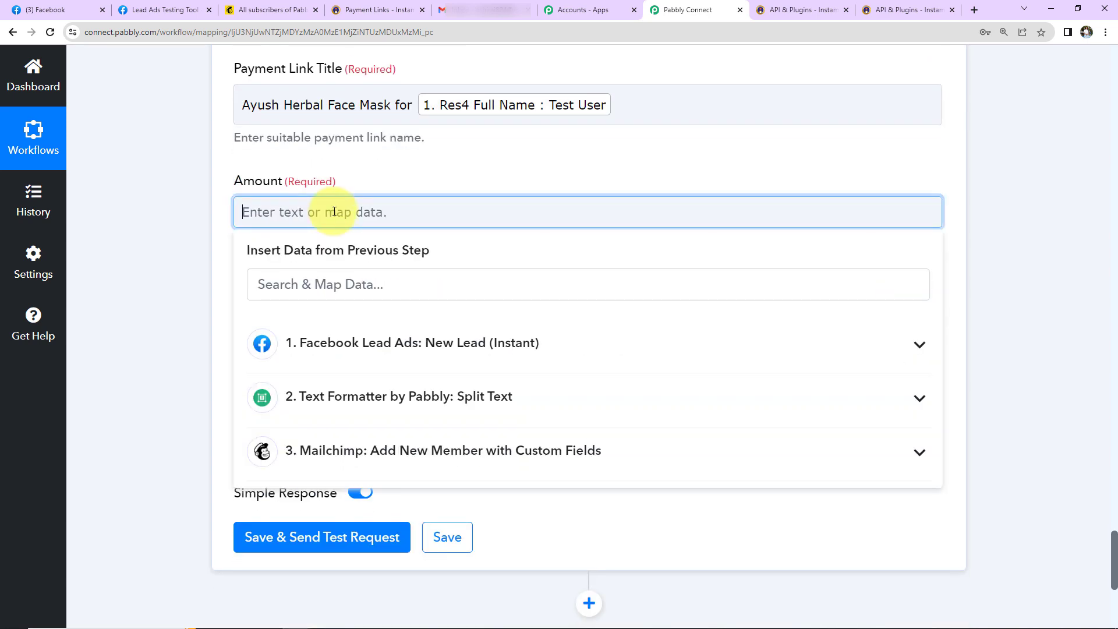
{"action": "left_click", "coordinate": [389, 11]}
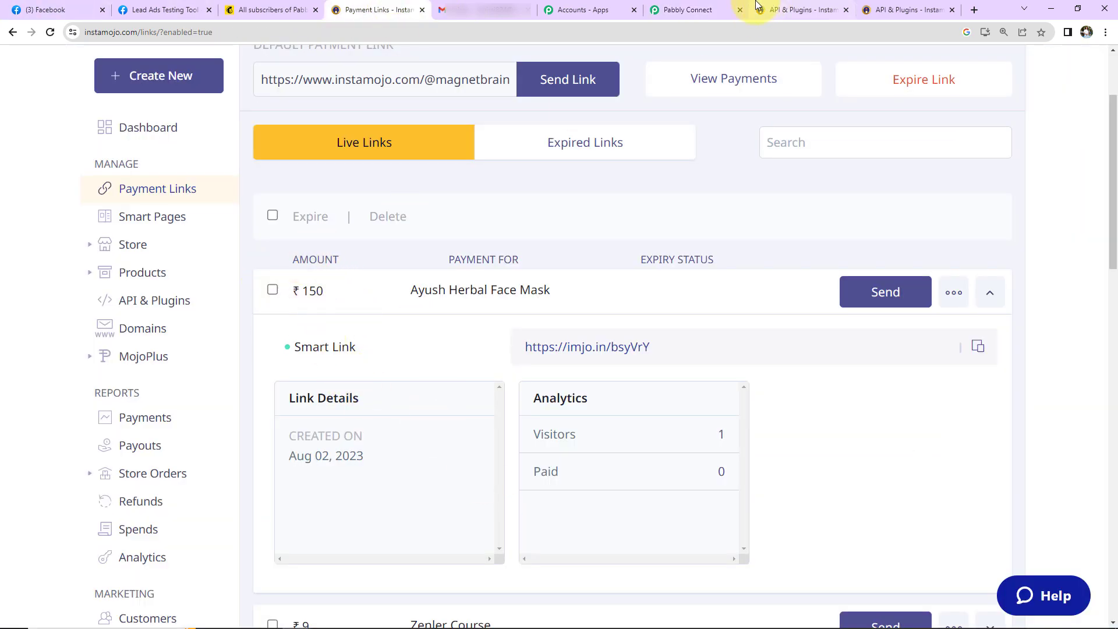
{"action": "left_click", "coordinate": [678, 10]}
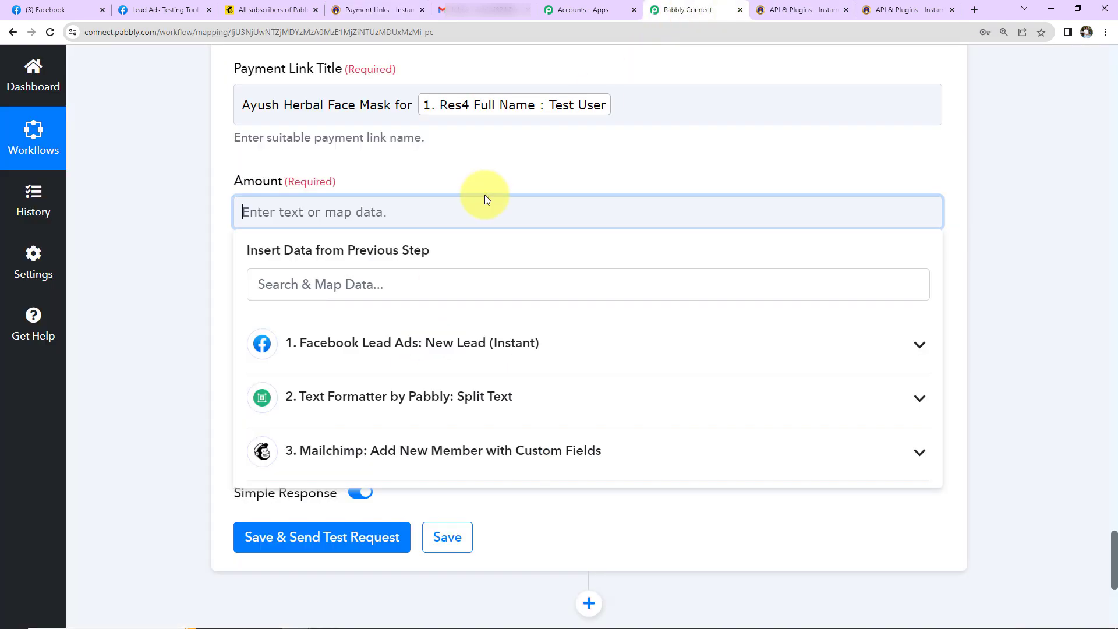
{"action": "type", "text": "150"}
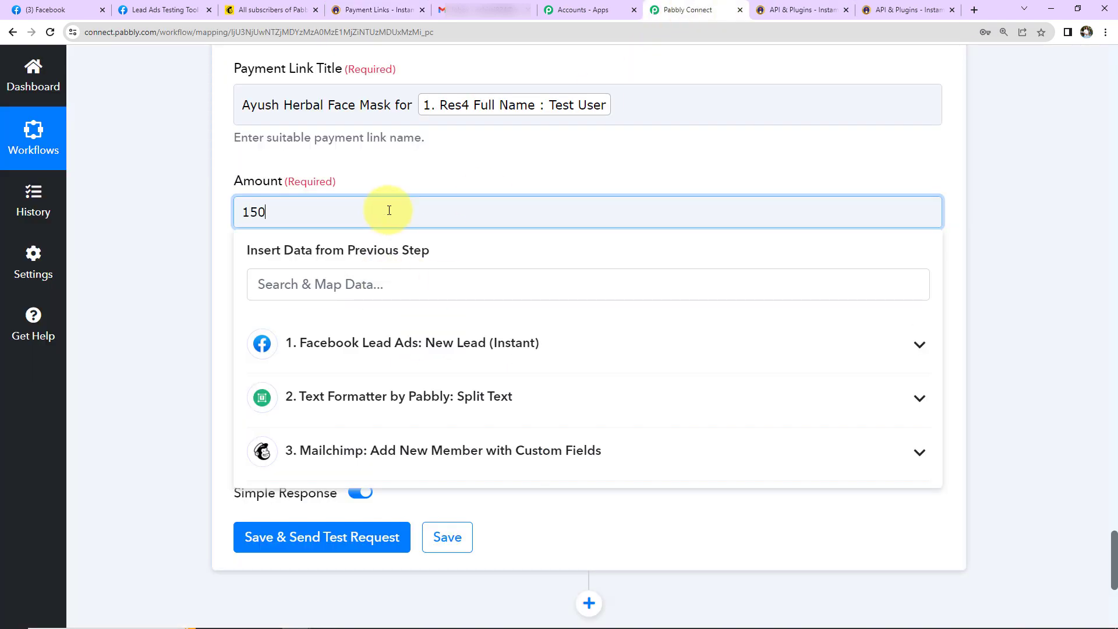
{"action": "left_click", "coordinate": [206, 261]}
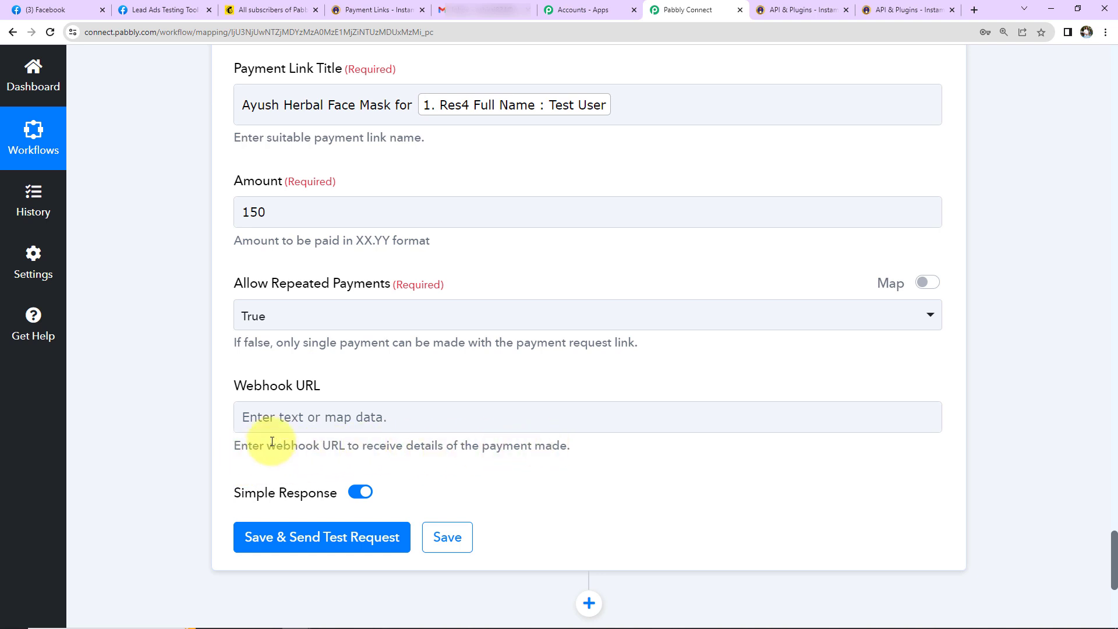
{"action": "left_click", "coordinate": [379, 409]}
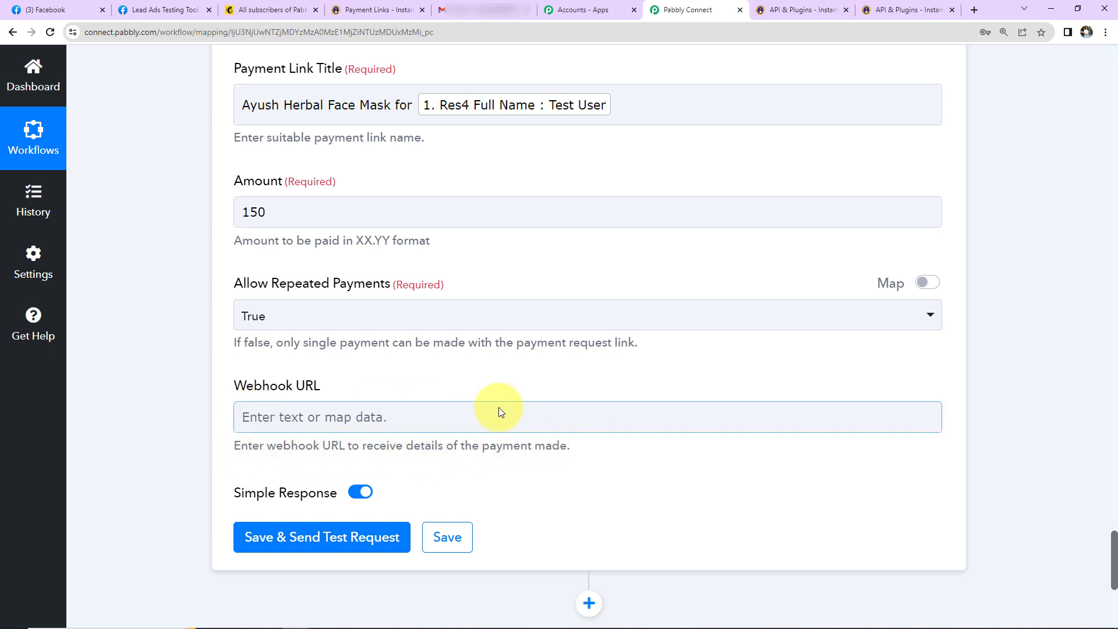
Step: Send the Instamojo test request and review the returned pending 150.00 payment details
{"action": "left_click", "coordinate": [299, 533]}
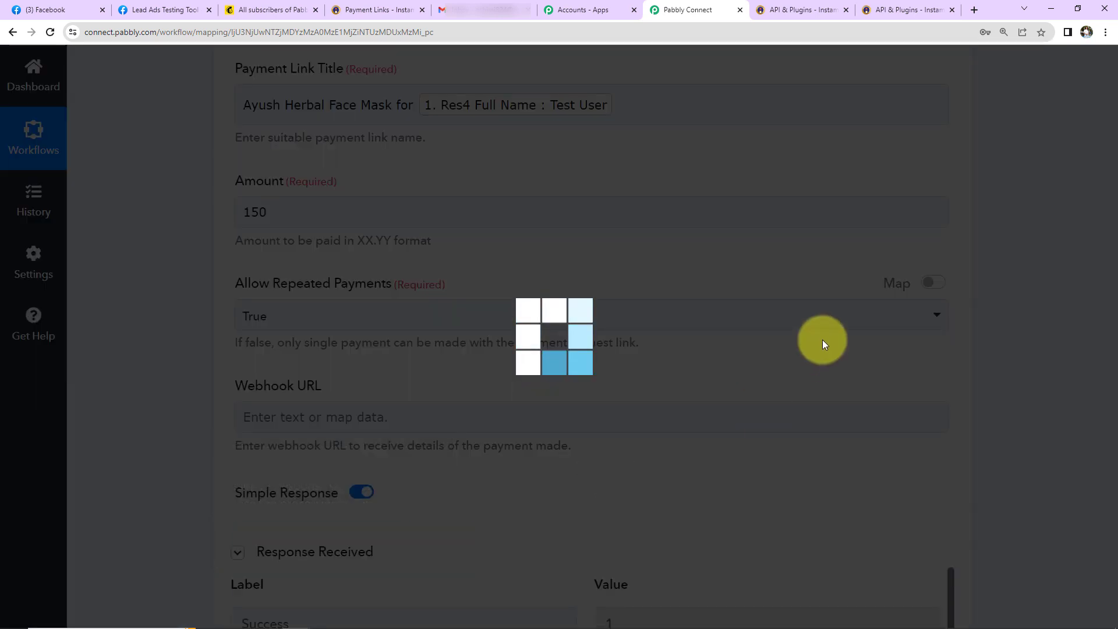
{"action": "scroll", "coordinate": [1043, 344], "scroll_direction": "down", "scroll_amount": 7}
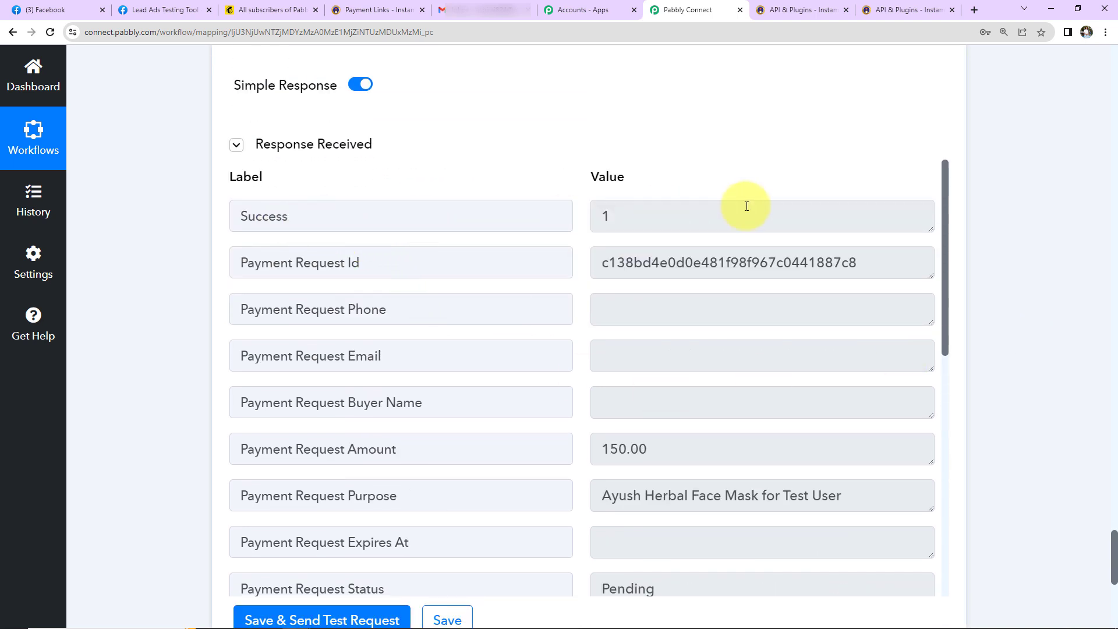
{"action": "scroll", "coordinate": [742, 387], "scroll_direction": "down", "scroll_amount": 2}
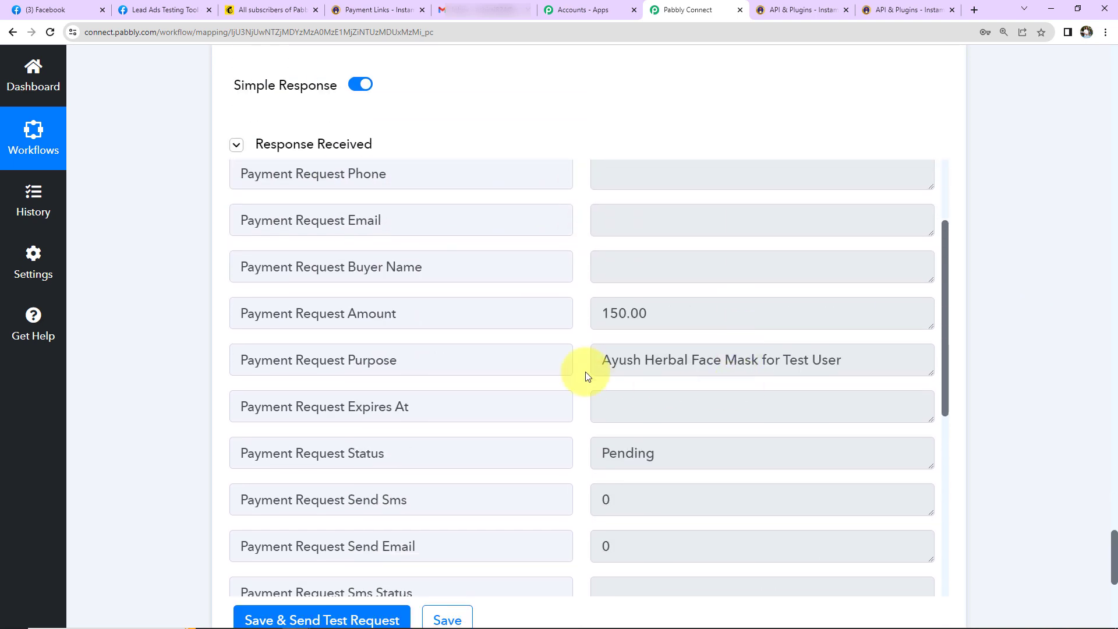
{"action": "left_click_drag", "start_coordinate": [603, 359], "coordinate": [850, 366]}
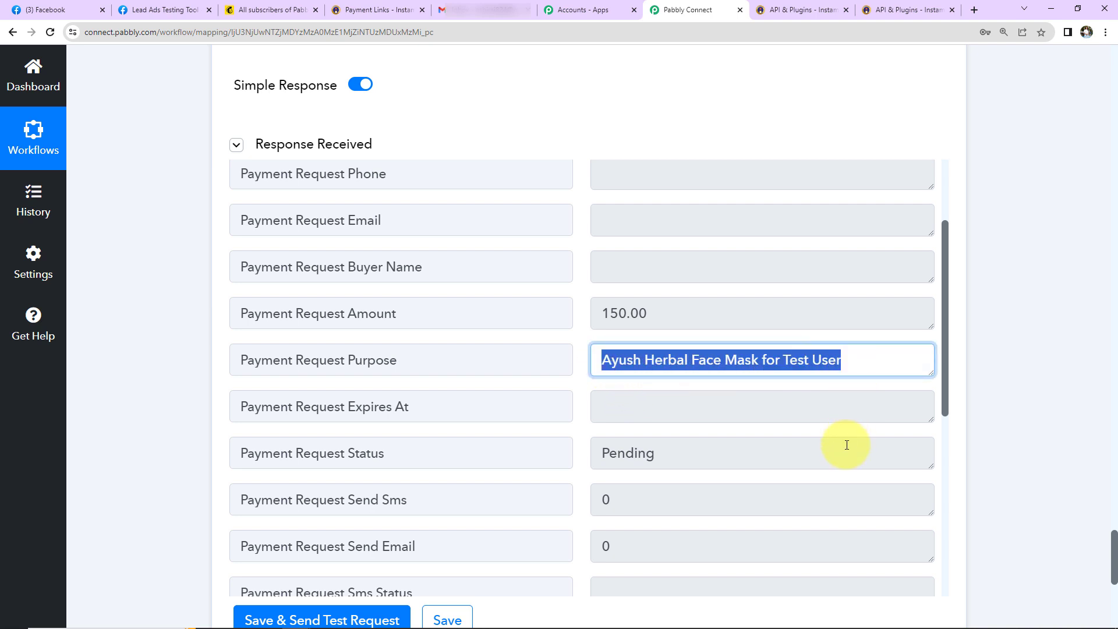
{"action": "scroll", "coordinate": [847, 445], "scroll_direction": "down", "scroll_amount": 4}
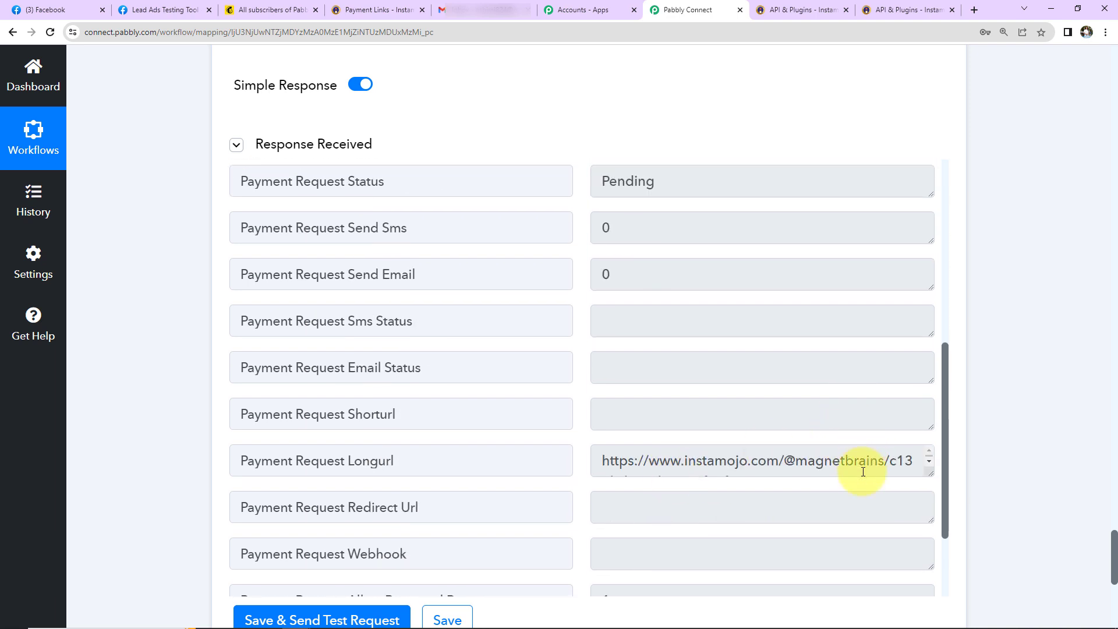
Step: Copy the full Payment Request Longurl and open a new Incognito window
{"action": "left_click_drag", "start_coordinate": [930, 473], "coordinate": [931, 548]}
{"action": "left_click_drag", "start_coordinate": [856, 489], "coordinate": [603, 464]}
{"action": "right_click", "coordinate": [678, 473]}
{"action": "left_click", "coordinate": [707, 482]}
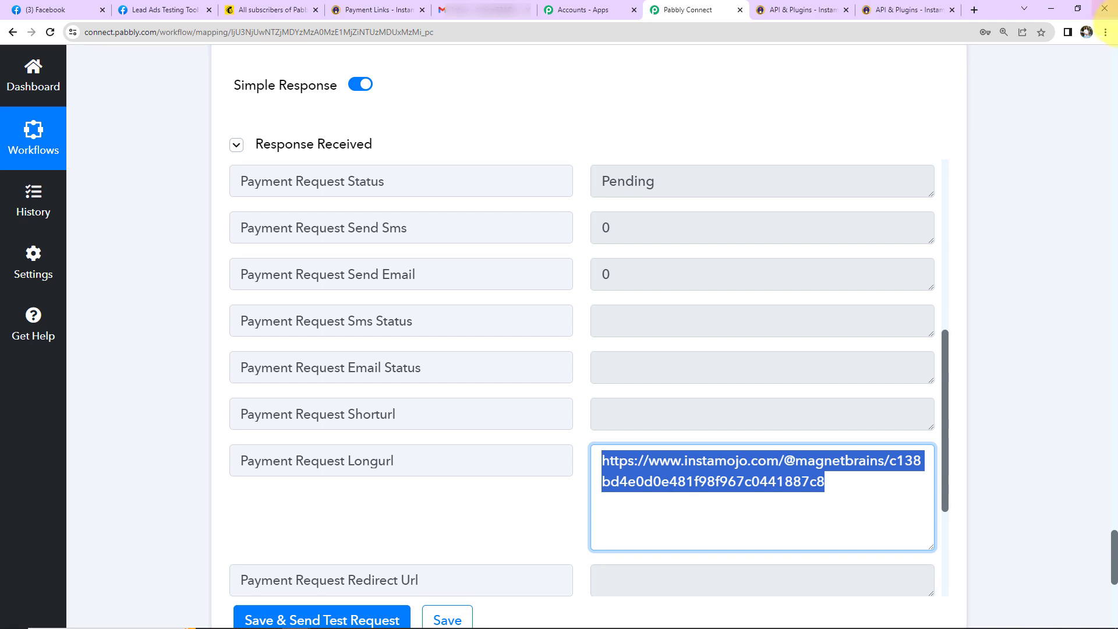
{"action": "left_click", "coordinate": [1105, 32]}
{"action": "left_click", "coordinate": [1022, 83]}
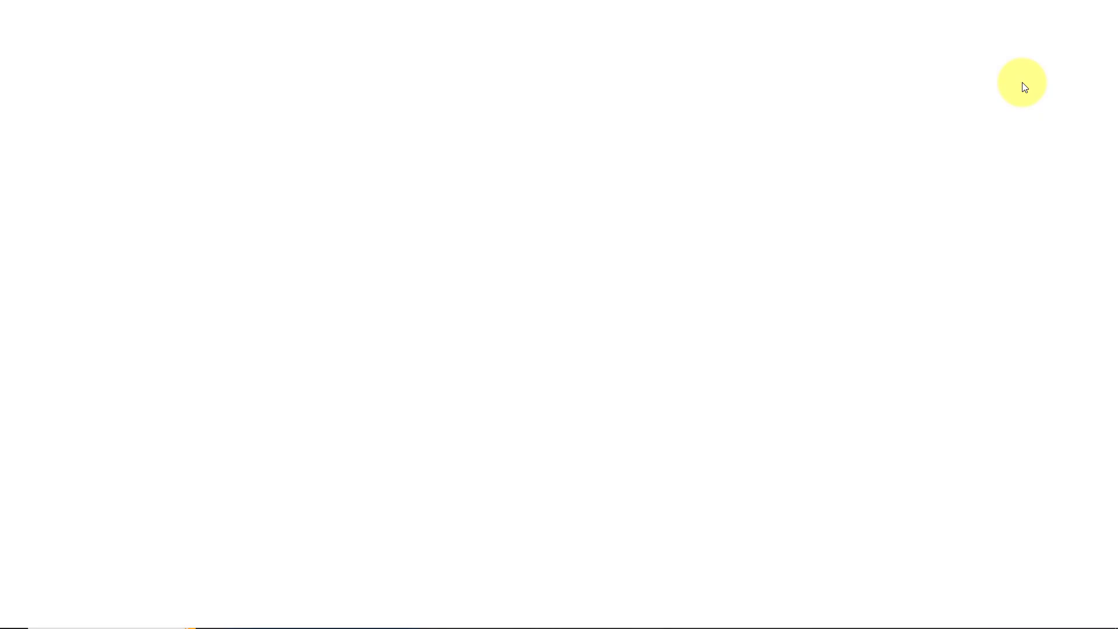
Step: Load the copied link to check Instamojo's ₹150 Ayush Herbal Face Mask checkout, then return to Pabbly Connect
{"action": "key", "text": "ctrl+v"}
{"action": "key", "text": "Return"}
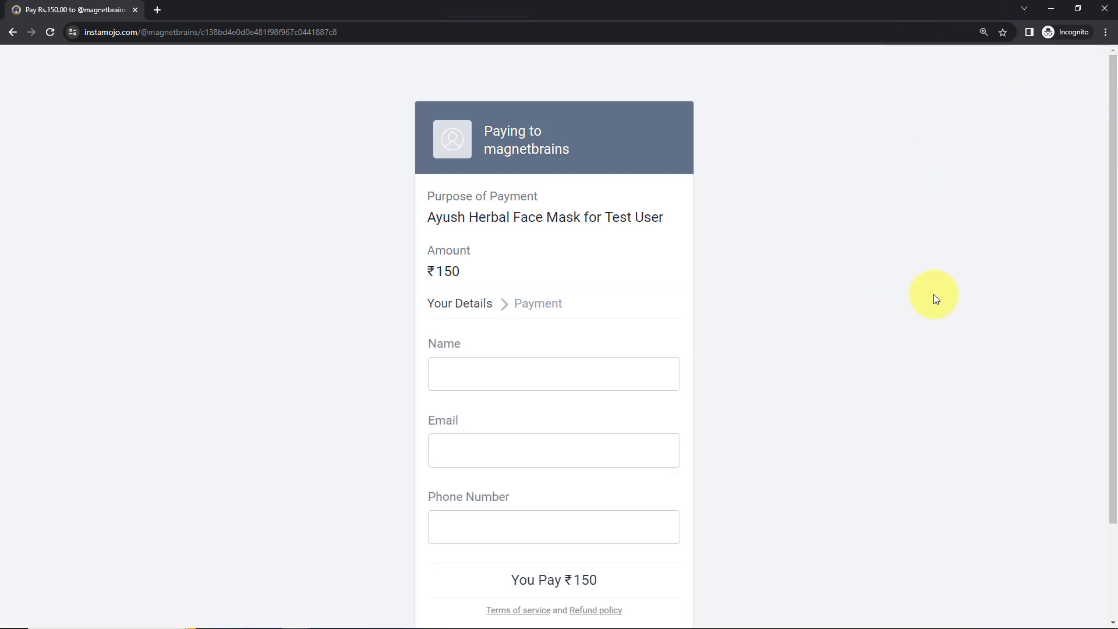
{"action": "key", "text": "alt+Tab"}
{"action": "scroll", "coordinate": [714, 364], "scroll_direction": "down", "scroll_amount": 5}
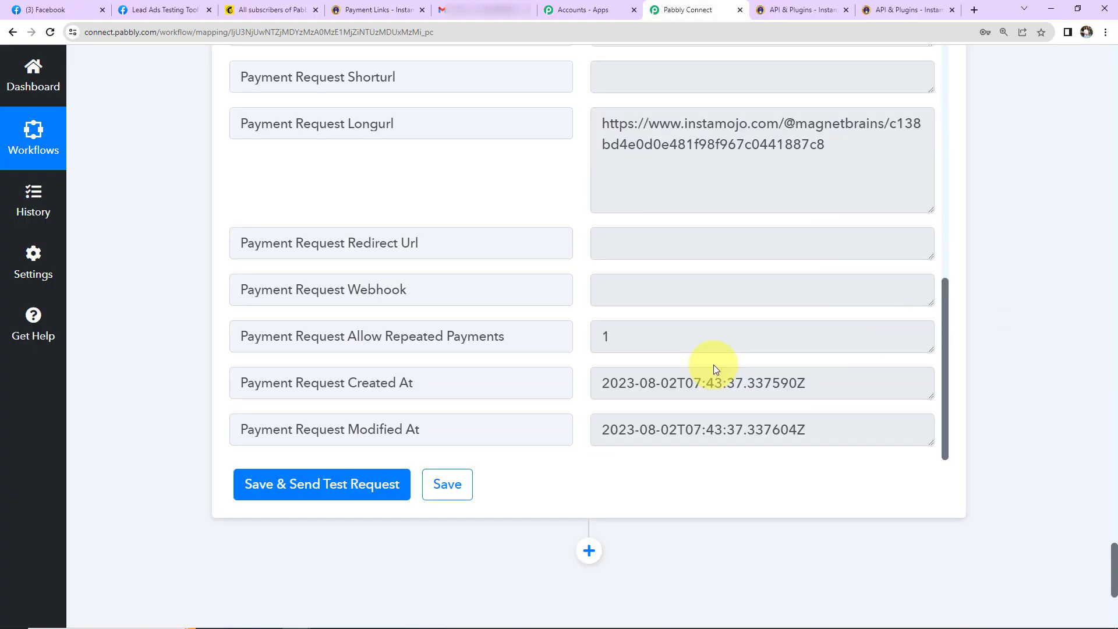
Step: Add a Gmail action with the Send Email event after the Instamojo step
{"action": "scroll", "coordinate": [1008, 337], "scroll_direction": "down", "scroll_amount": 2}
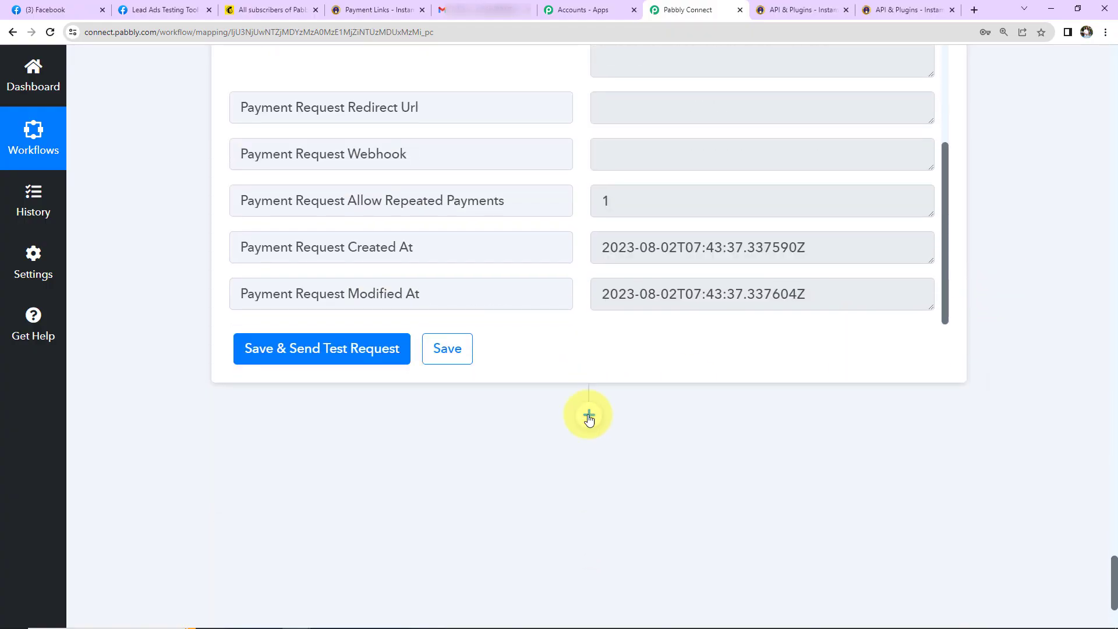
{"action": "left_click", "coordinate": [598, 420]}
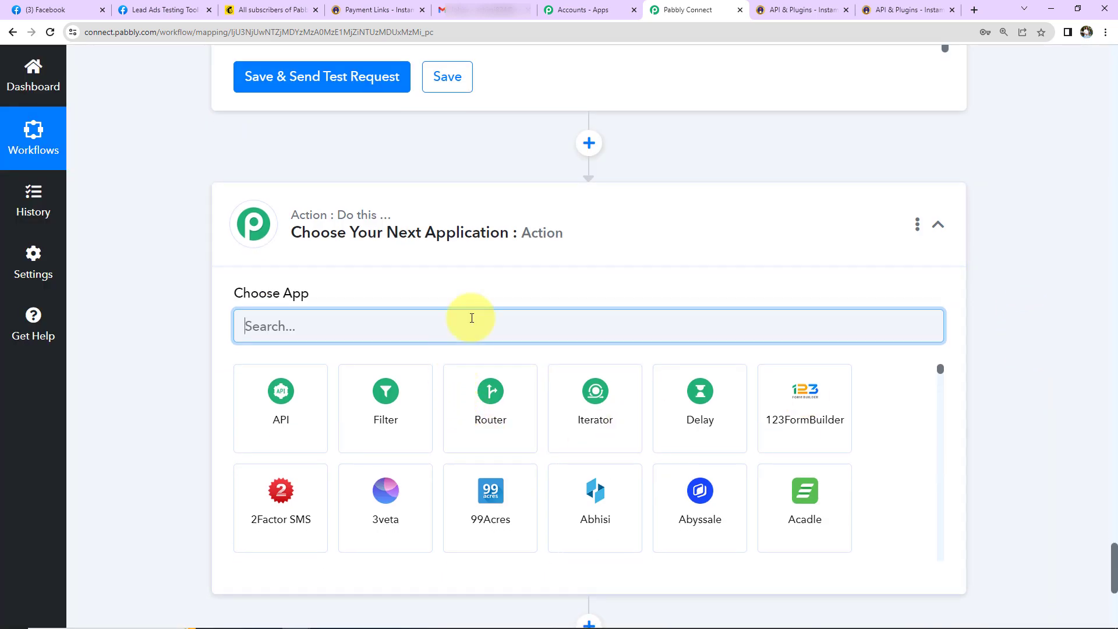
{"action": "type", "text": "gmail"}
{"action": "left_click", "coordinate": [395, 414]}
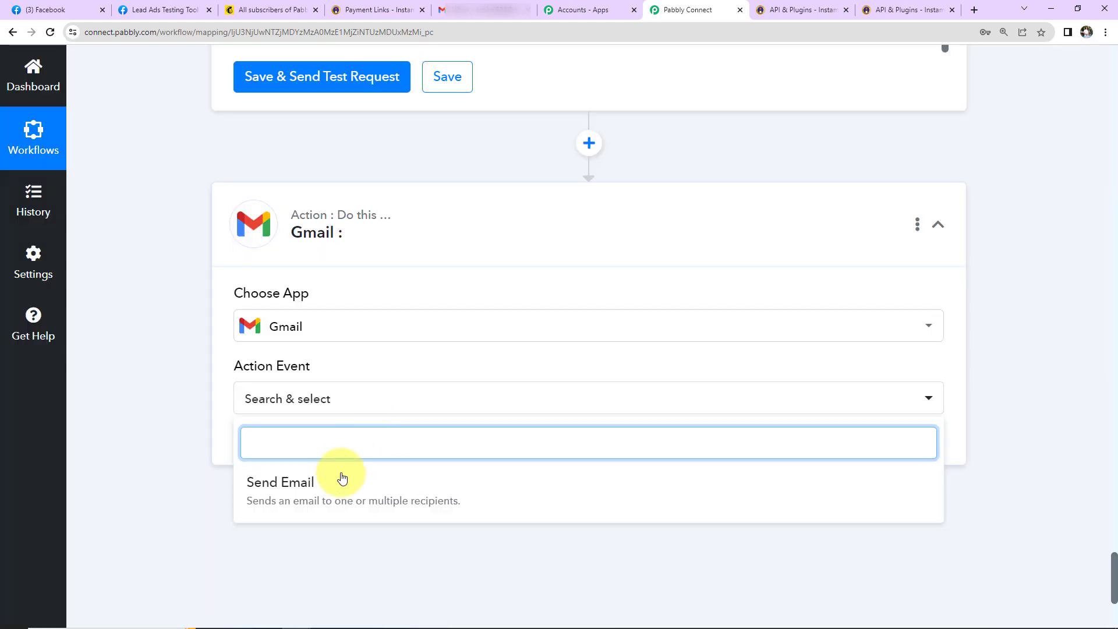
{"action": "left_click", "coordinate": [348, 478]}
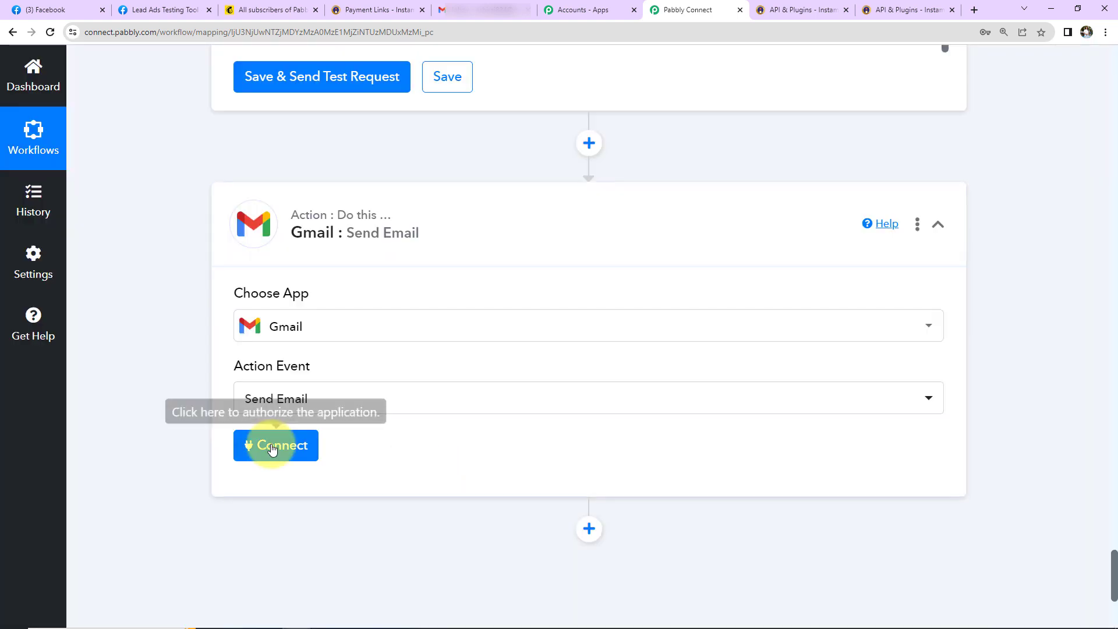
Step: Create a new Gmail connection by choosing the Google account and allowing access
{"action": "left_click", "coordinate": [279, 449]}
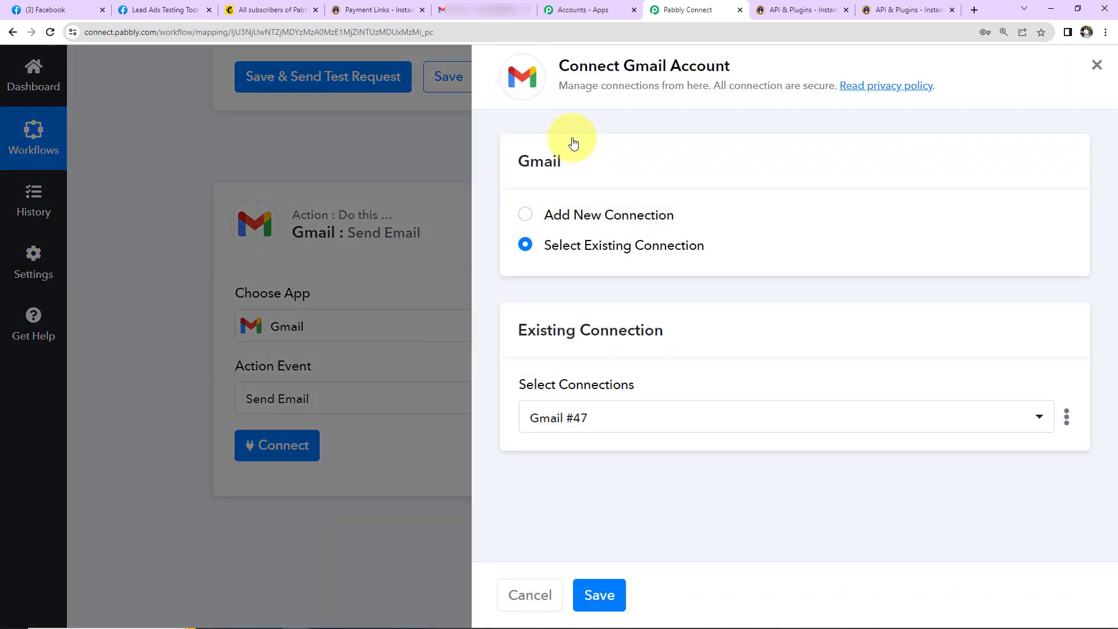
{"action": "left_click", "coordinate": [525, 214]}
{"action": "left_click", "coordinate": [581, 396]}
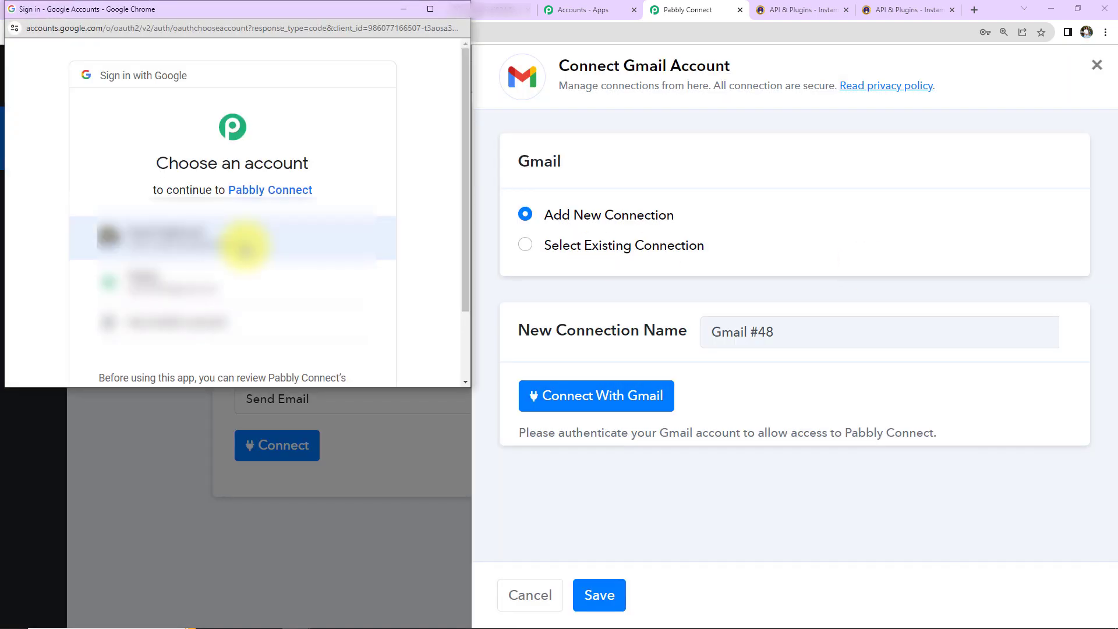
{"action": "left_click", "coordinate": [239, 240]}
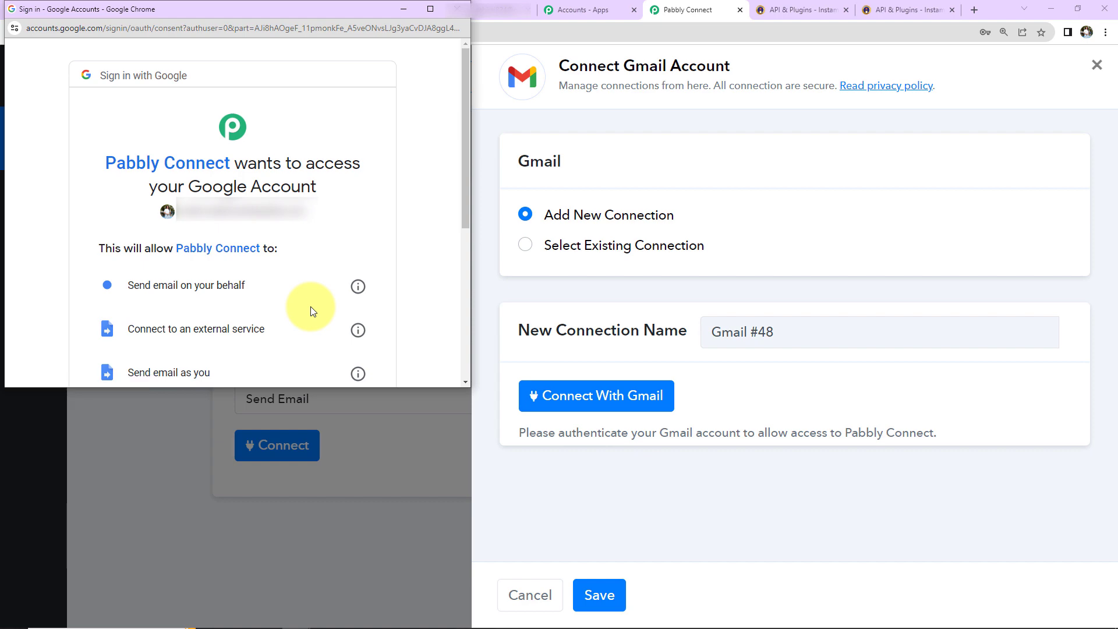
{"action": "scroll", "coordinate": [310, 306], "scroll_direction": "down", "scroll_amount": 5}
{"action": "left_click", "coordinate": [308, 290]}
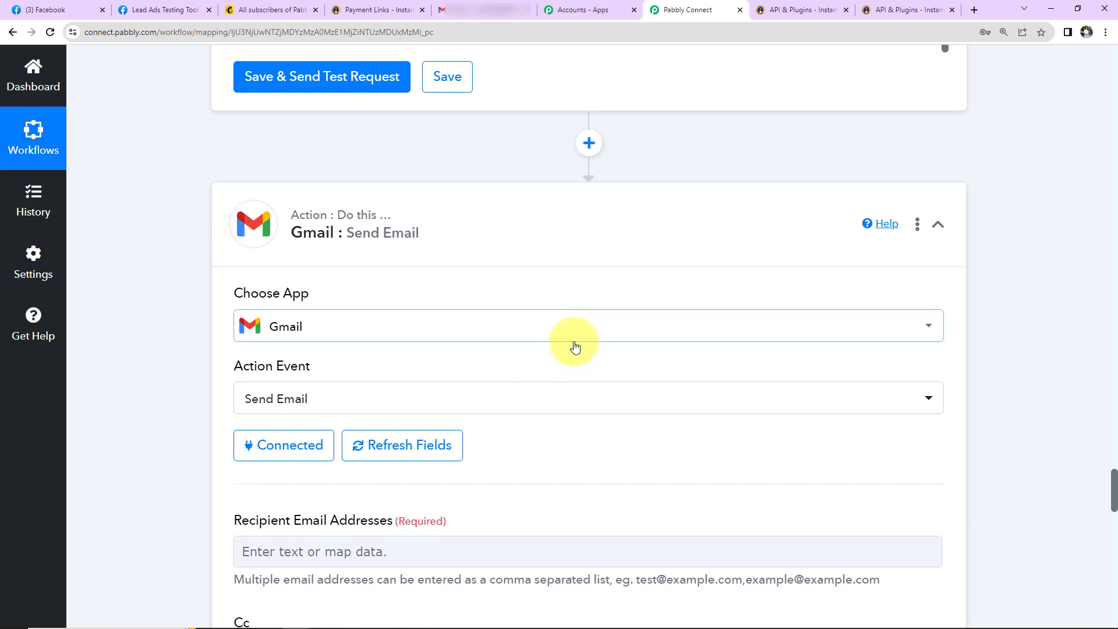
Step: Map the Facebook lead's email into the Recipient Email Addresses field
{"action": "scroll", "coordinate": [575, 347], "scroll_direction": "down", "scroll_amount": 5}
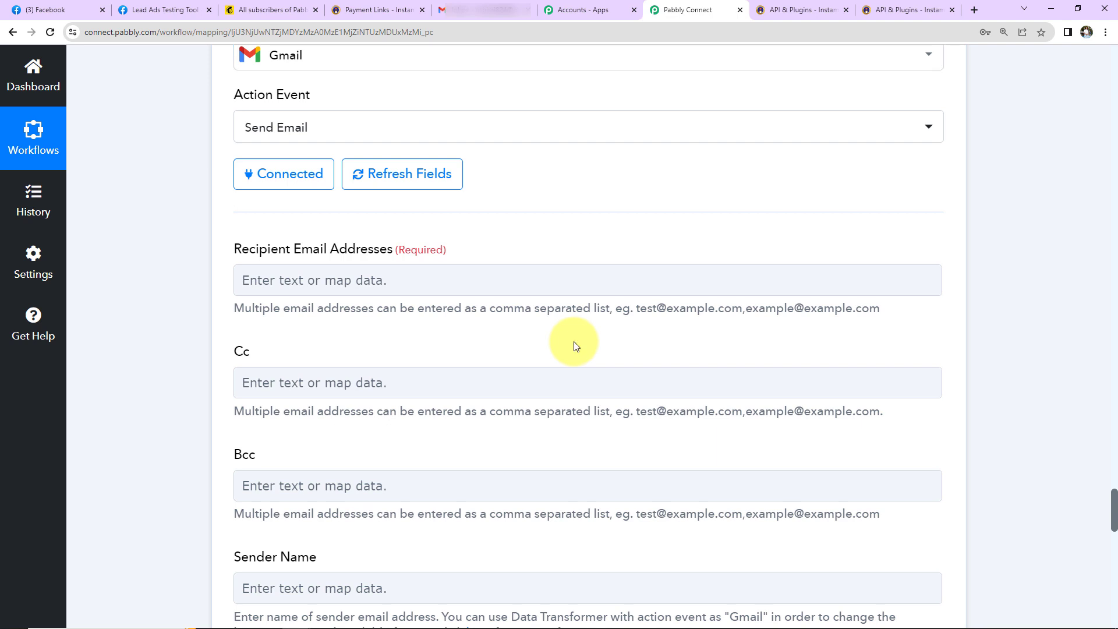
{"action": "scroll", "coordinate": [574, 347], "scroll_direction": "down", "scroll_amount": 2}
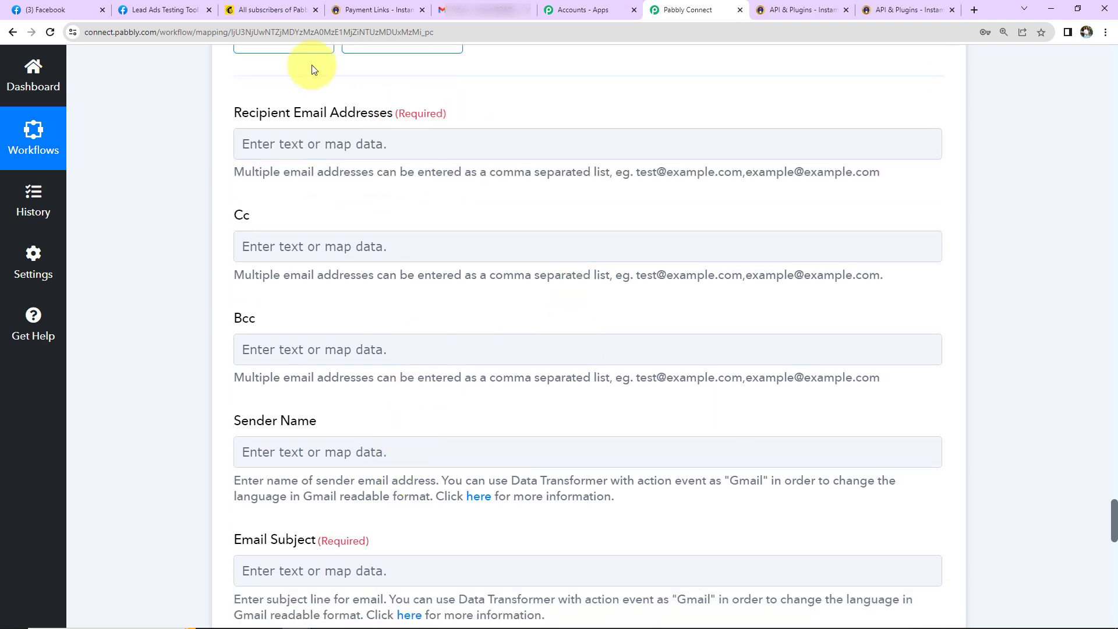
{"action": "left_click", "coordinate": [375, 136]}
{"action": "left_click", "coordinate": [367, 274]}
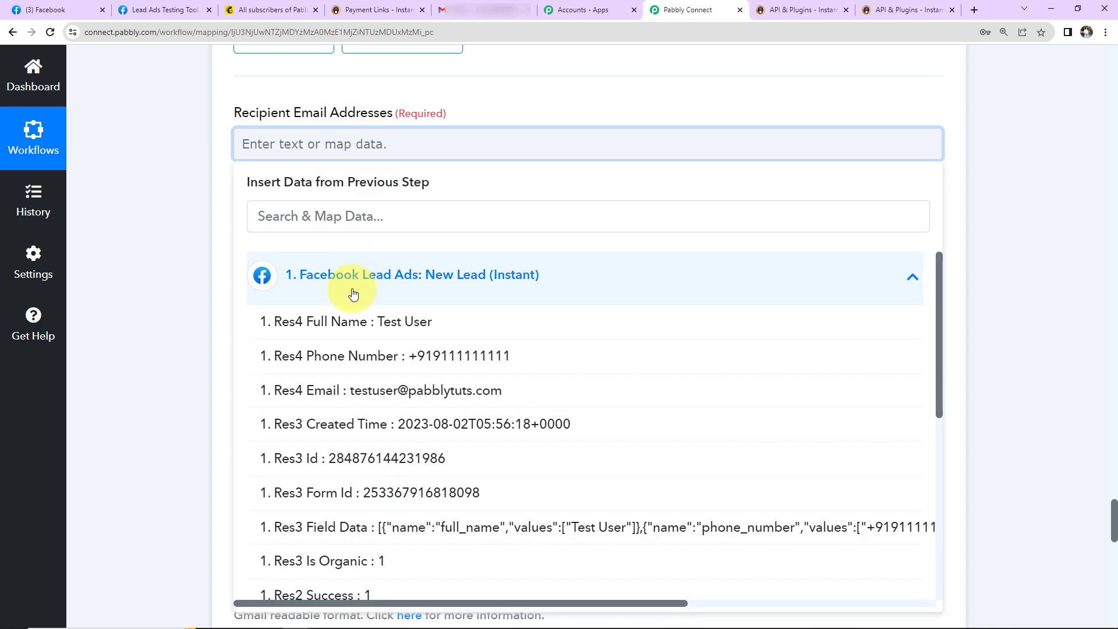
{"action": "left_click", "coordinate": [330, 391]}
{"action": "left_click", "coordinate": [196, 254]}
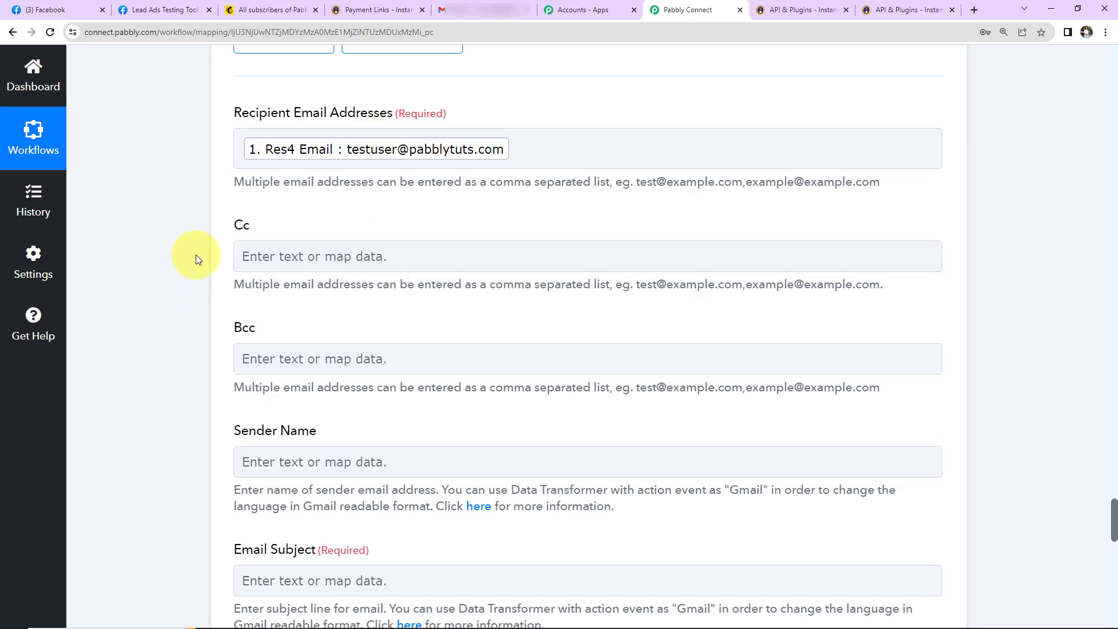
Step: Set Sender Name to 'Ayush Herbal Store' and Email Subject to 'Welcome Onboard!'
{"action": "scroll", "coordinate": [196, 253], "scroll_direction": "down", "scroll_amount": 2}
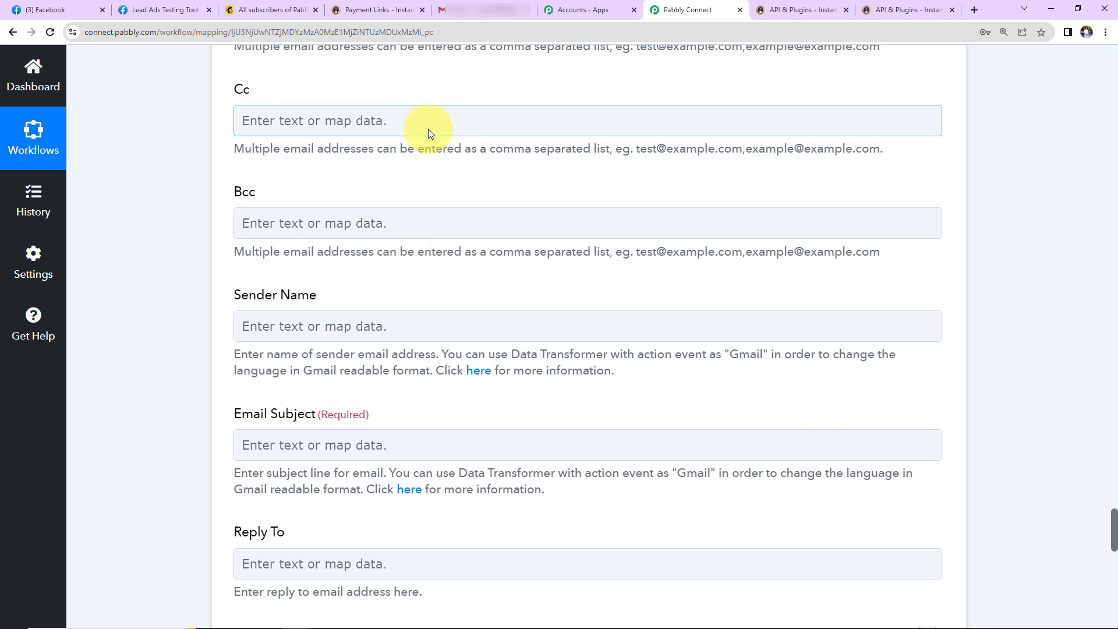
{"action": "left_click", "coordinate": [299, 329]}
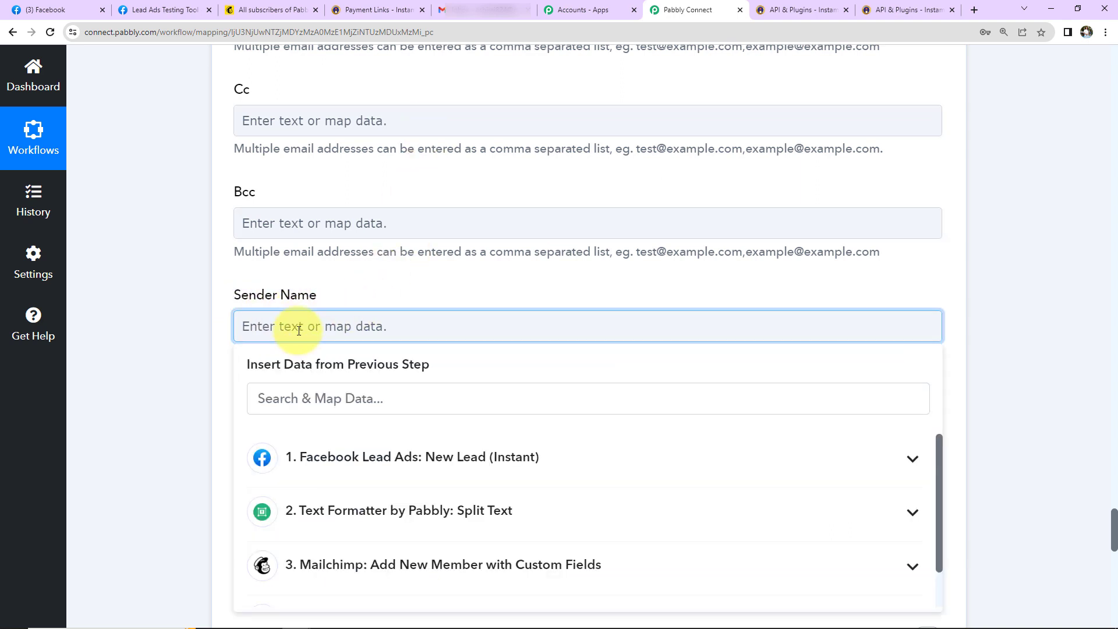
{"action": "type", "text": "Ayush Herbal Store"}
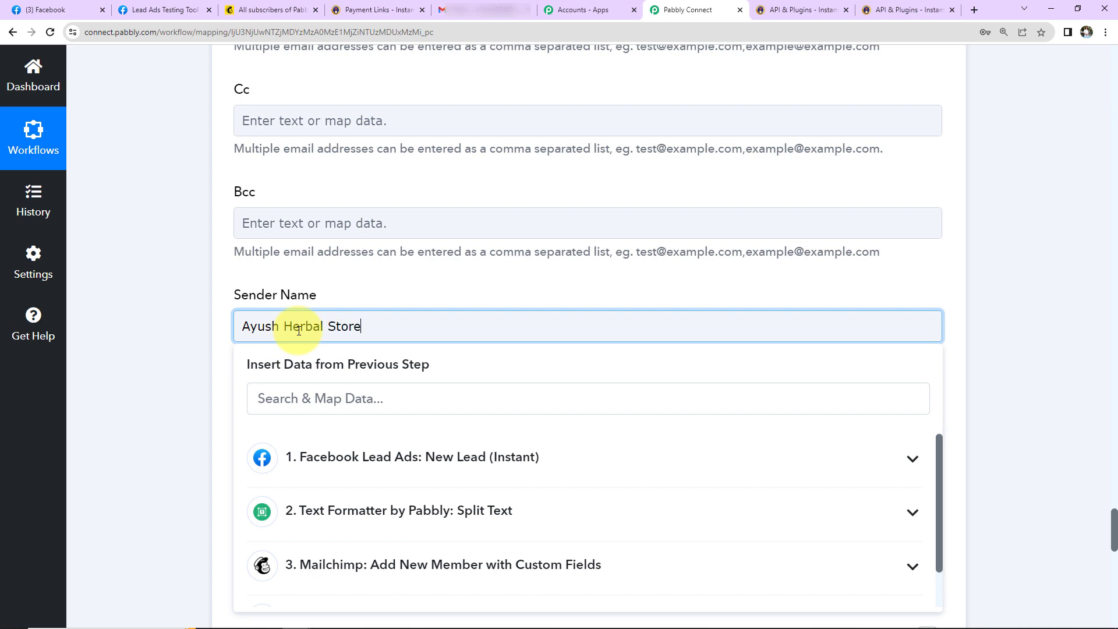
{"action": "left_click", "coordinate": [197, 296]}
{"action": "scroll", "coordinate": [198, 291], "scroll_direction": "down", "scroll_amount": 2}
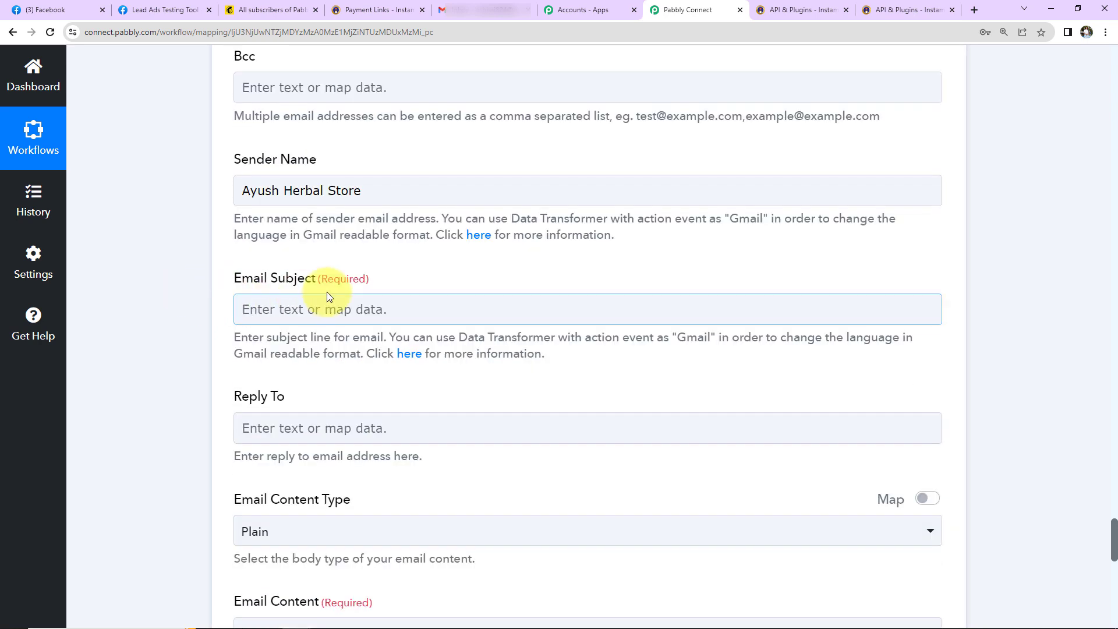
{"action": "left_click", "coordinate": [320, 307]}
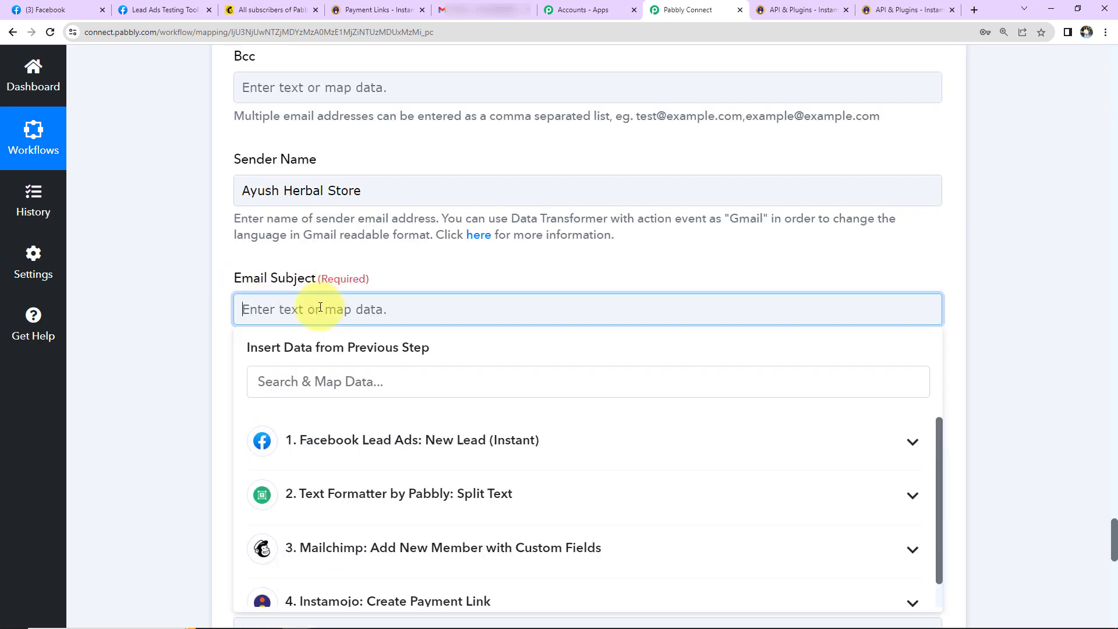
{"action": "type", "text": "Welcome Onboard!"}
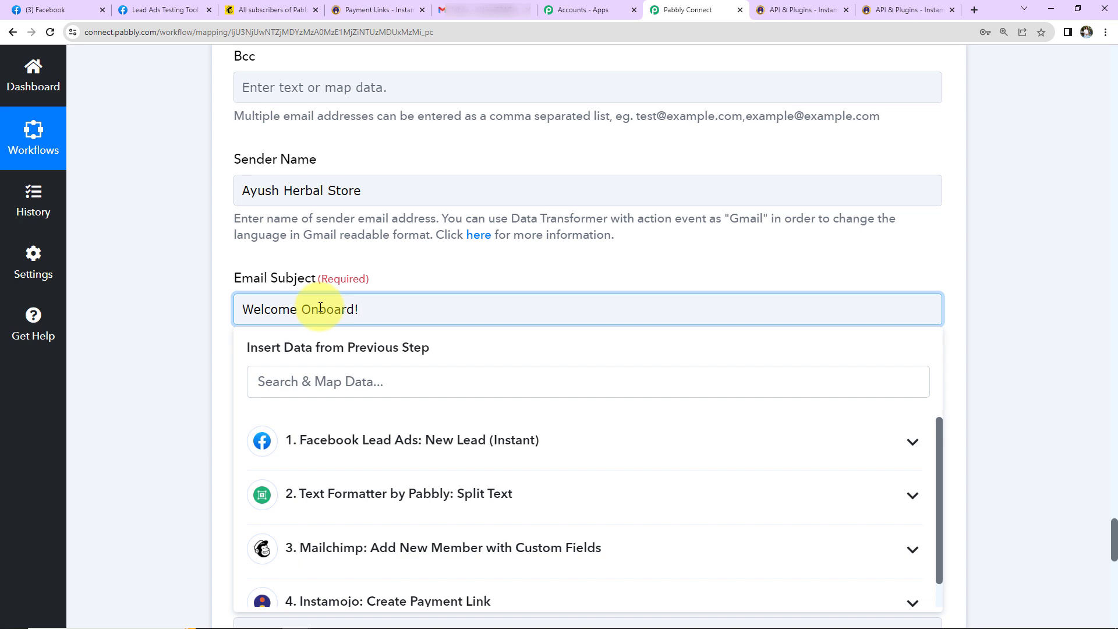
{"action": "left_click", "coordinate": [153, 264]}
{"action": "scroll", "coordinate": [160, 265], "scroll_direction": "down", "scroll_amount": 3}
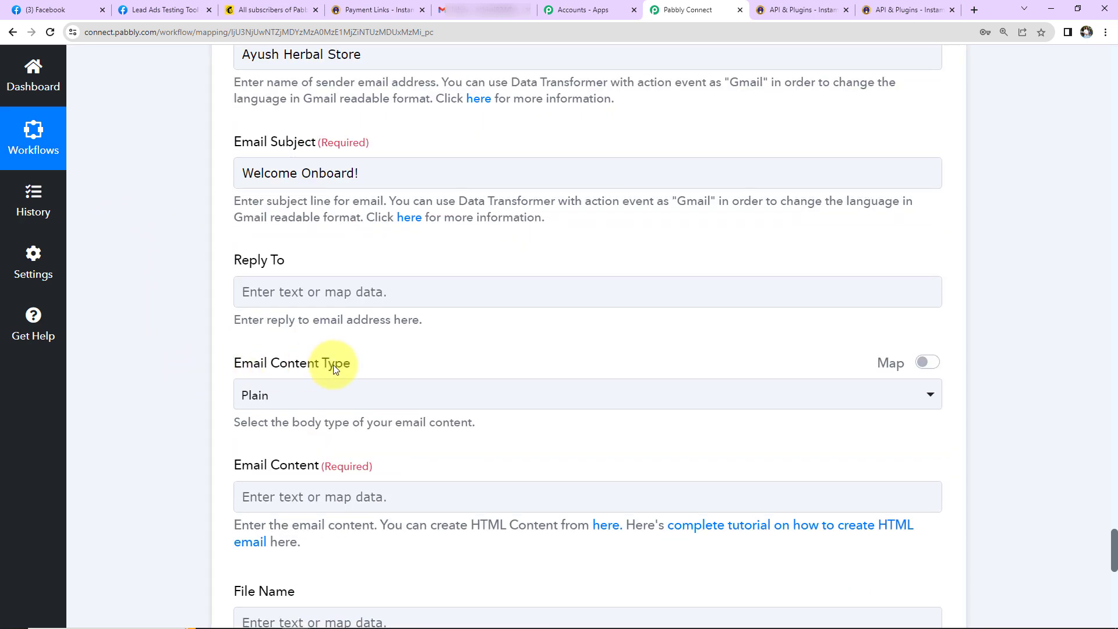
{"action": "scroll", "coordinate": [361, 372], "scroll_direction": "down", "scroll_amount": 3}
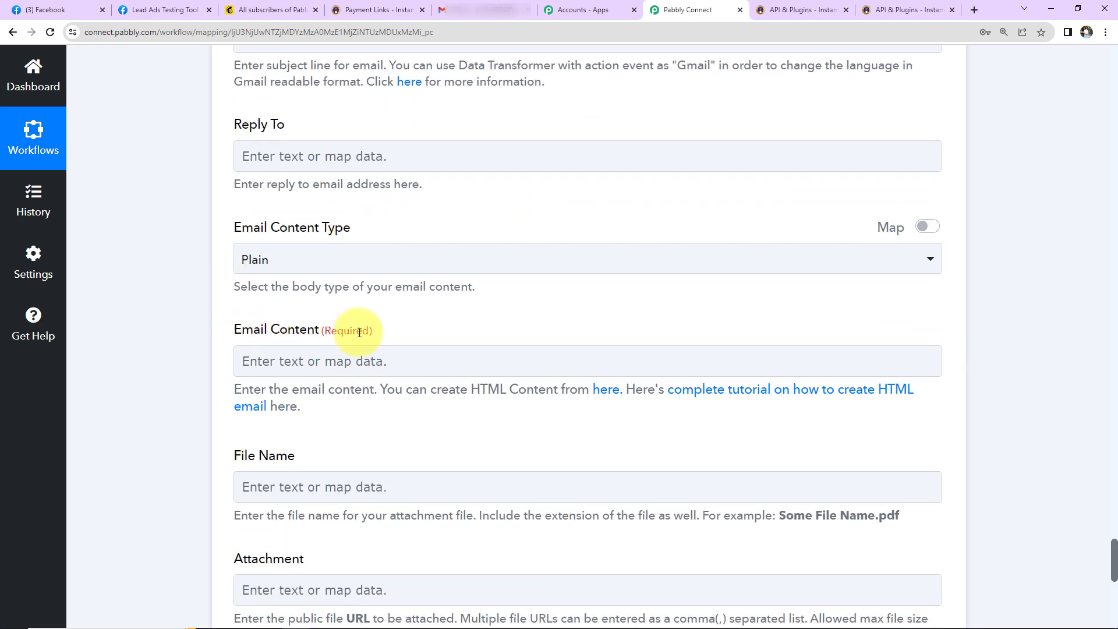
{"action": "scroll", "coordinate": [359, 333], "scroll_direction": "down", "scroll_amount": 3}
Step: Start the email body with 'Dear' plus the lead's full name, then paste the welcome message
{"action": "left_click", "coordinate": [346, 227]}
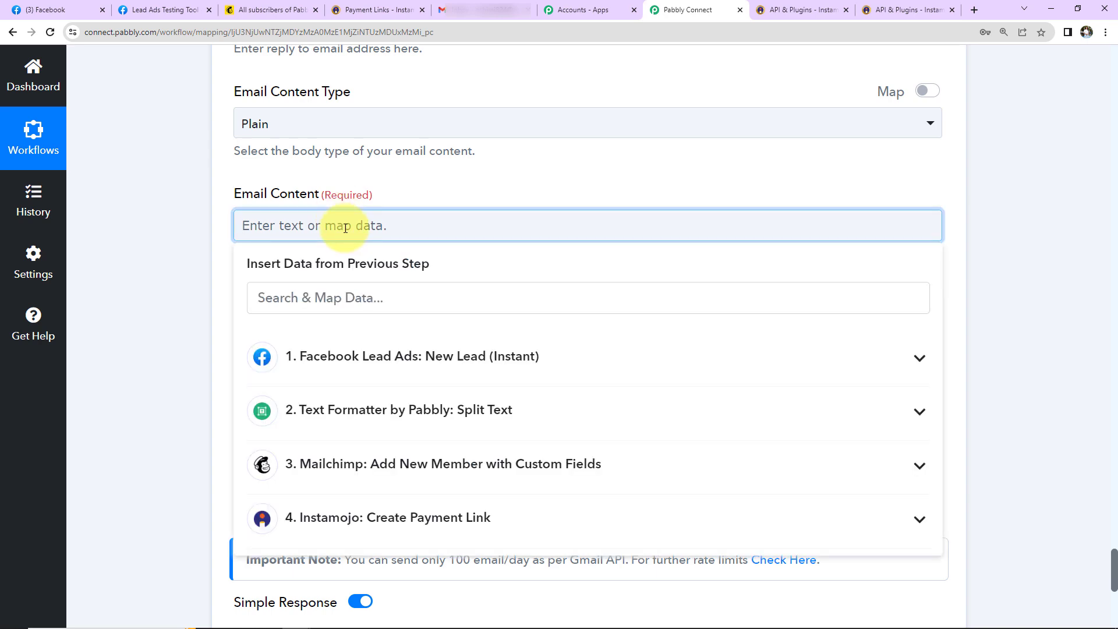
{"action": "type", "text": "Dear"}
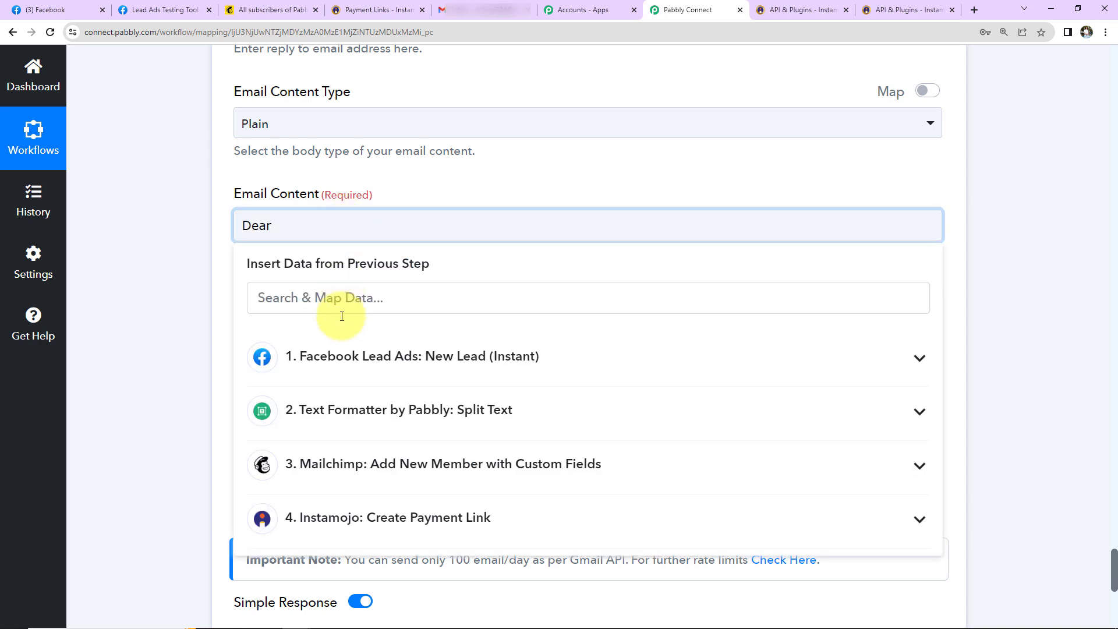
{"action": "left_click", "coordinate": [350, 354]}
{"action": "left_click", "coordinate": [357, 407]}
{"action": "key", "text": "ctrl+v"}
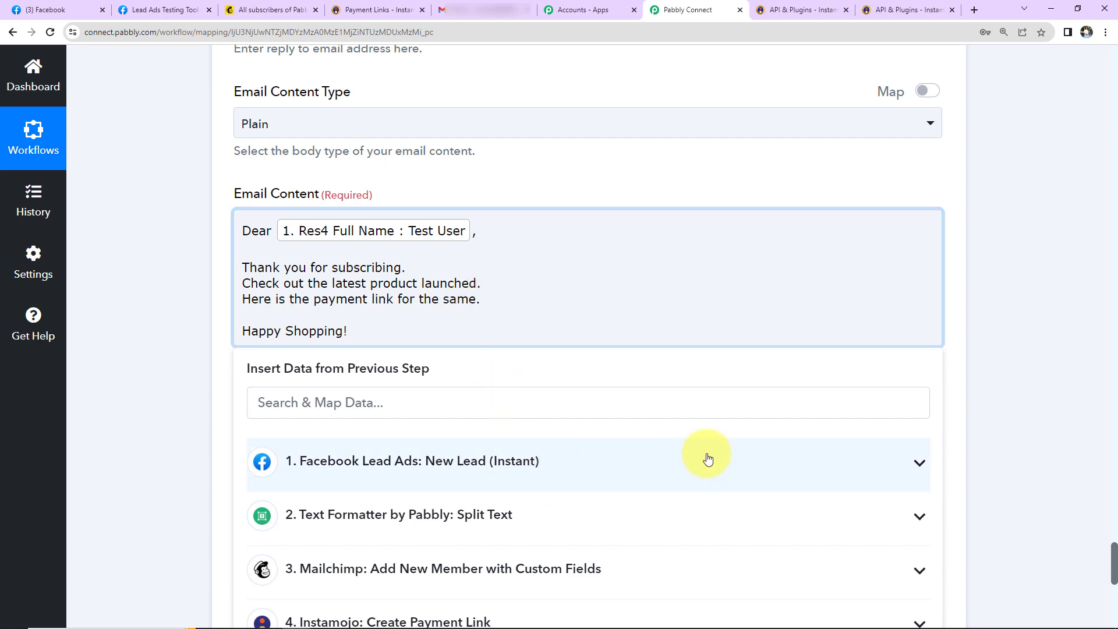
Step: Insert Instamojo's Payment Request Longurl into the body above 'Happy Shopping!'
{"action": "scroll", "coordinate": [583, 448], "scroll_direction": "down", "scroll_amount": 5}
{"action": "left_click", "coordinate": [408, 352]}
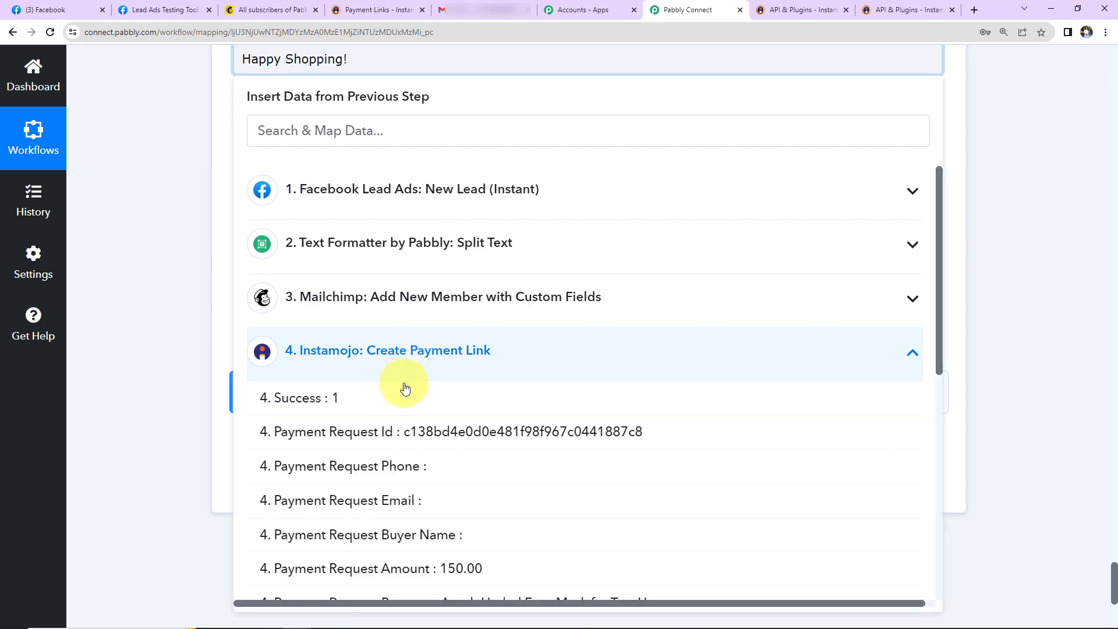
{"action": "scroll", "coordinate": [463, 464], "scroll_direction": "down", "scroll_amount": 5}
{"action": "scroll", "coordinate": [466, 463], "scroll_direction": "down", "scroll_amount": 3}
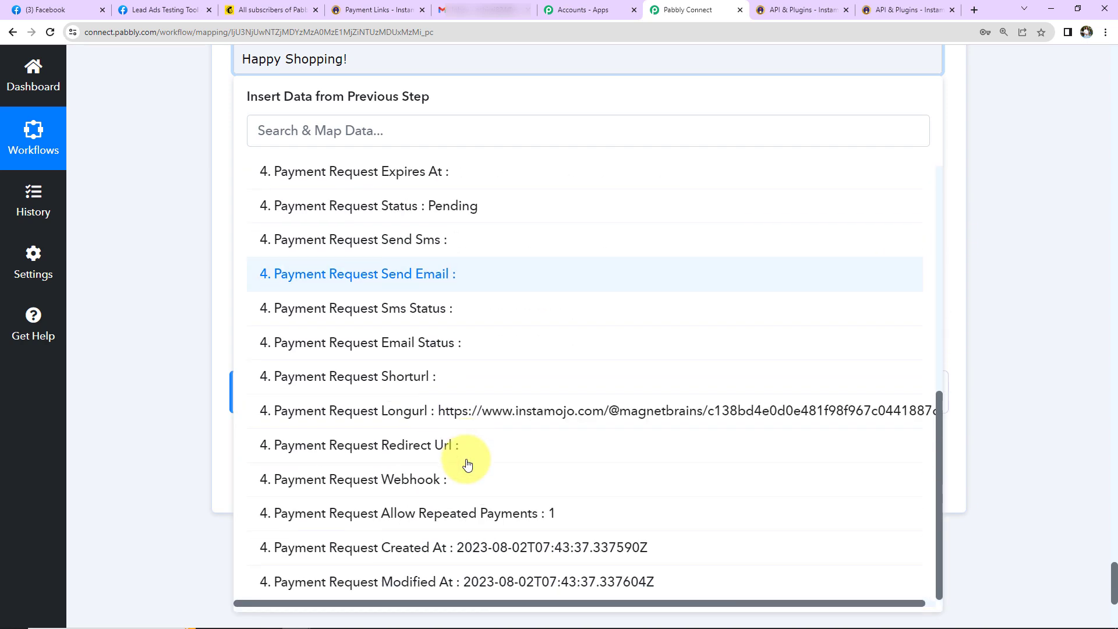
{"action": "left_click", "coordinate": [424, 407]}
{"action": "scroll", "coordinate": [699, 358], "scroll_direction": "up", "scroll_amount": 5}
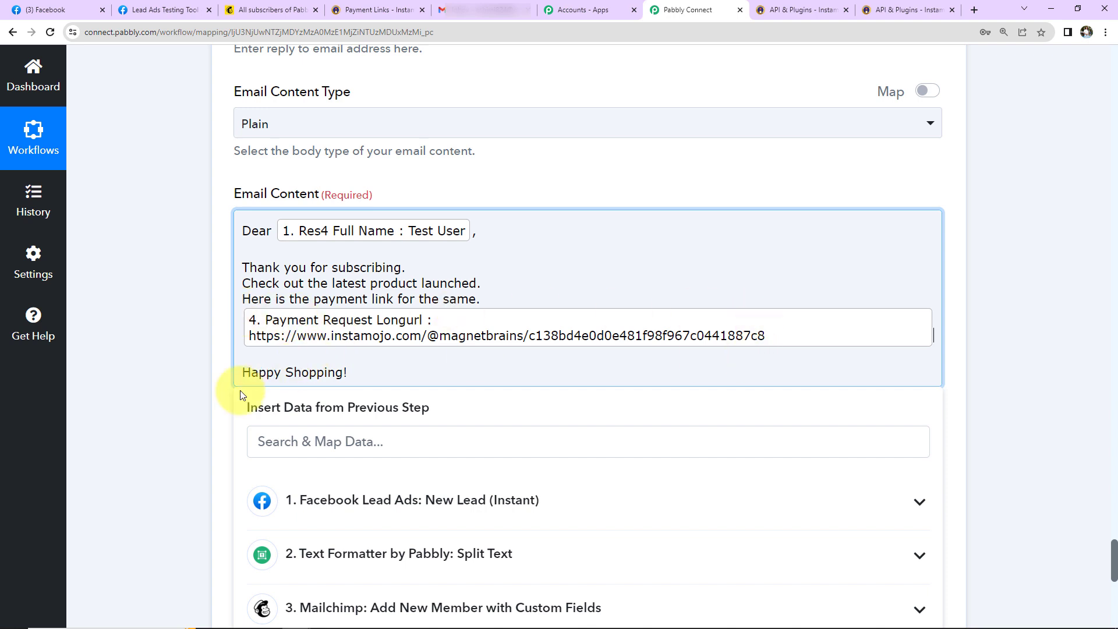
{"action": "left_click", "coordinate": [139, 335]}
{"action": "scroll", "coordinate": [140, 335], "scroll_direction": "down", "scroll_amount": 5}
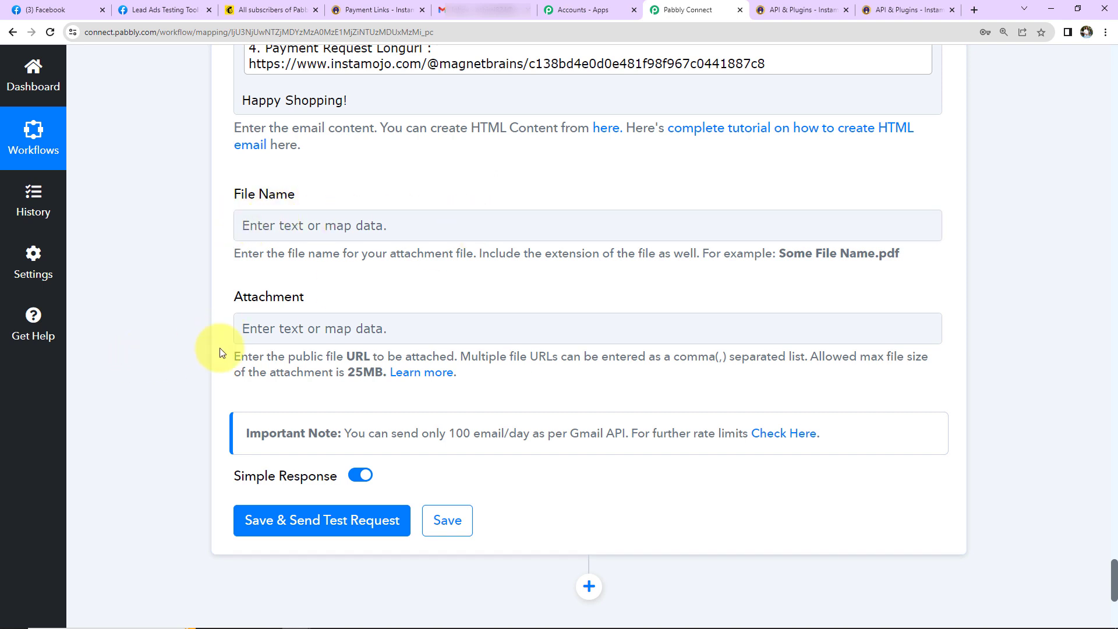
Step: Save the Gmail step and send a test email that returns status sent
{"action": "left_click", "coordinate": [519, 333]}
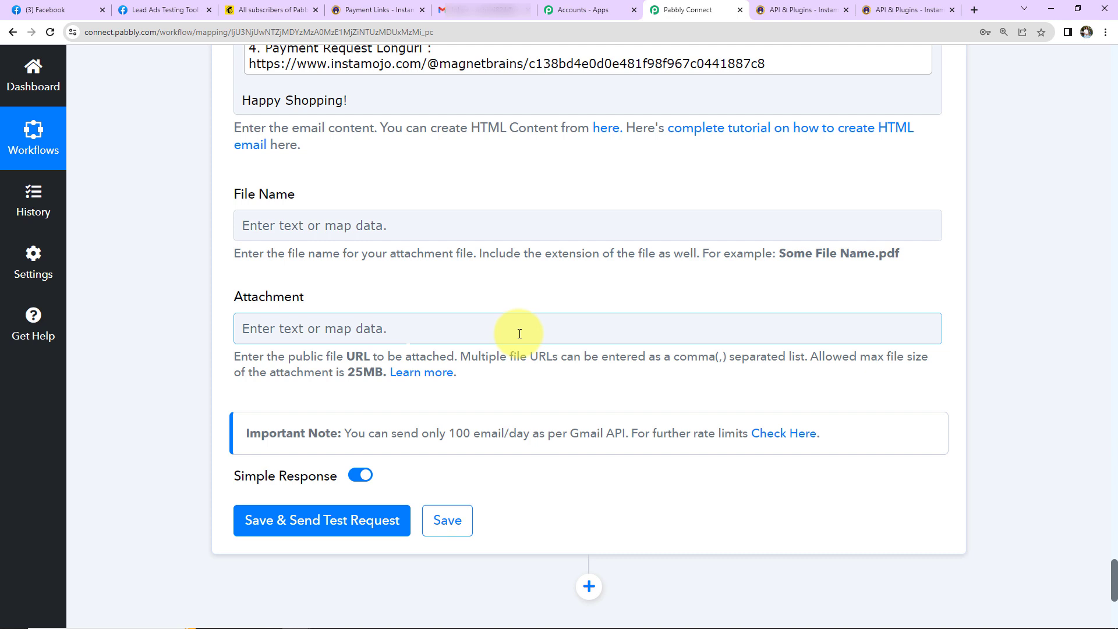
{"action": "left_click", "coordinate": [296, 519]}
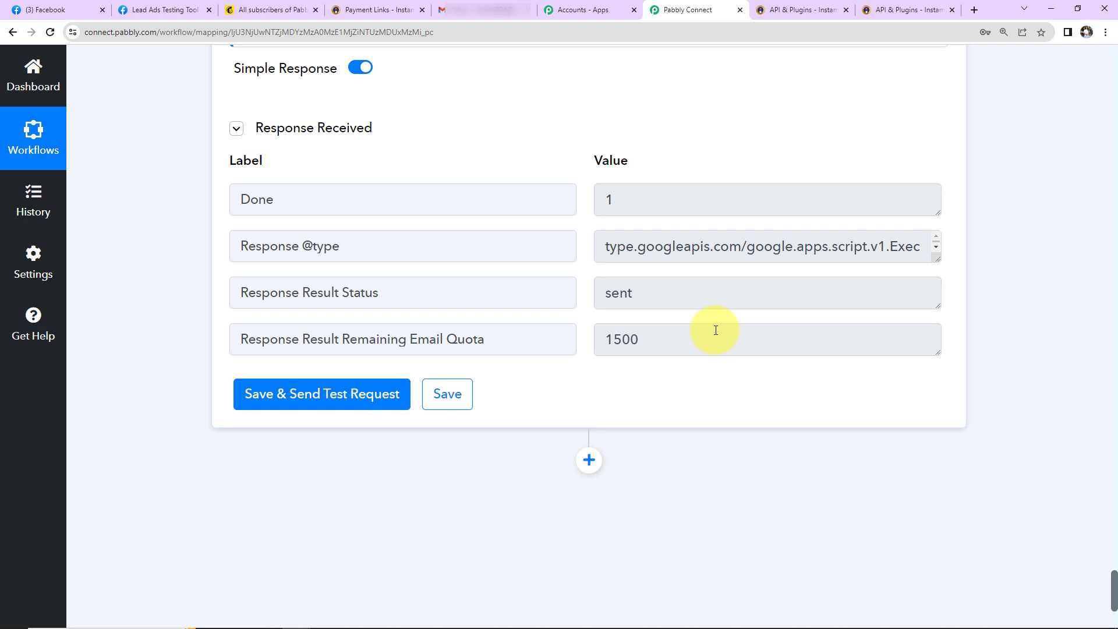
{"action": "left_click", "coordinate": [483, 9]}
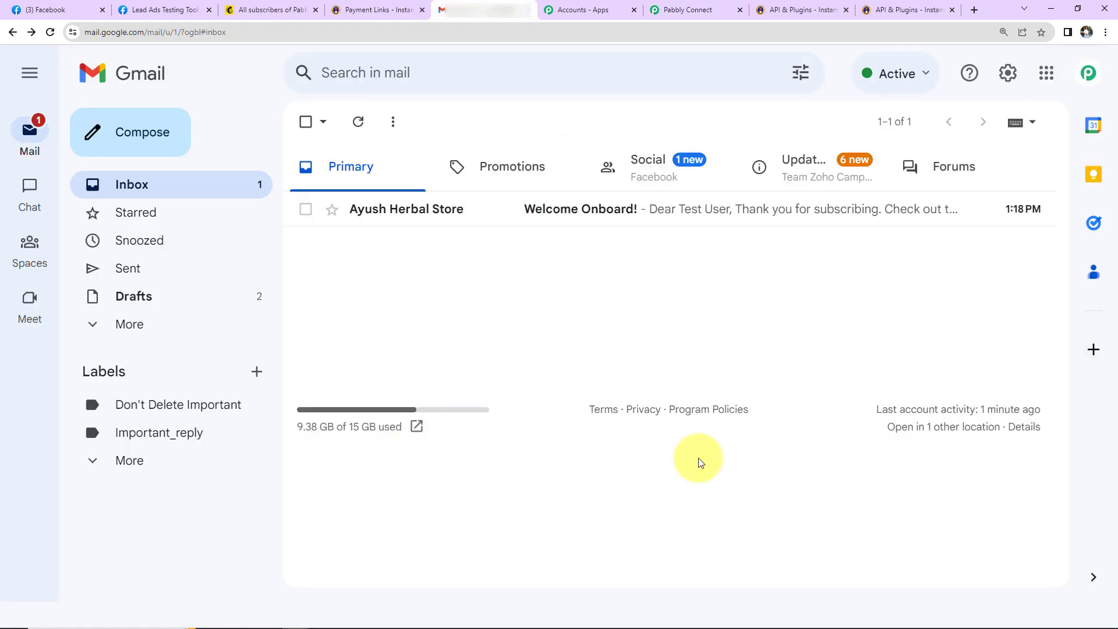
Step: Read the Welcome Onboard! email with its payment link, then return to the Lead Ads Testing Tool
{"action": "left_click", "coordinate": [408, 210]}
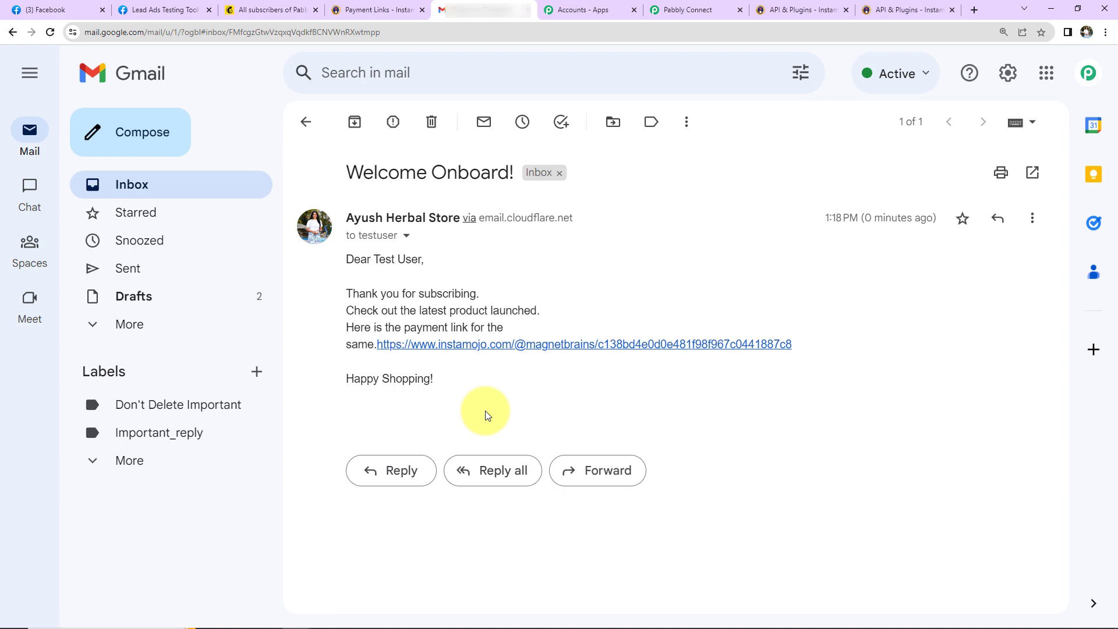
{"action": "left_click", "coordinate": [180, 7]}
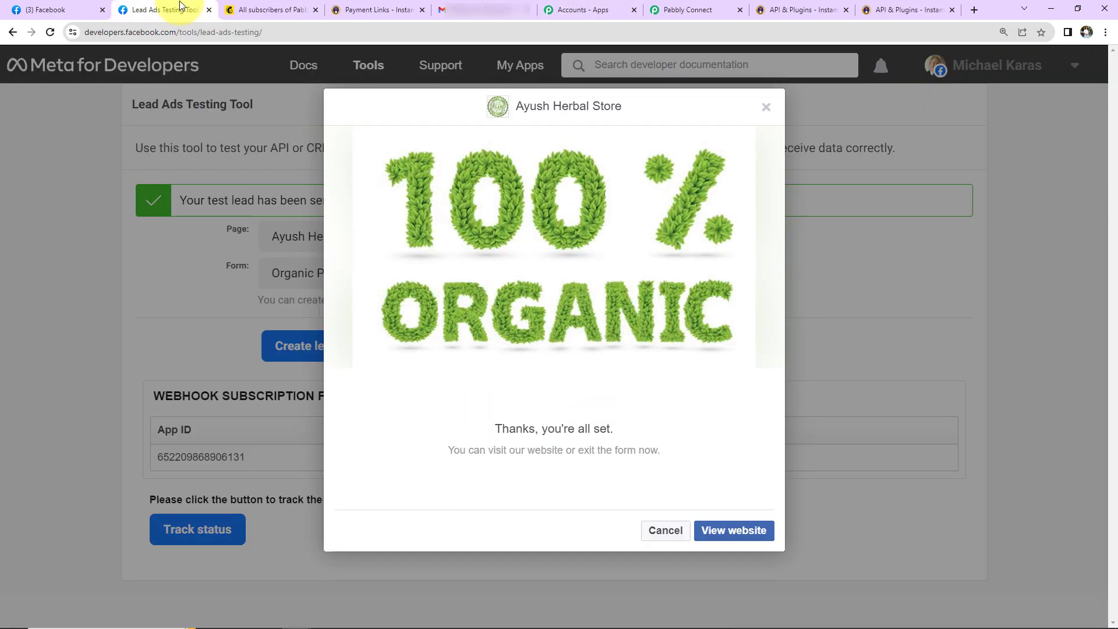
Step: Delete the old test lead and preview the Ayush Herbal Store Organic Product Brochure Form
{"action": "left_click", "coordinate": [766, 107]}
{"action": "left_click", "coordinate": [401, 347]}
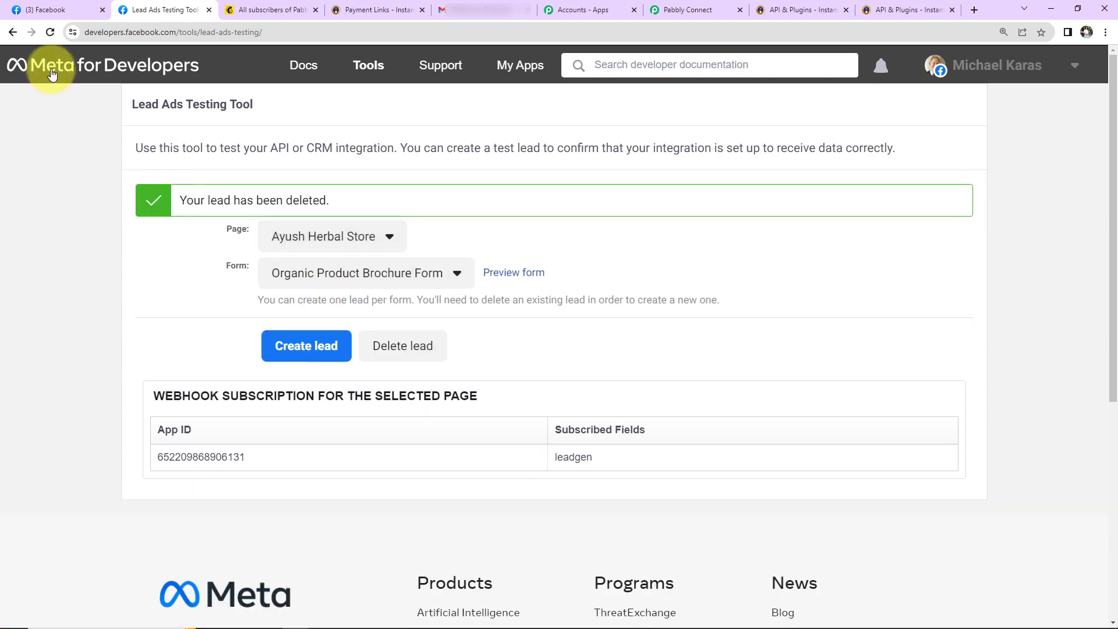
{"action": "left_click", "coordinate": [49, 31]}
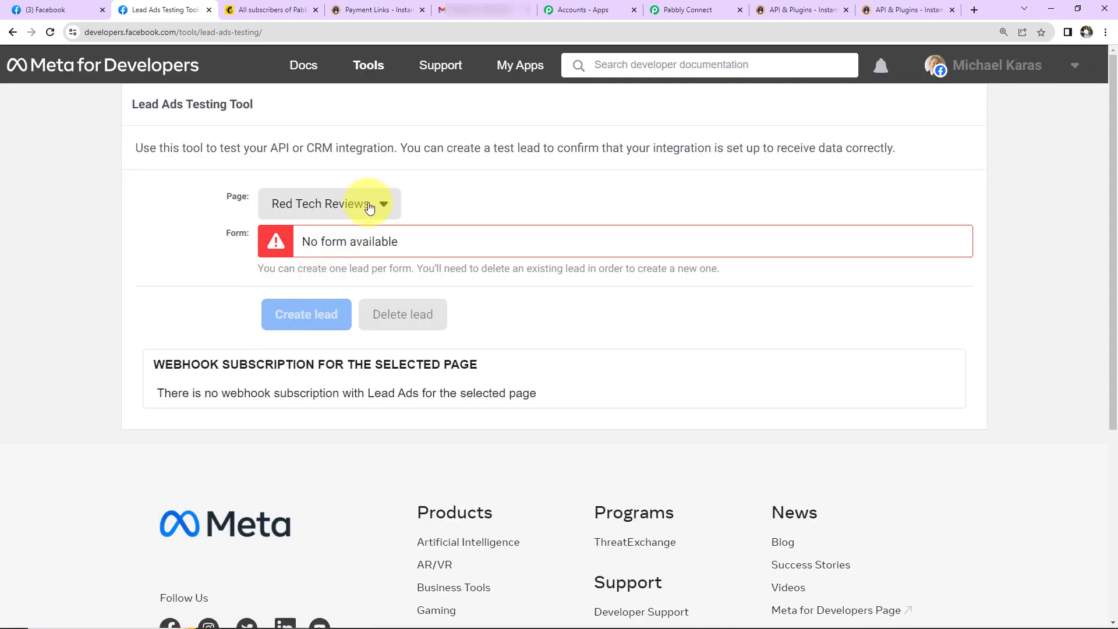
{"action": "left_click", "coordinate": [382, 204]}
{"action": "scroll", "coordinate": [373, 470], "scroll_direction": "down", "scroll_amount": 5}
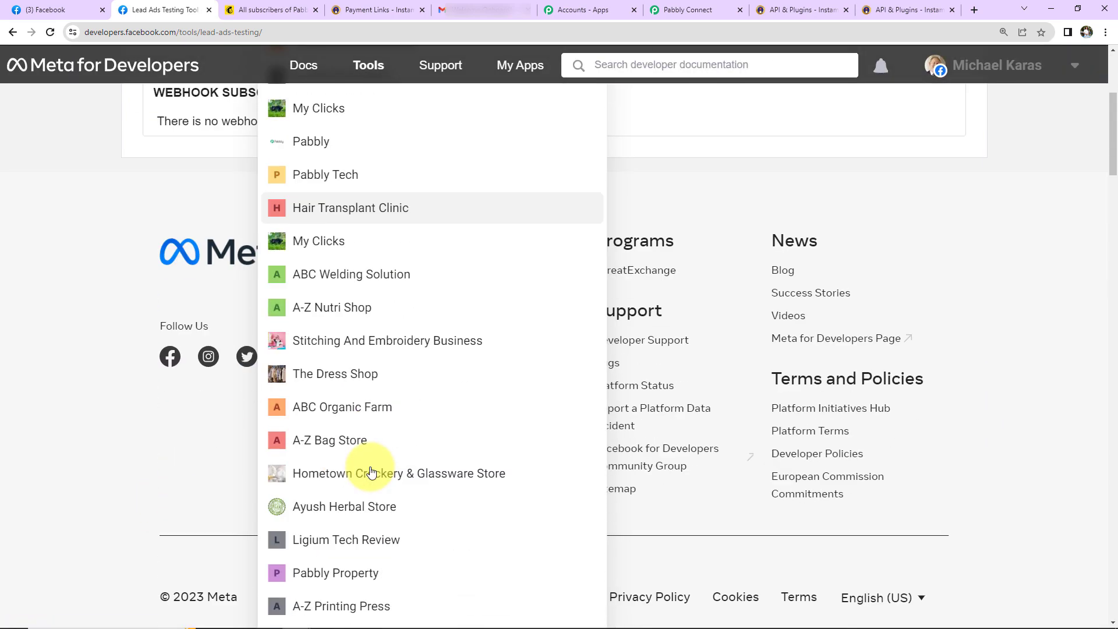
{"action": "left_click", "coordinate": [357, 498]}
{"action": "scroll", "coordinate": [394, 271], "scroll_direction": "up", "scroll_amount": 4}
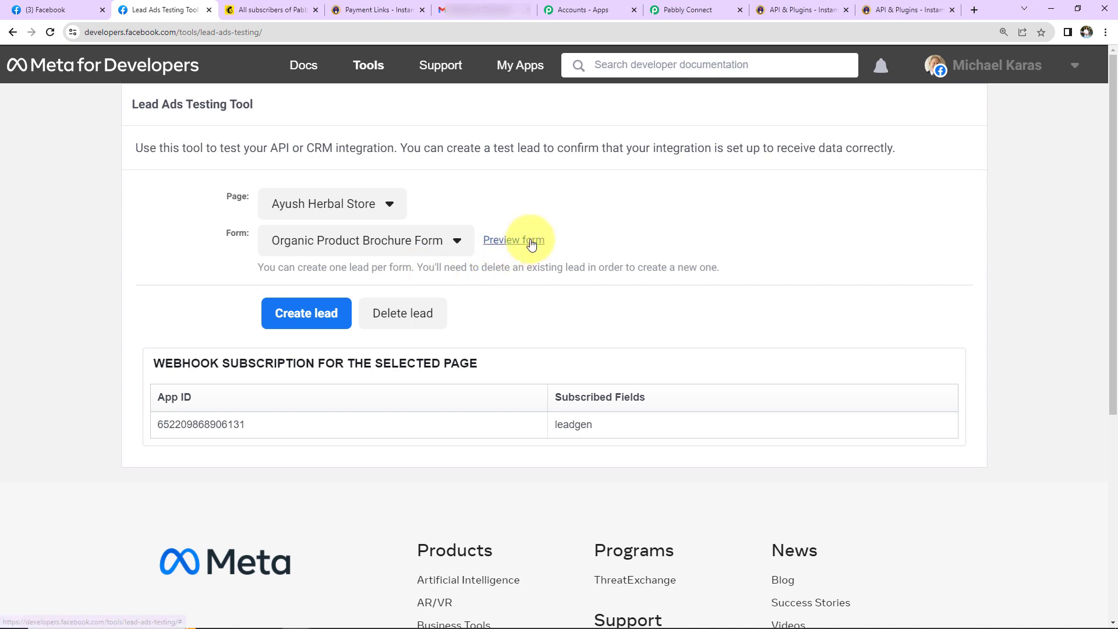
{"action": "left_click", "coordinate": [463, 238]}
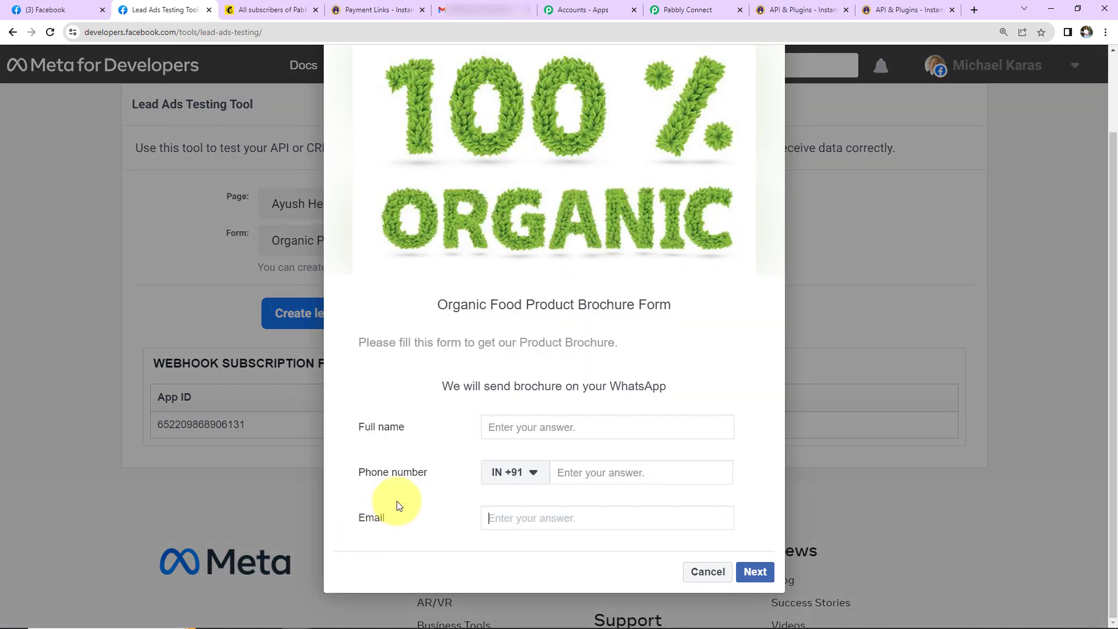
Step: Submit a new test lead with a full name, phone number and email, then reload Mailchimp contacts
{"action": "left_click", "coordinate": [506, 425]}
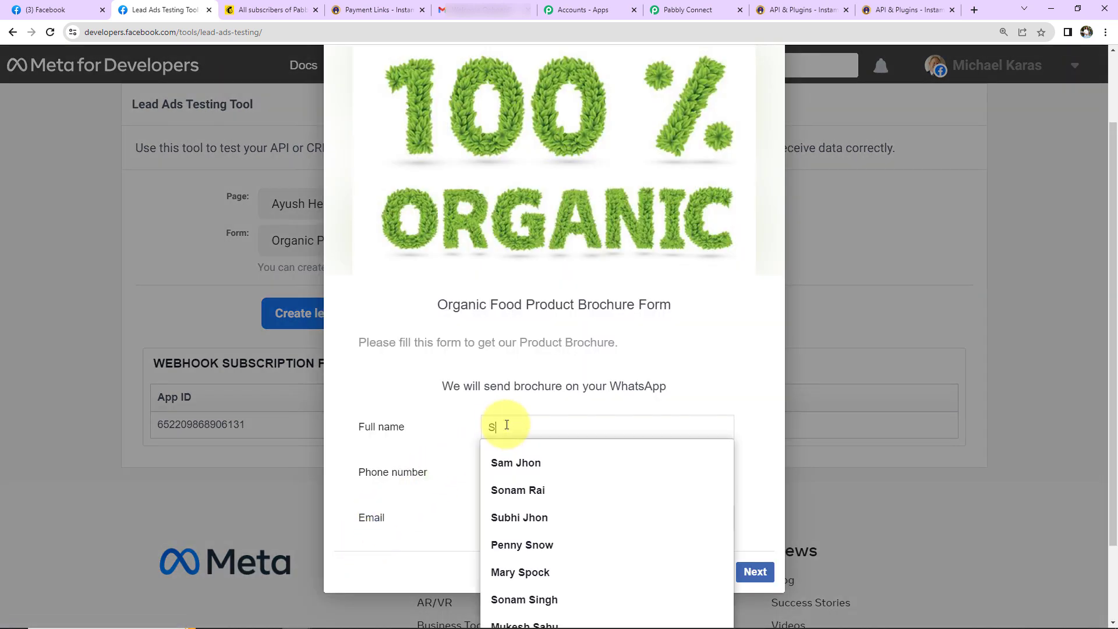
{"action": "type", "text": "Smart User123"}
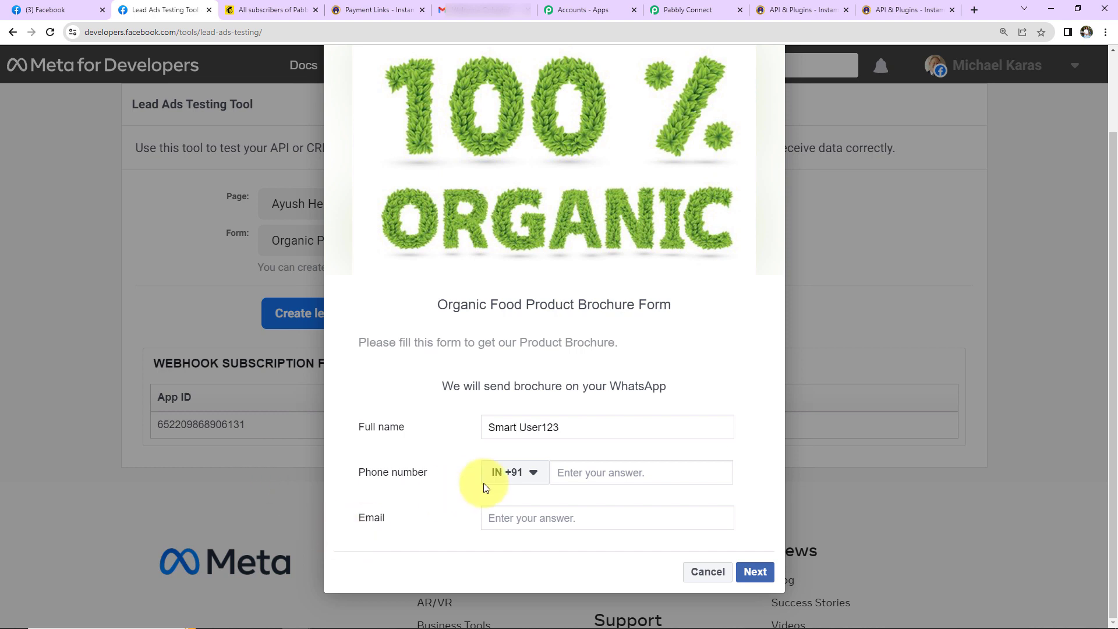
{"action": "left_click", "coordinate": [585, 476]}
{"action": "type", "text": "91111 11111"}
{"action": "left_click", "coordinate": [556, 516]}
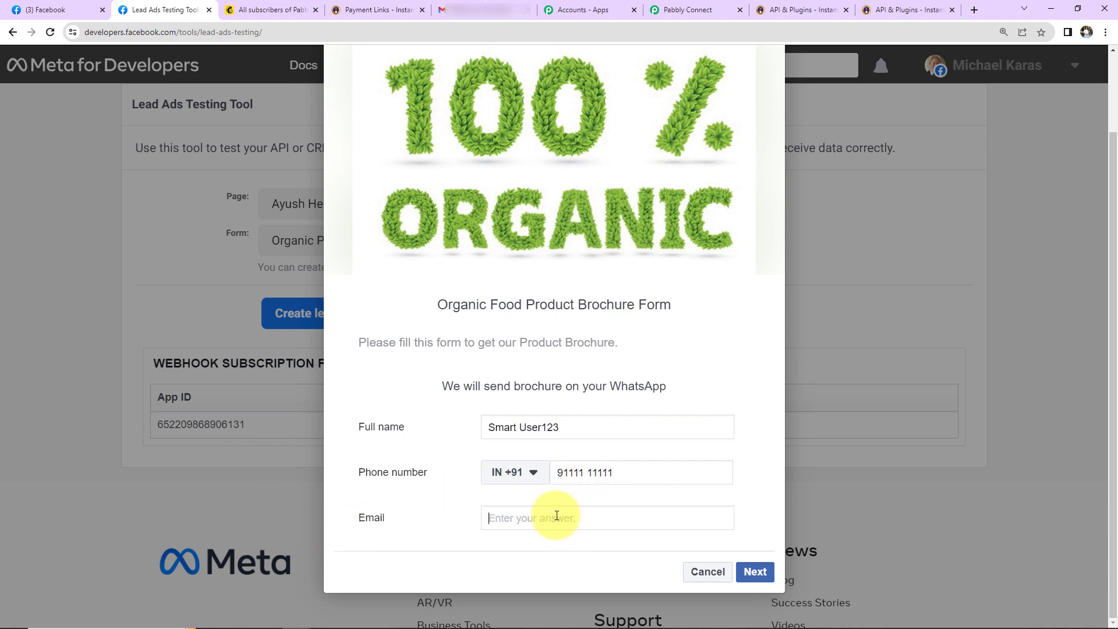
{"action": "left_click", "coordinate": [756, 572]}
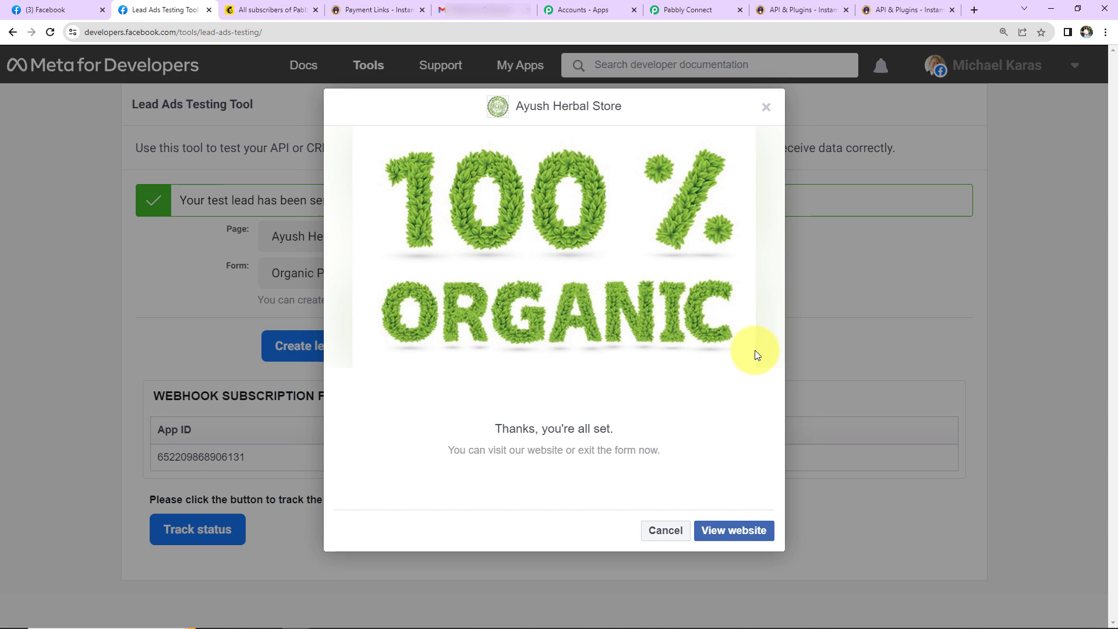
{"action": "left_click", "coordinate": [766, 110]}
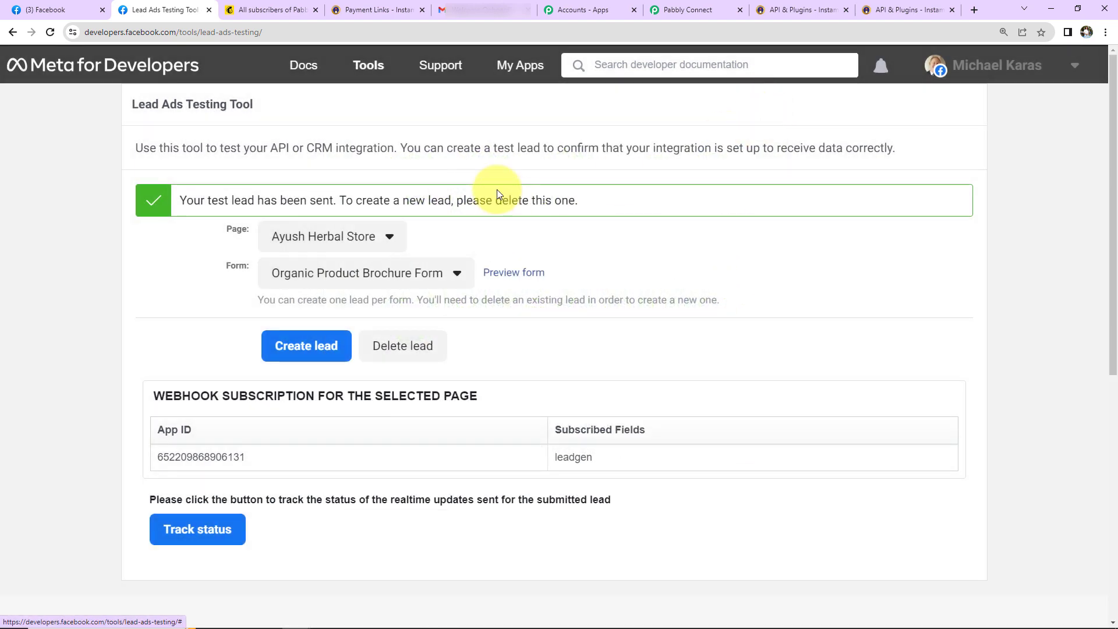
{"action": "left_click", "coordinate": [273, 9]}
{"action": "left_click", "coordinate": [87, 410]}
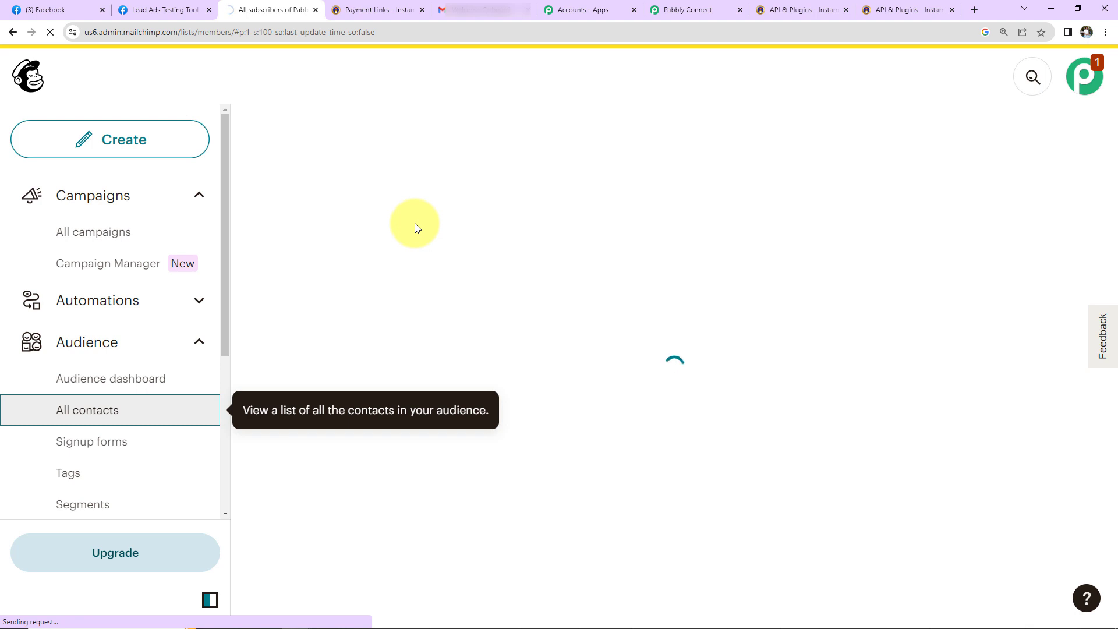
Step: Check the new subscriber in Mailchimp's contacts table, then move to Gmail
{"action": "scroll", "coordinate": [541, 279], "scroll_direction": "down", "scroll_amount": 5}
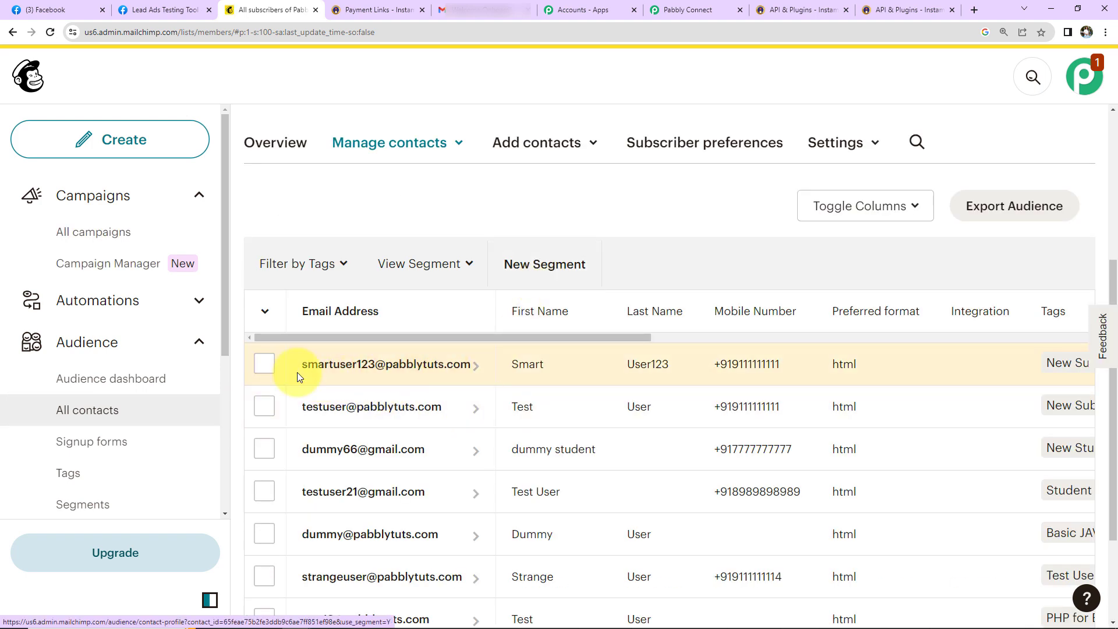
{"action": "left_click", "coordinate": [483, 10]}
Step: Open the second Welcome Onboard! email to verify its new payment link, then return to Pabbly Connect
{"action": "left_click", "coordinate": [128, 192]}
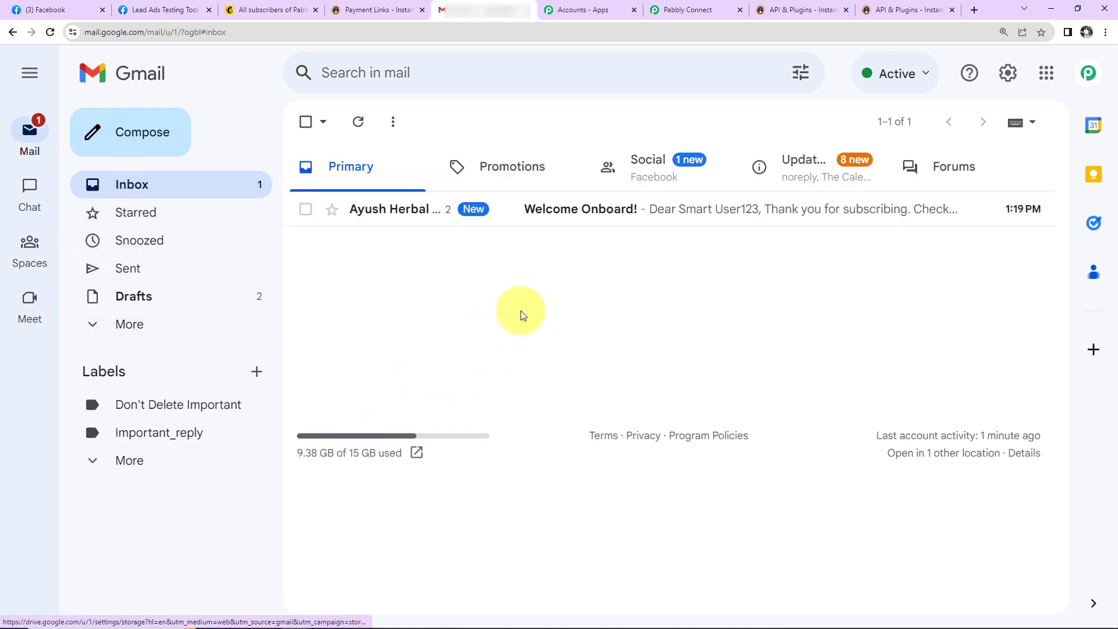
{"action": "left_click", "coordinate": [591, 209]}
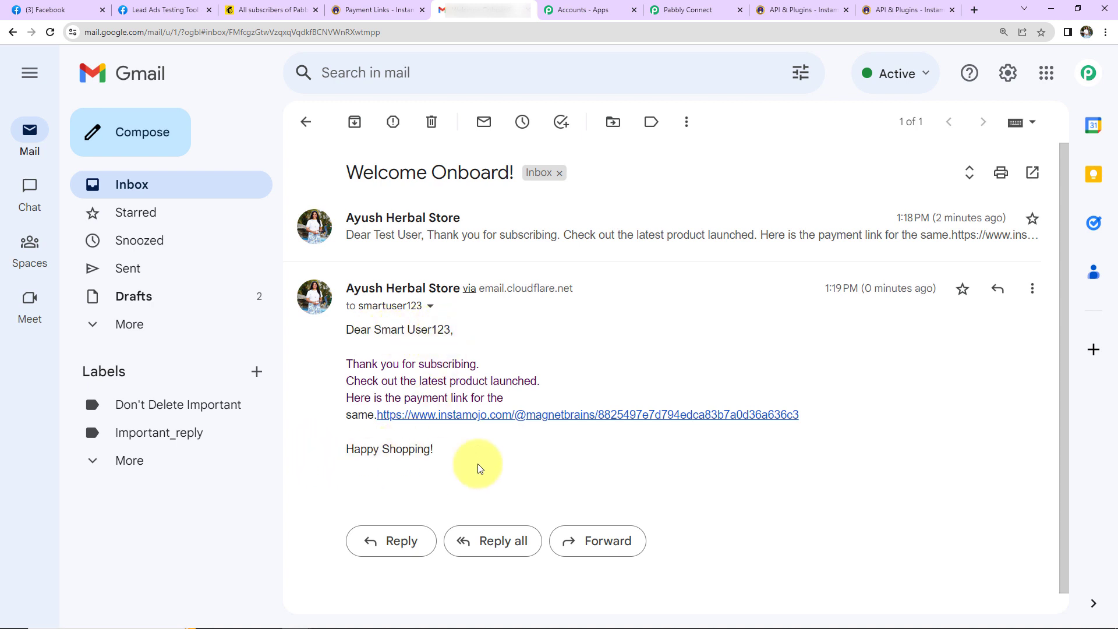
{"action": "left_click", "coordinate": [697, 12]}
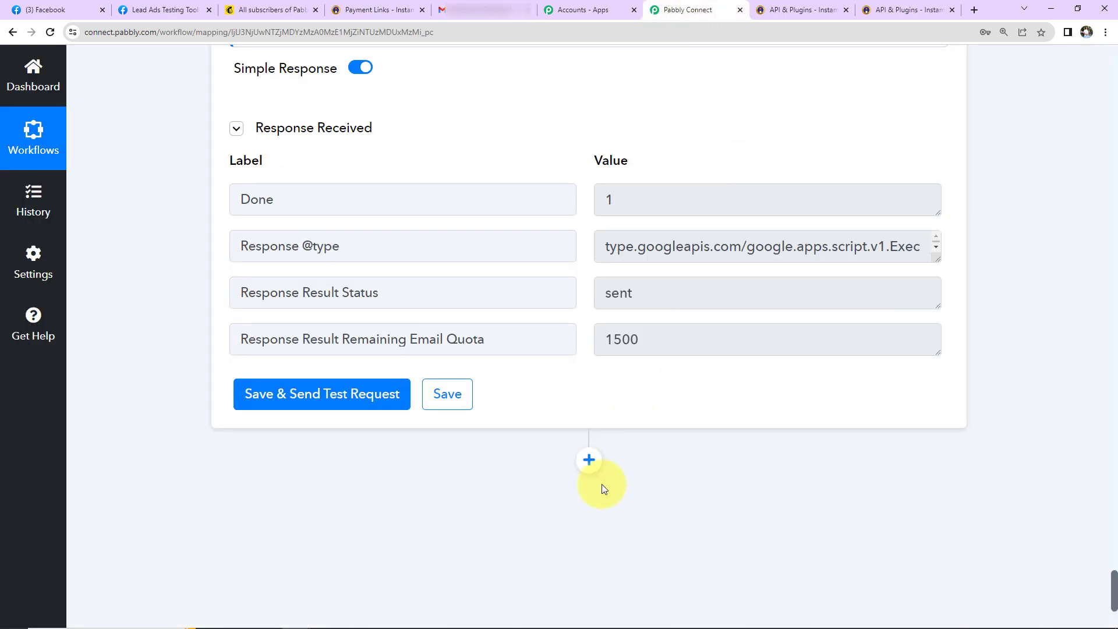
Step: Collapse the Facebook Lead Ads, Text Formatter, Mailchimp, Instamojo and Gmail steps to headers only
{"action": "scroll", "coordinate": [600, 466], "scroll_direction": "up", "scroll_amount": 10}
{"action": "scroll", "coordinate": [593, 451], "scroll_direction": "up", "scroll_amount": 20}
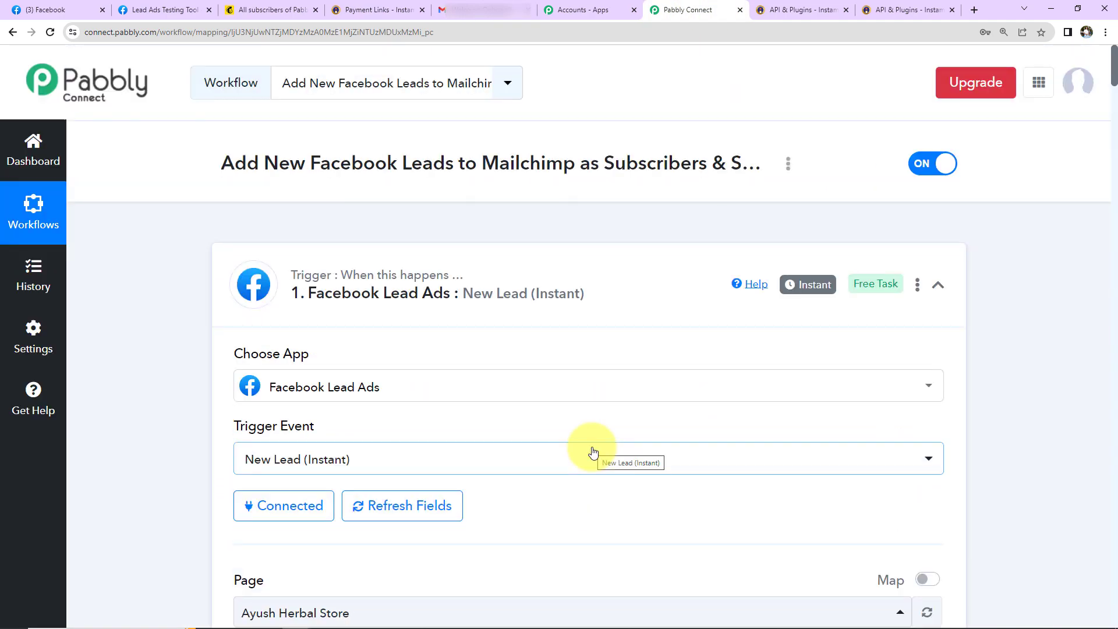
{"action": "left_click", "coordinate": [938, 285]}
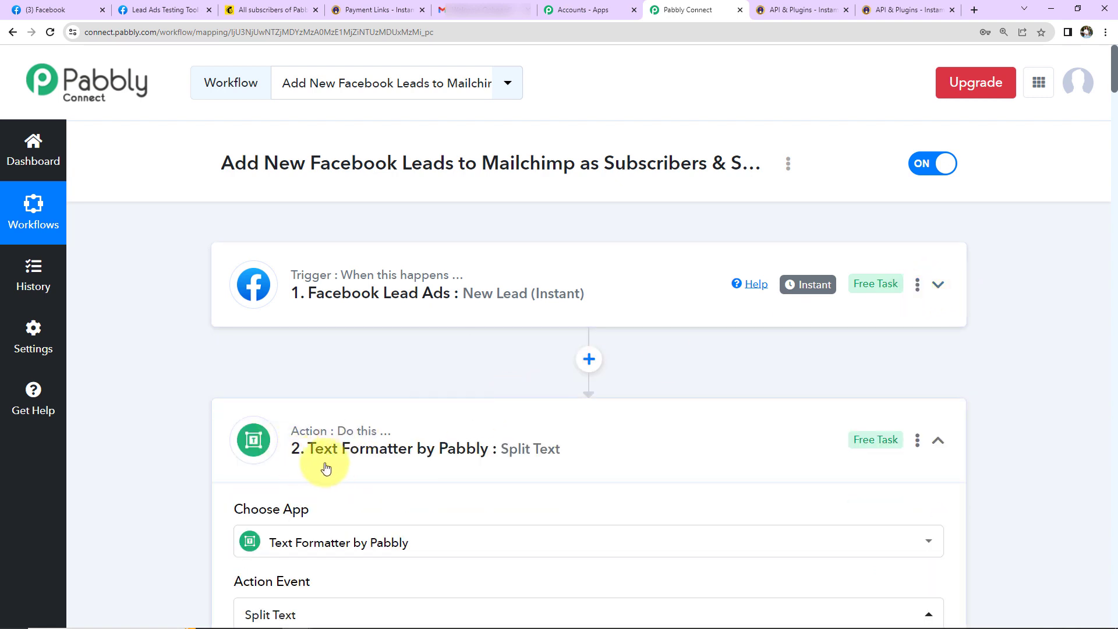
{"action": "left_click", "coordinate": [409, 461]}
{"action": "scroll", "coordinate": [367, 360], "scroll_direction": "down", "scroll_amount": 5}
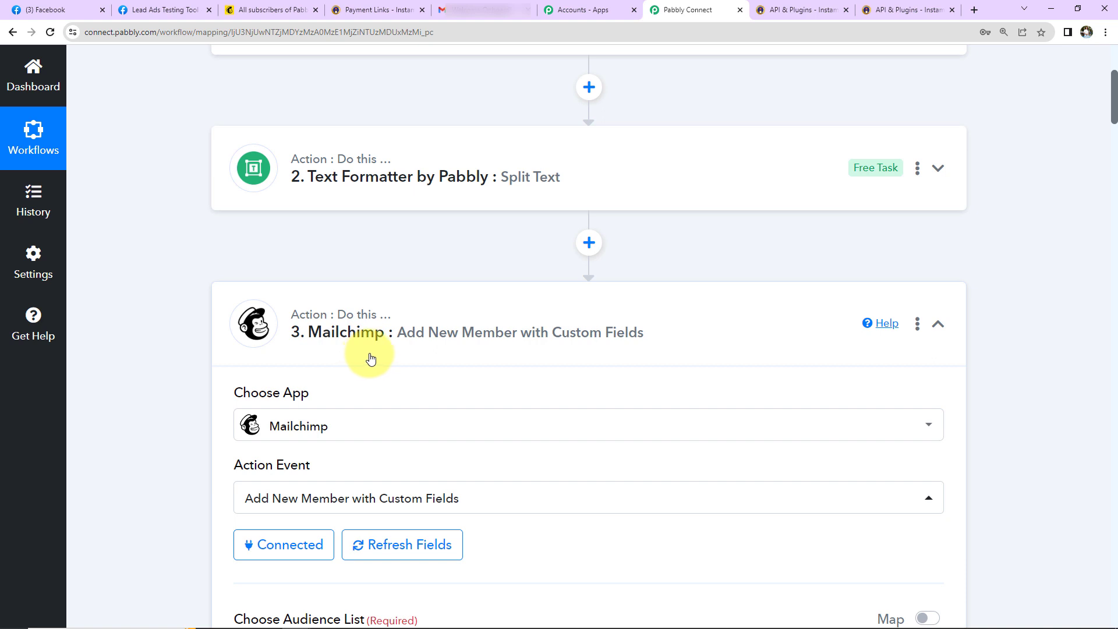
{"action": "left_click", "coordinate": [938, 323]}
{"action": "scroll", "coordinate": [905, 386], "scroll_direction": "down", "scroll_amount": 2}
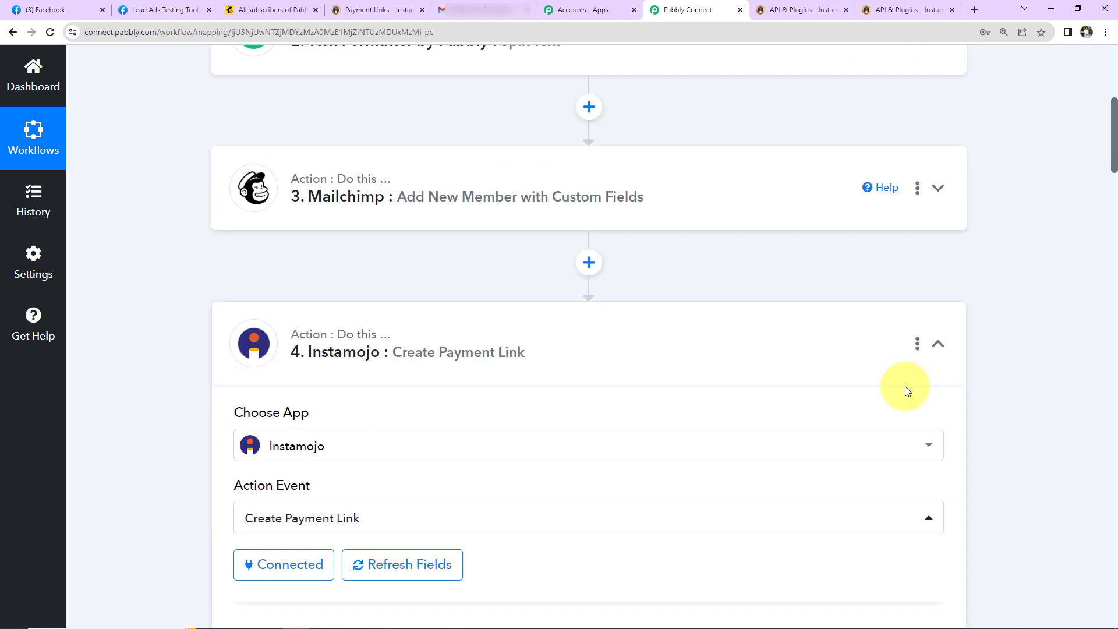
{"action": "left_click", "coordinate": [936, 344]}
{"action": "scroll", "coordinate": [740, 453], "scroll_direction": "down", "scroll_amount": 5}
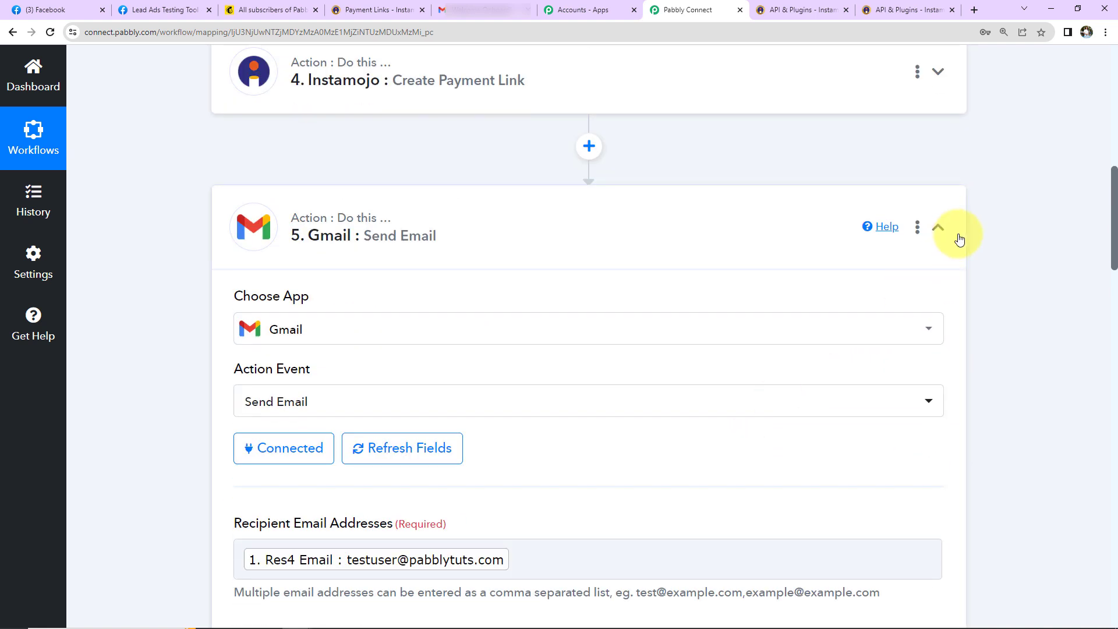
{"action": "left_click", "coordinate": [937, 227]}
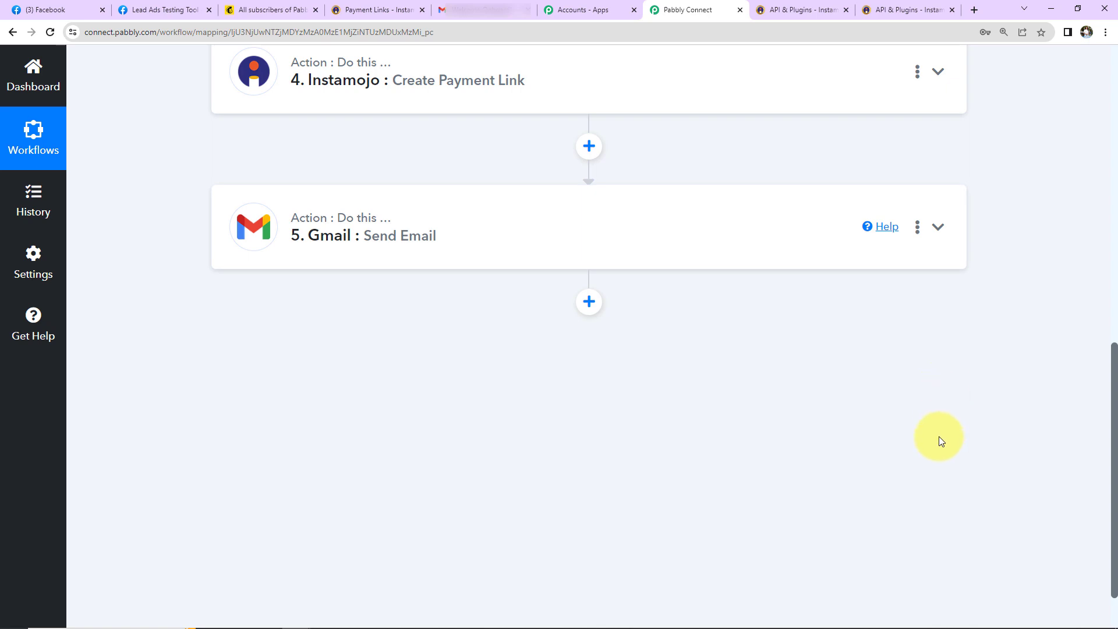
{"action": "scroll", "coordinate": [940, 438], "scroll_direction": "up", "scroll_amount": 10}
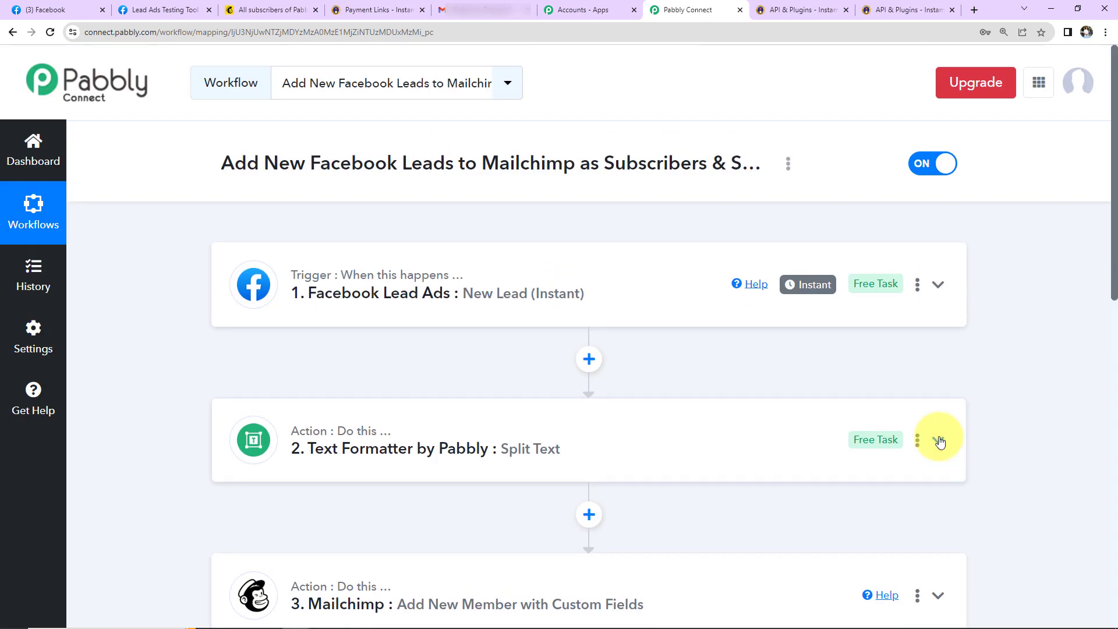